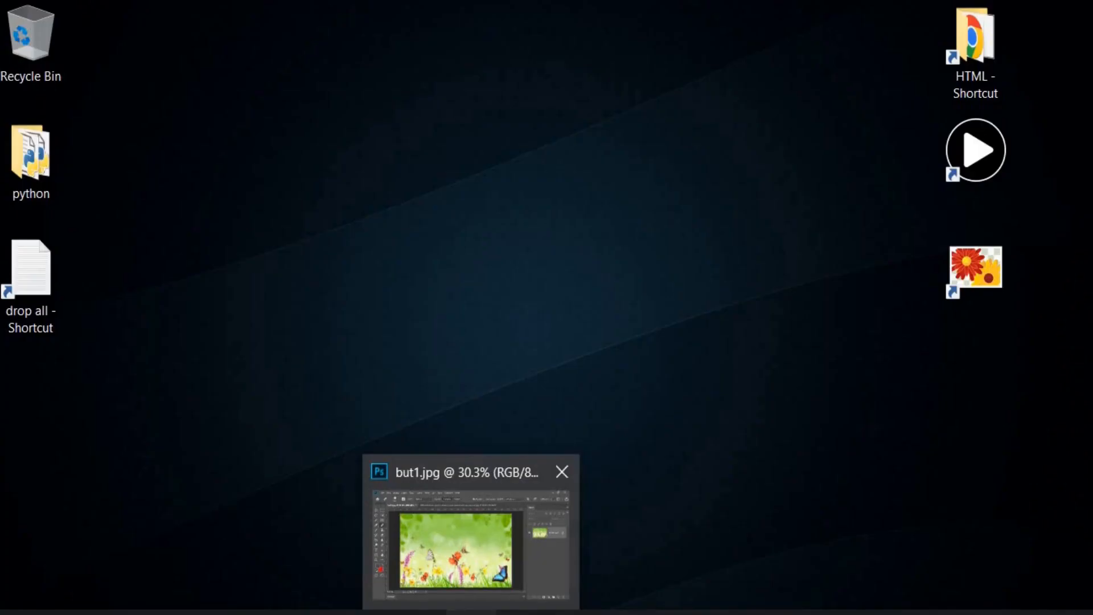
# Step: Switch to Photoshop with but1.jpg open and activate the Healing Brush Tool
pyautogui.click(473, 610)
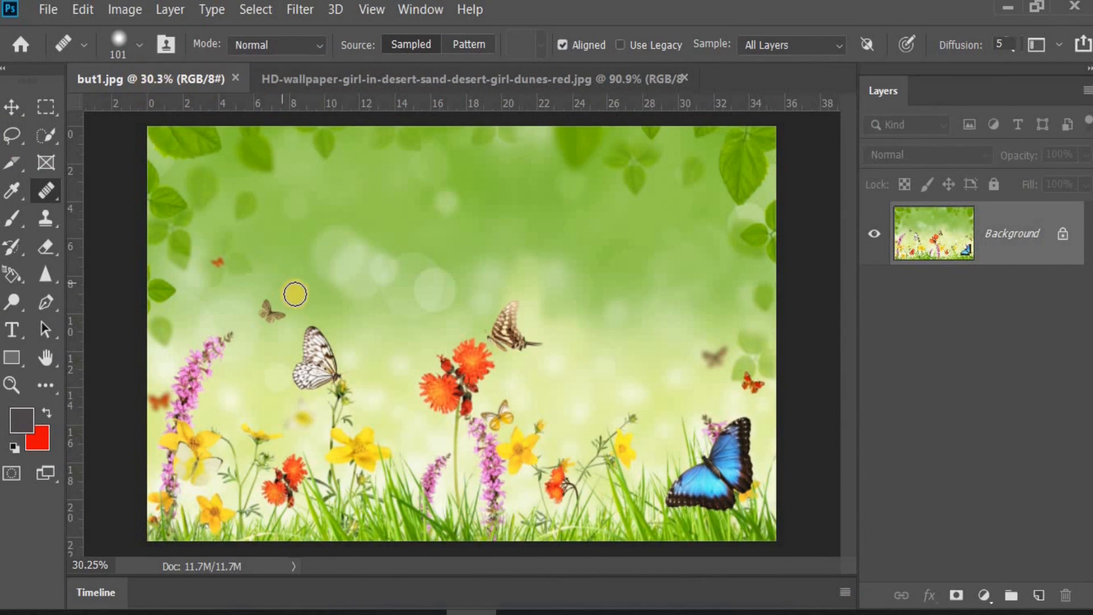
pyautogui.rightClick(49, 195)
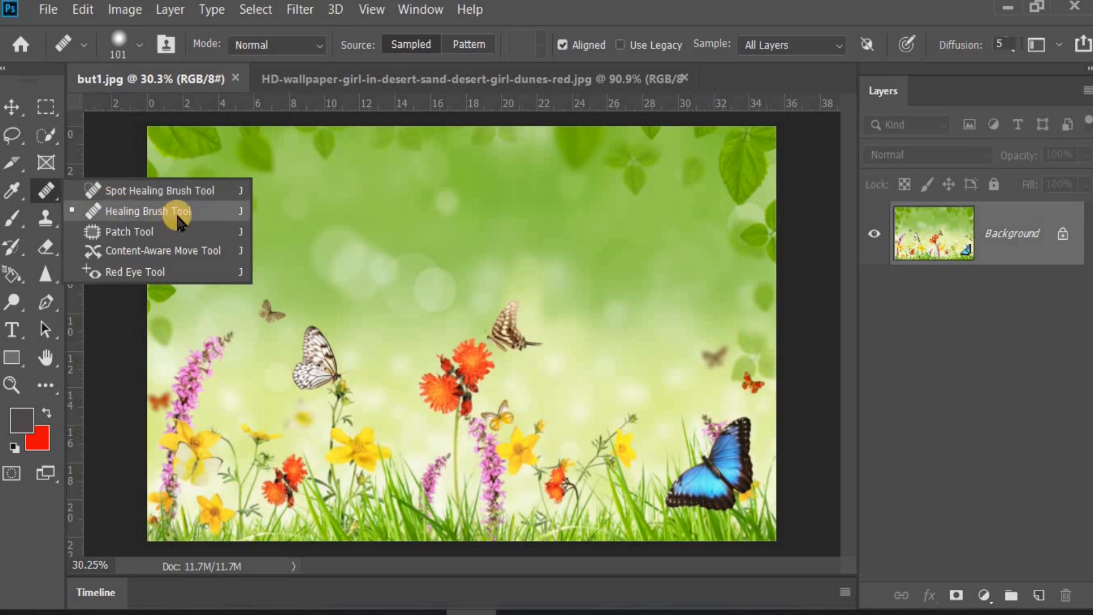
pyautogui.click(180, 219)
pyautogui.click(49, 196)
pyautogui.click(150, 194)
pyautogui.moveTo(51, 200); pyautogui.dragTo(131, 202)
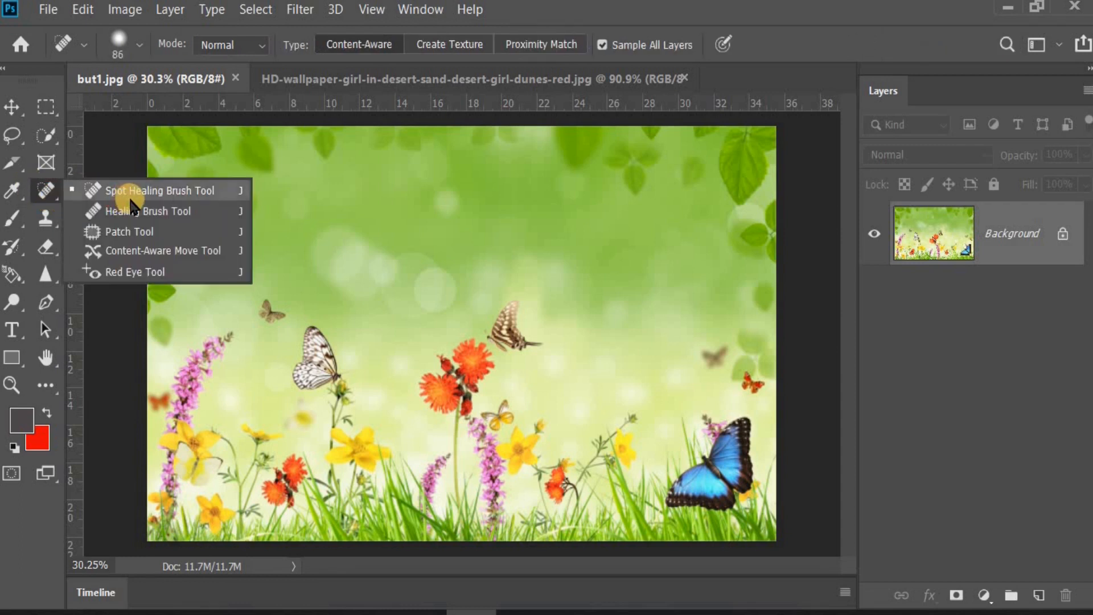
pyautogui.click(157, 216)
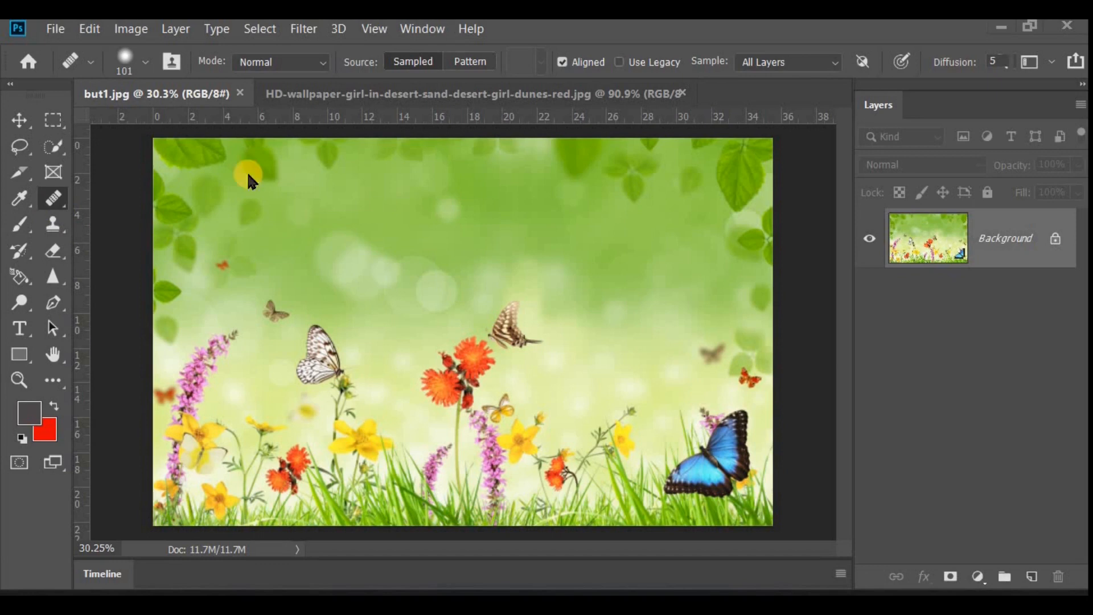
pyautogui.rightClick(55, 202)
pyautogui.click(111, 219)
pyautogui.click(144, 64)
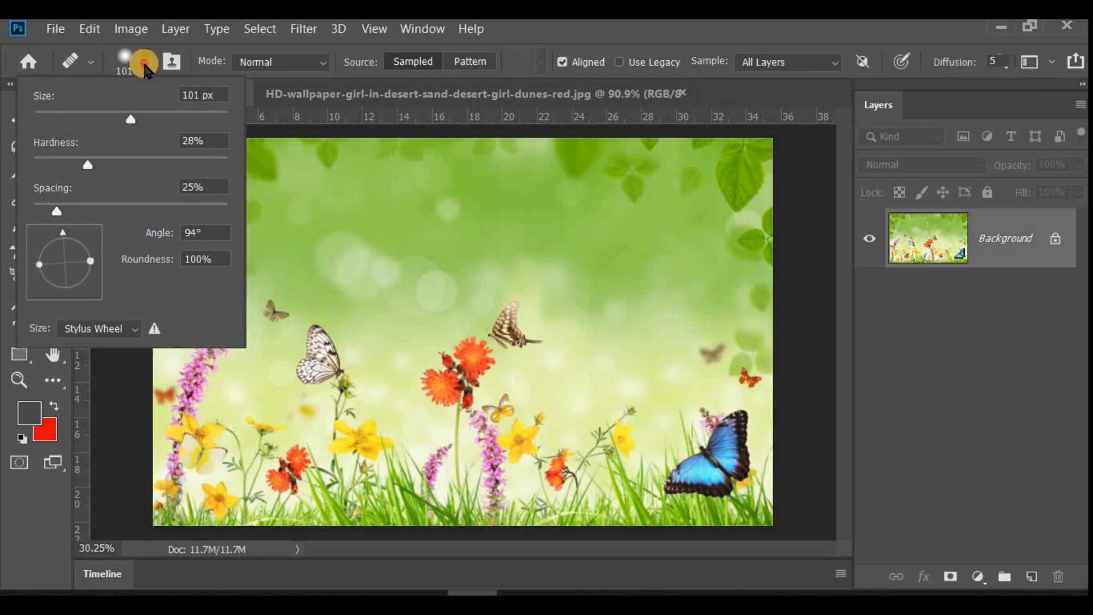
pyautogui.click(143, 64)
pyautogui.rightClick(53, 201)
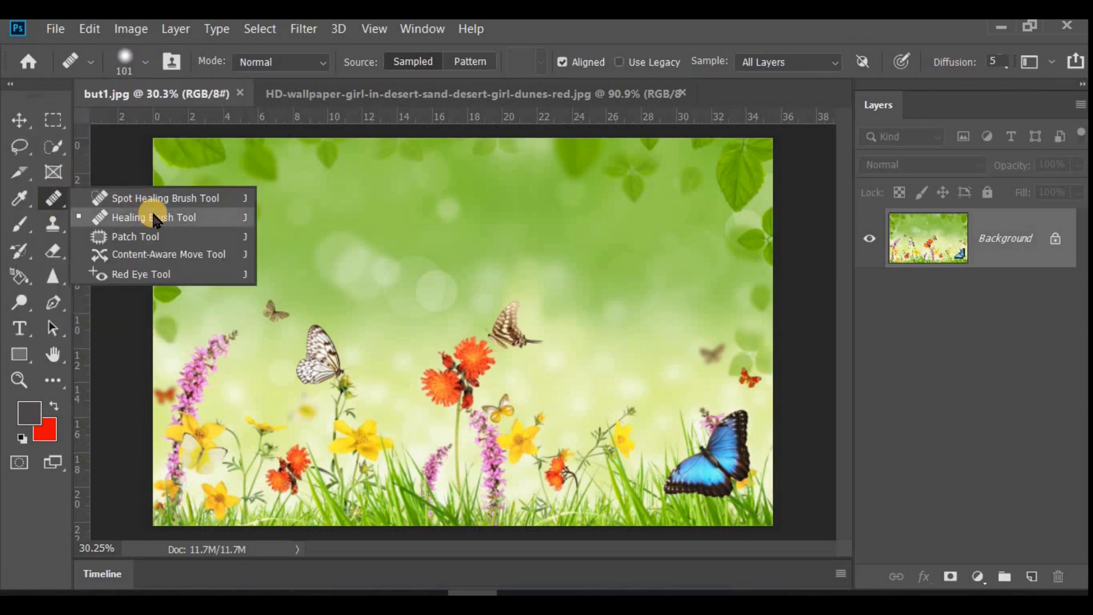
pyautogui.click(54, 199)
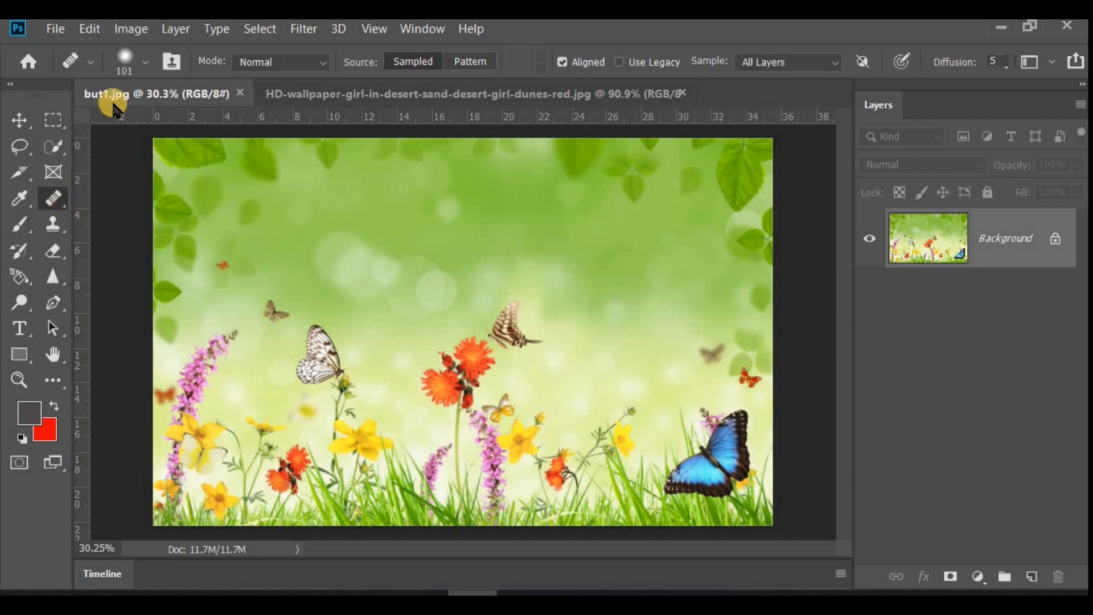
# Step: Set the healing brush to a size of 182 px and a hardness of 42%
pyautogui.click(147, 62)
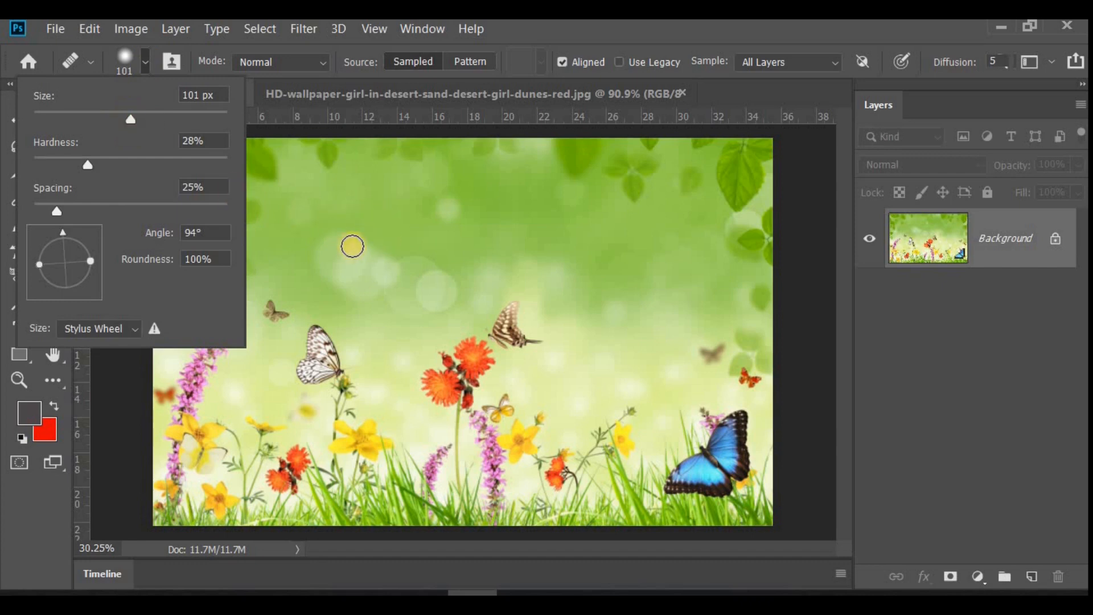
pyautogui.moveTo(130, 119)
pyautogui.mouseDown()
pyautogui.moveTo(215, 119)
pyautogui.moveTo(142, 118)
pyautogui.moveTo(173, 123)
pyautogui.mouseUp()
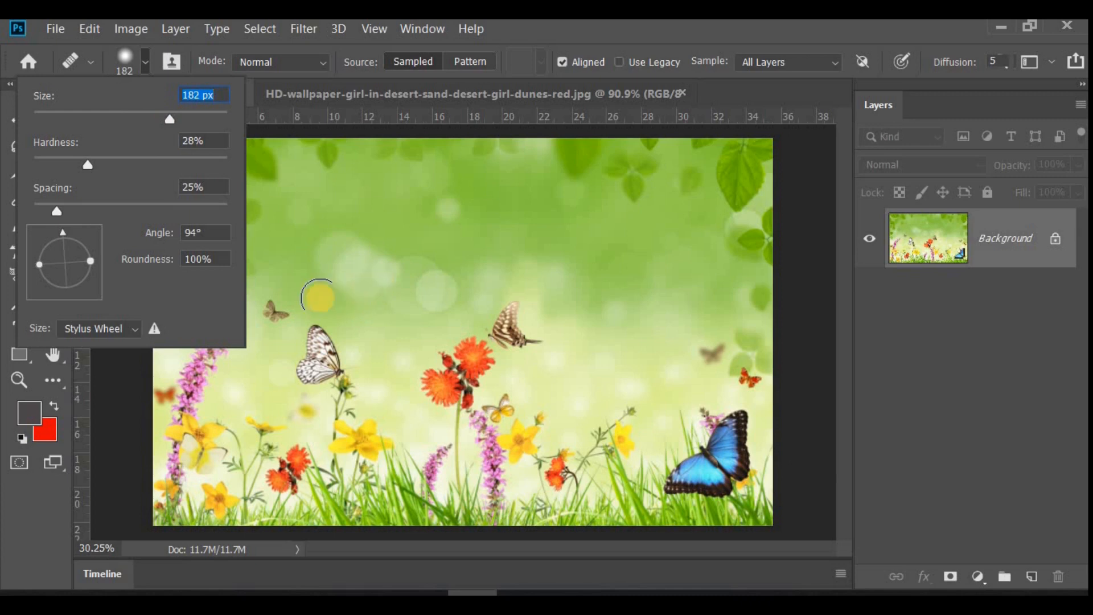
pyautogui.moveTo(86, 165); pyautogui.dragTo(117, 165)
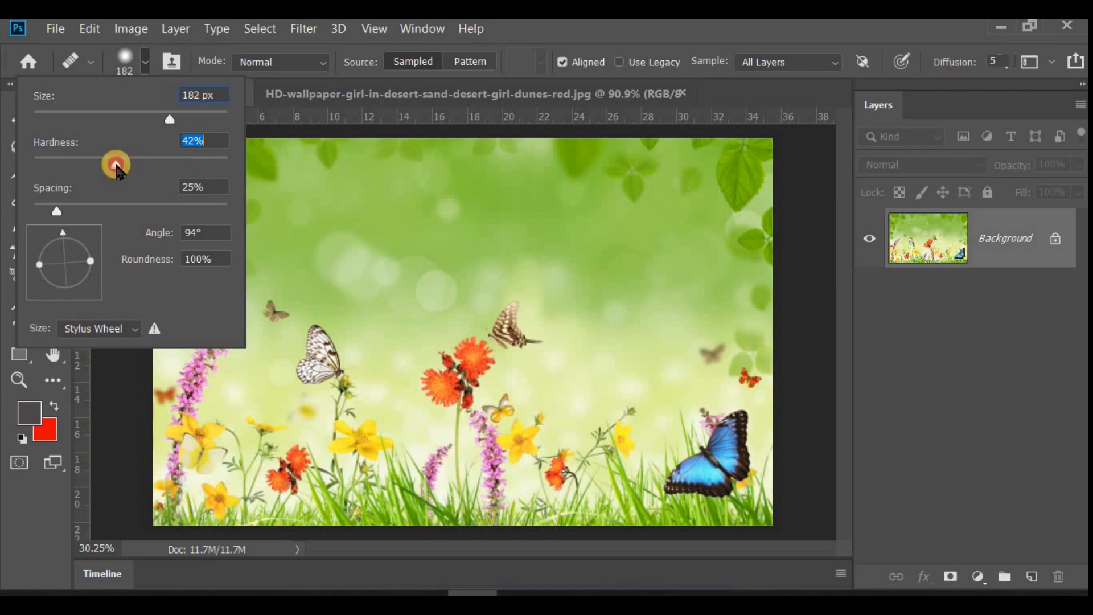
pyautogui.click(145, 67)
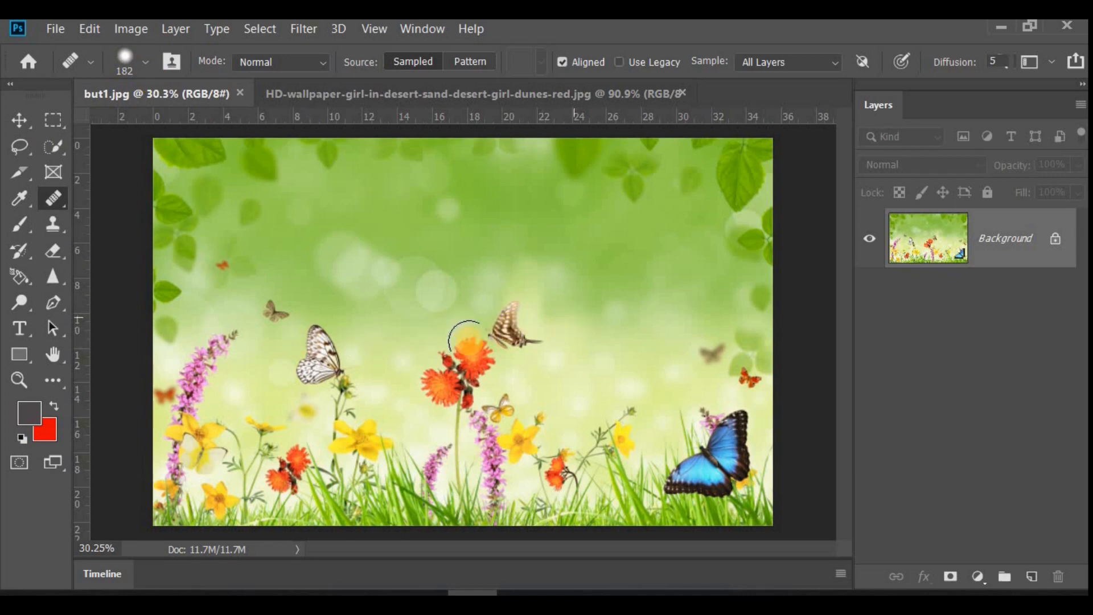
# Step: Duplicate the Background layer, keep the copy selected for editing, and hide the original Background
pyautogui.click(510, 313)
pyautogui.hotkey('ctrl', 'z')
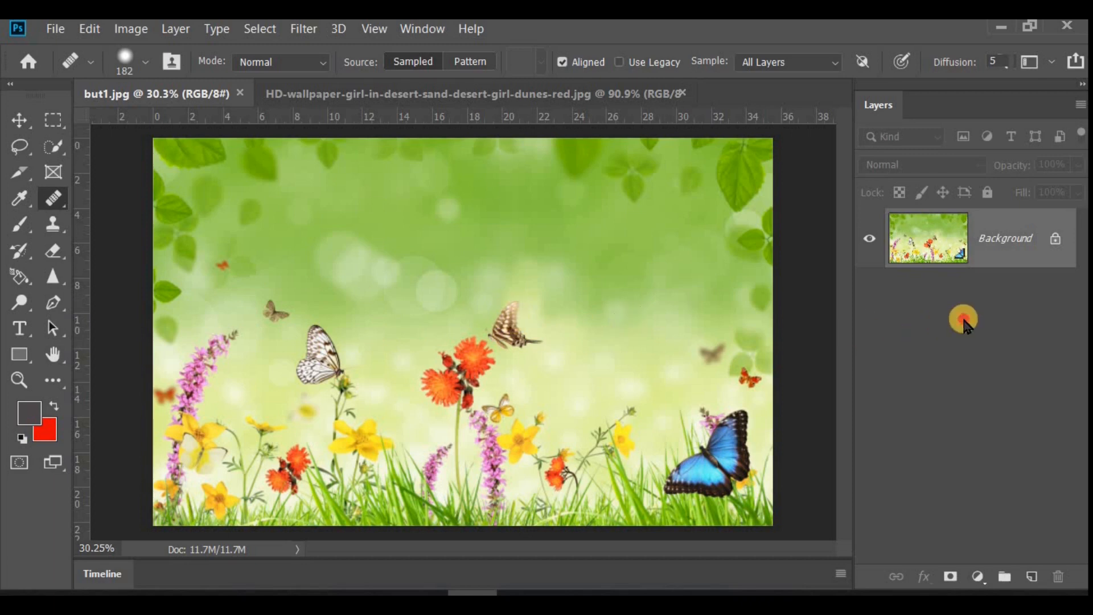
pyautogui.click(972, 245)
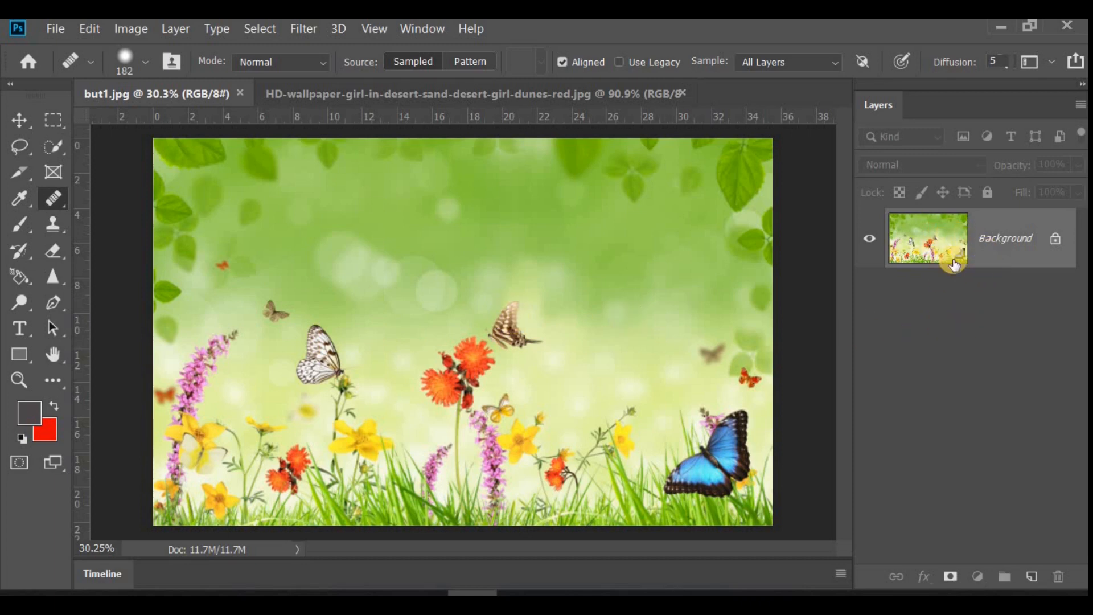
pyautogui.hotkey('ctrl', 'j')
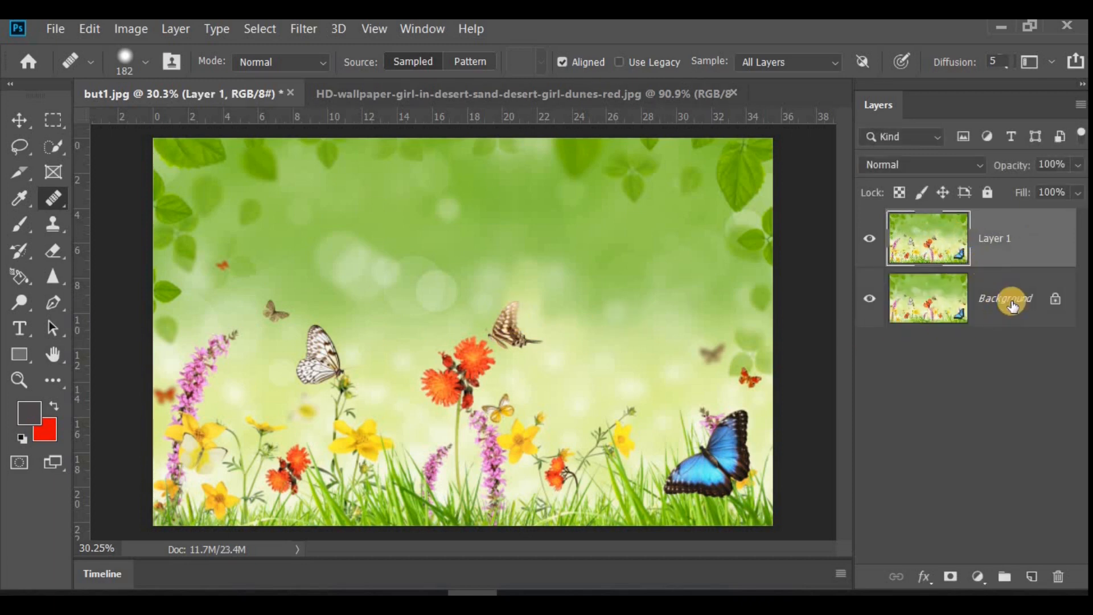
pyautogui.click(995, 298)
pyautogui.click(997, 248)
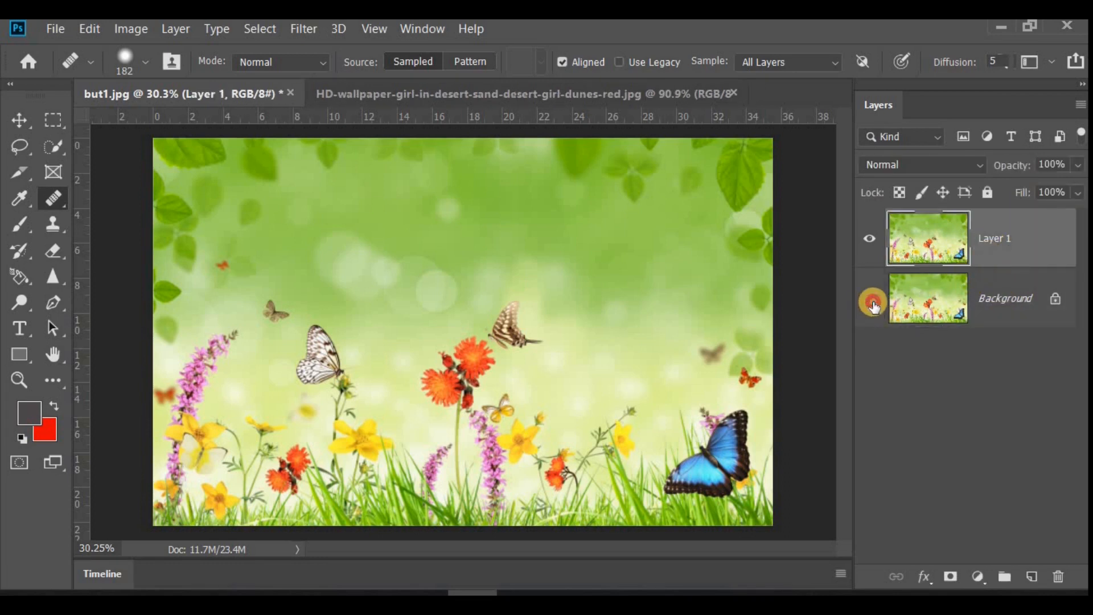
pyautogui.click(870, 298)
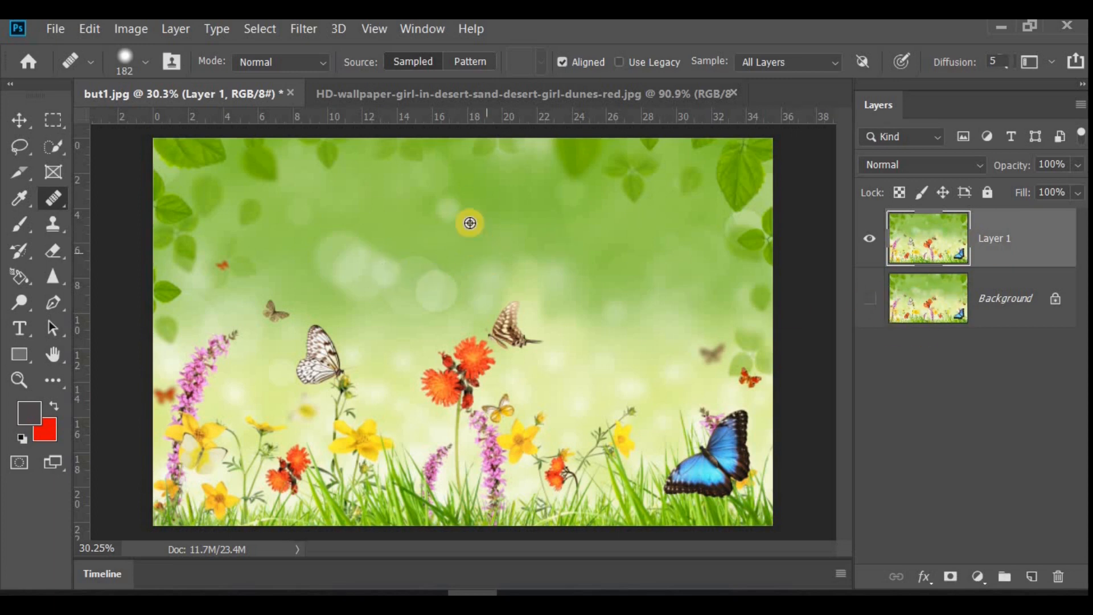
pyautogui.scroll(2, 378, 373)
pyautogui.scroll(4, 369, 399)
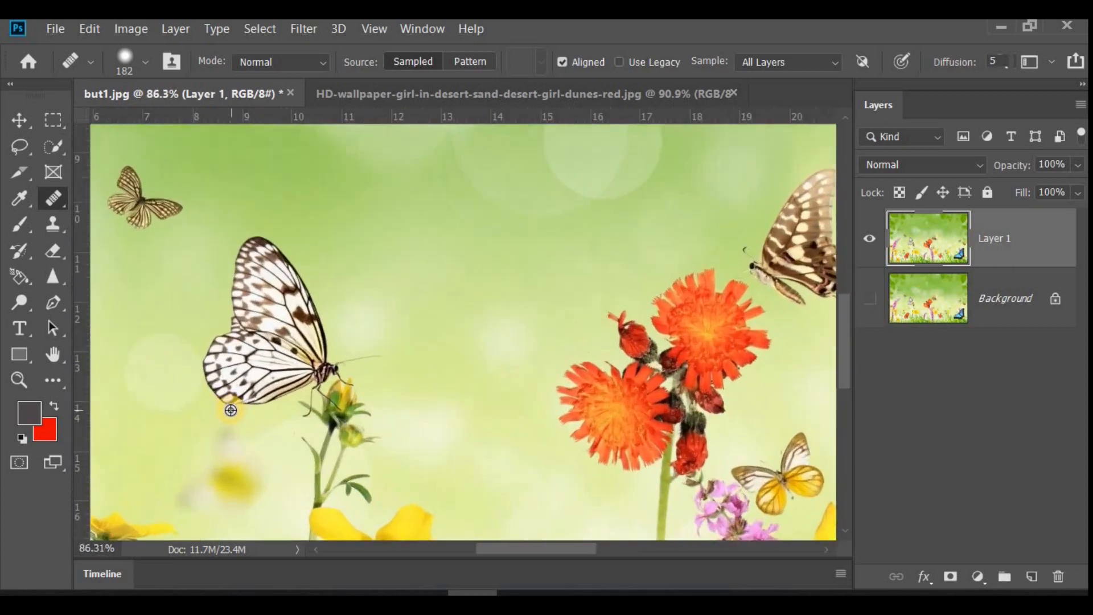
pyautogui.scroll(-5, 247, 474)
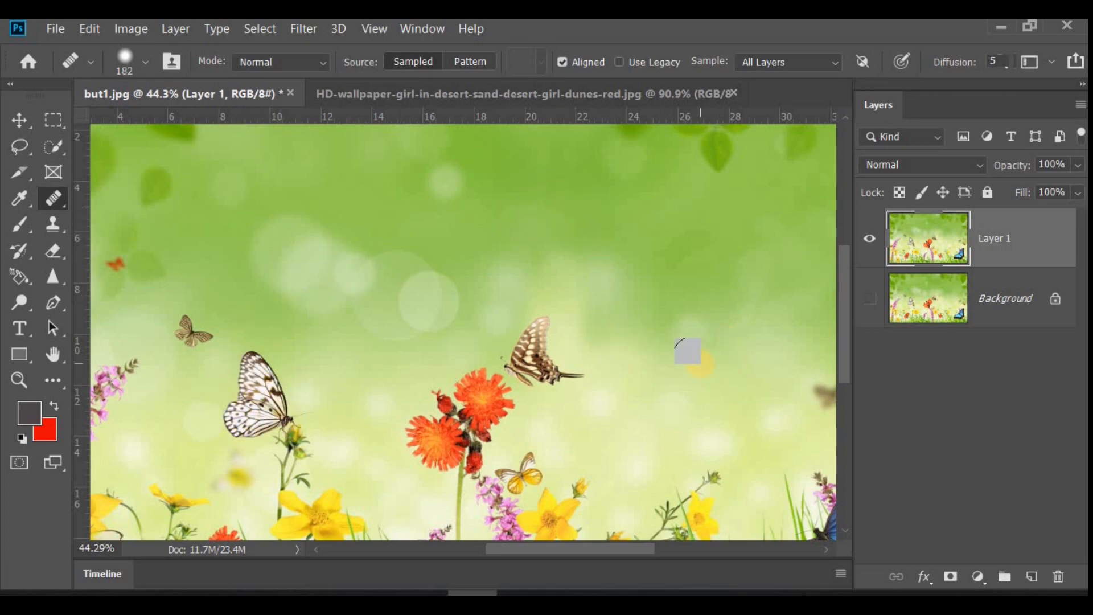
pyautogui.scroll(-4, 282, 404)
pyautogui.scroll(3, 421, 391)
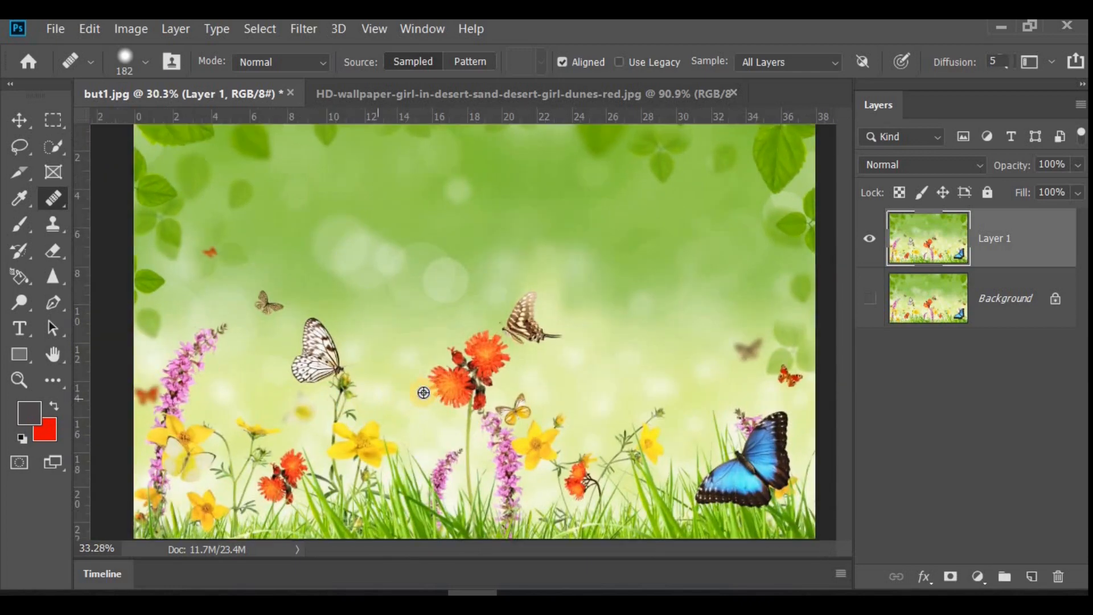
pyautogui.scroll(-1, 254, 454)
pyautogui.scroll(1, 384, 269)
# Step: Sample the white butterfly's wing with the Healing Brush and paint a copy in the open background to the right of the brown butterfly
pyautogui.click(52, 203)
pyautogui.click(127, 215)
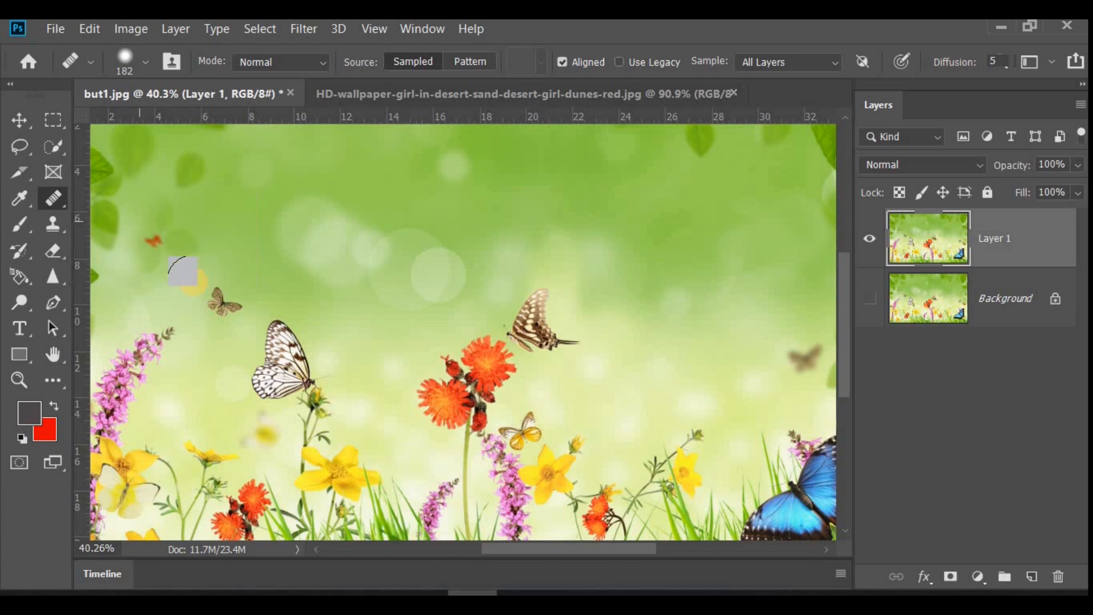
pyautogui.press('alt')
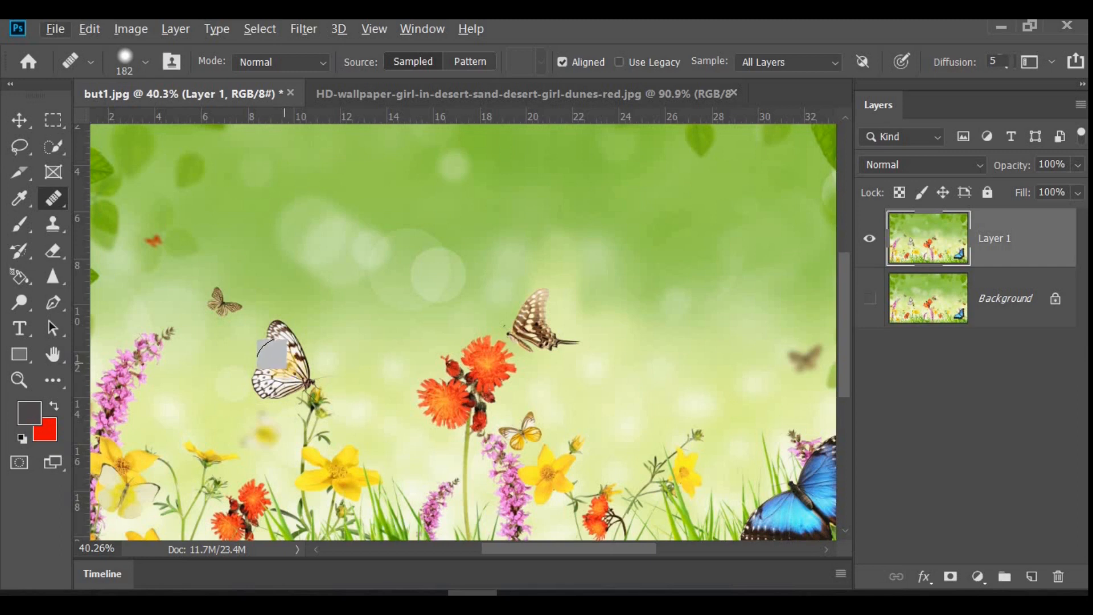
pyautogui.keyDown('alt'); pyautogui.click(284, 369); pyautogui.keyUp('alt')
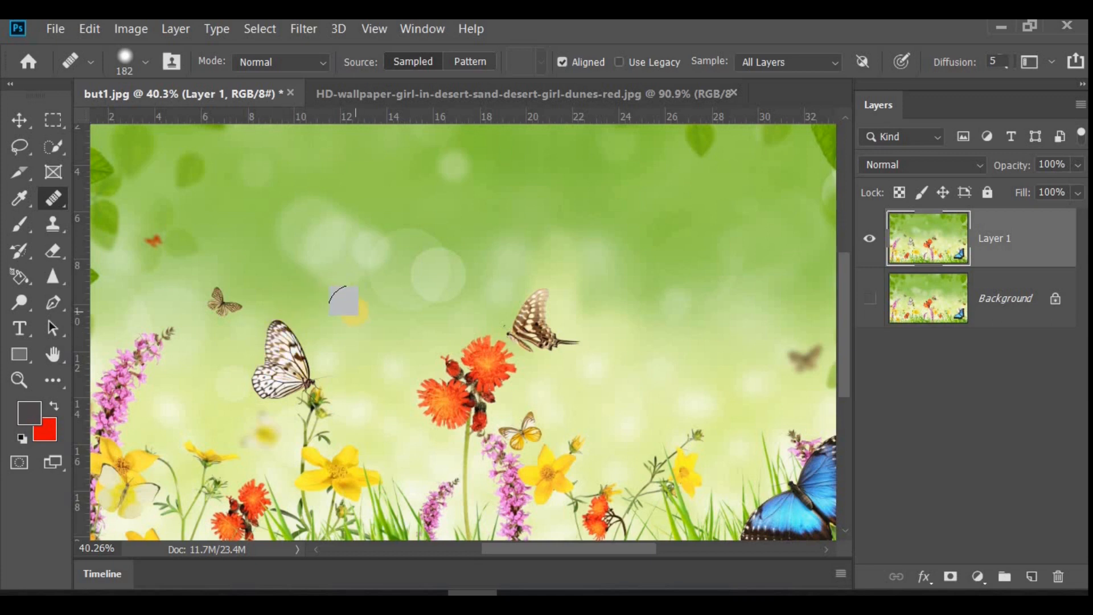
pyautogui.press('alt')
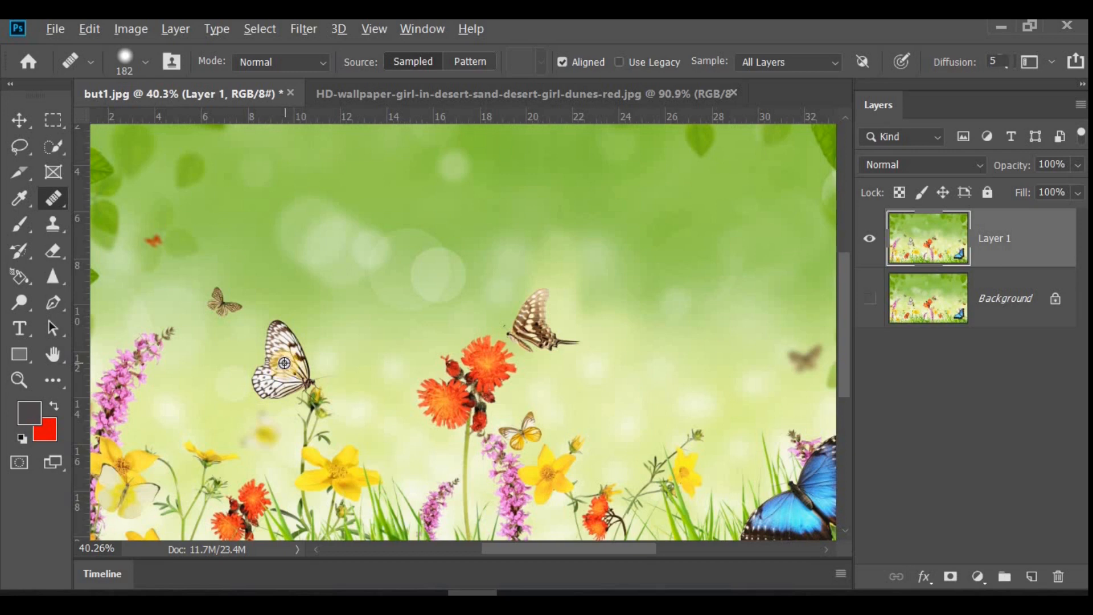
pyautogui.keyDown('alt'); pyautogui.click(283, 359); pyautogui.keyUp('alt')
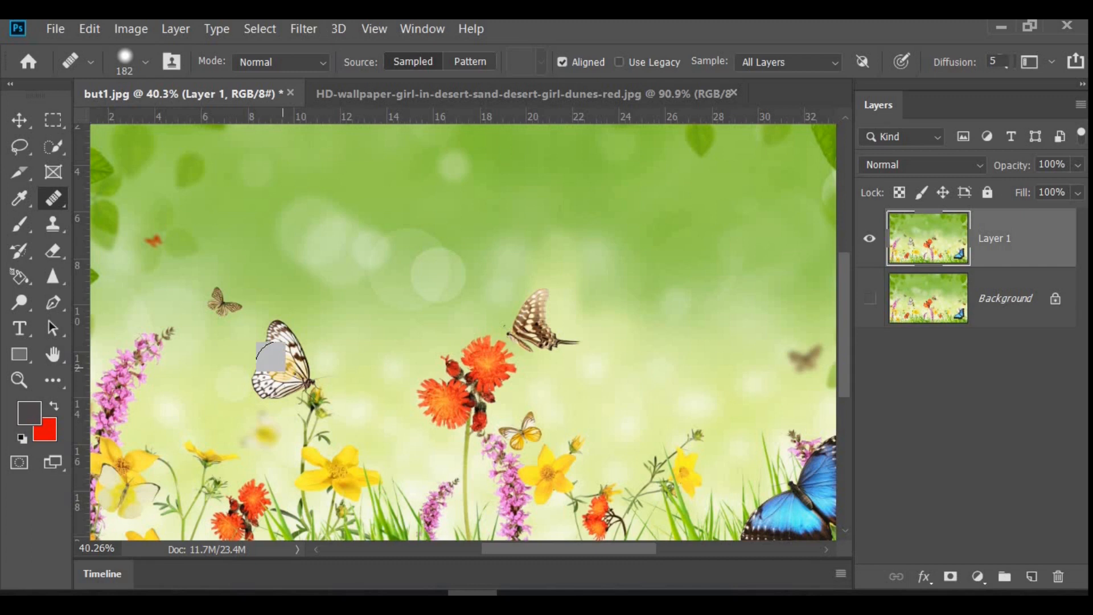
pyautogui.moveTo(271, 356); pyautogui.dragTo(276, 318)
pyautogui.moveTo(325, 276)
pyautogui.mouseDown()
pyautogui.moveTo(346, 288)
pyautogui.moveTo(329, 292)
pyautogui.moveTo(342, 305)
pyautogui.moveTo(352, 283)
pyautogui.mouseUp()
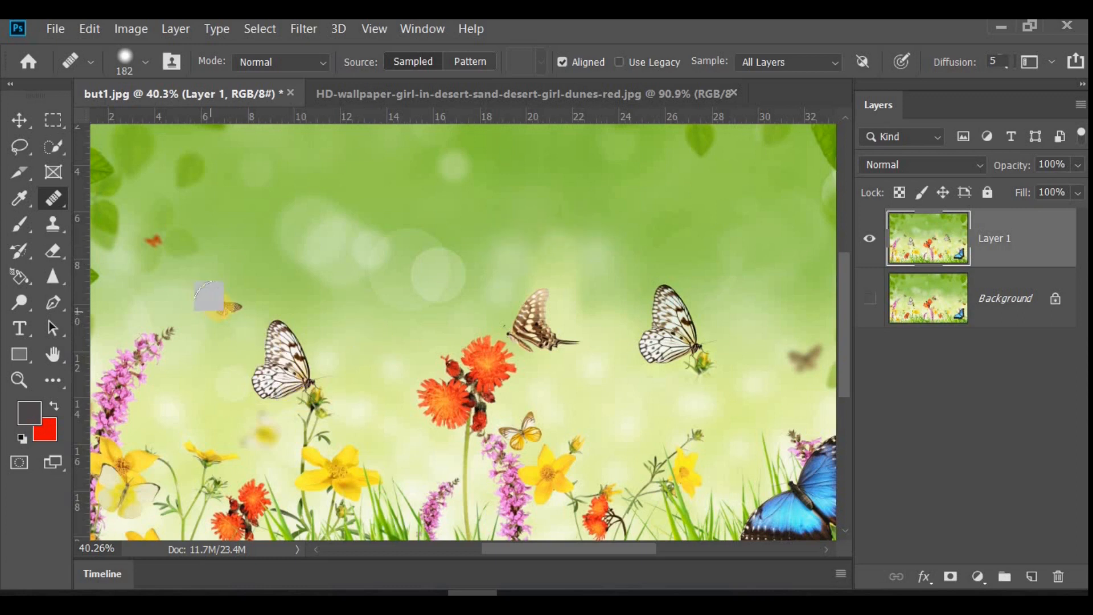
# Step: Sample the small brown butterfly and paint a copy in the green background above it, undoing any stray stroke
pyautogui.keyDown('alt'); pyautogui.click(224, 297); pyautogui.keyUp('alt')
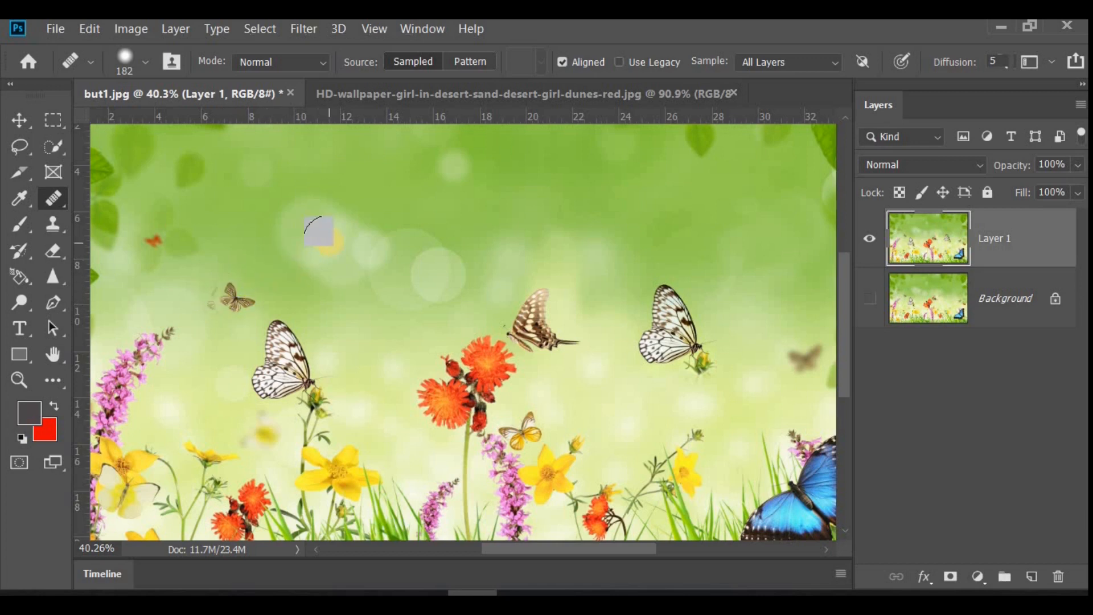
pyautogui.click(351, 234)
pyautogui.hotkey('ctrl', 'z')
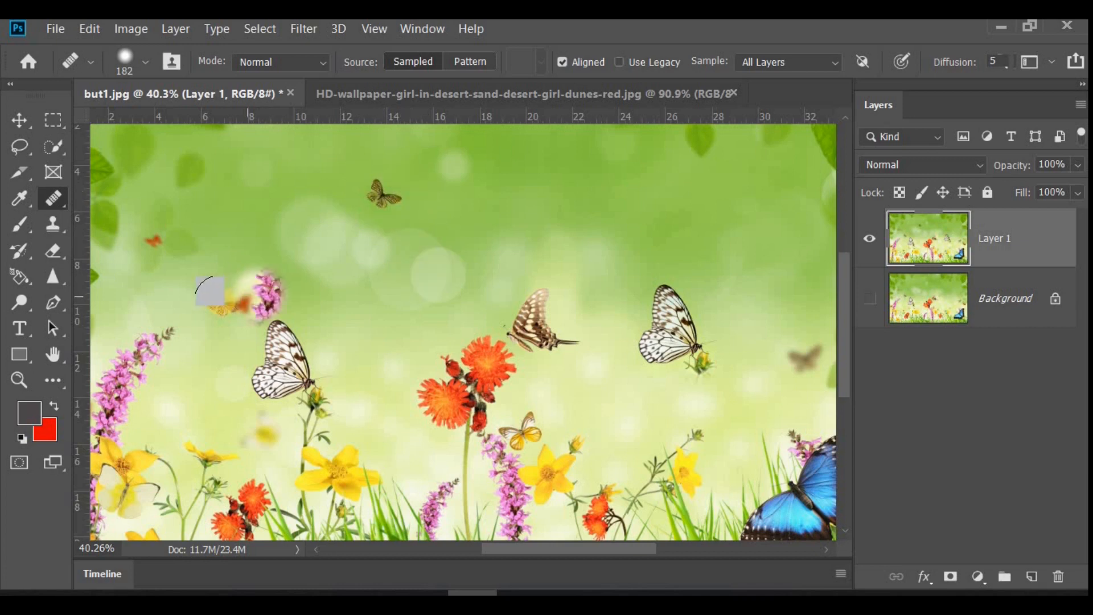
pyautogui.click(221, 301)
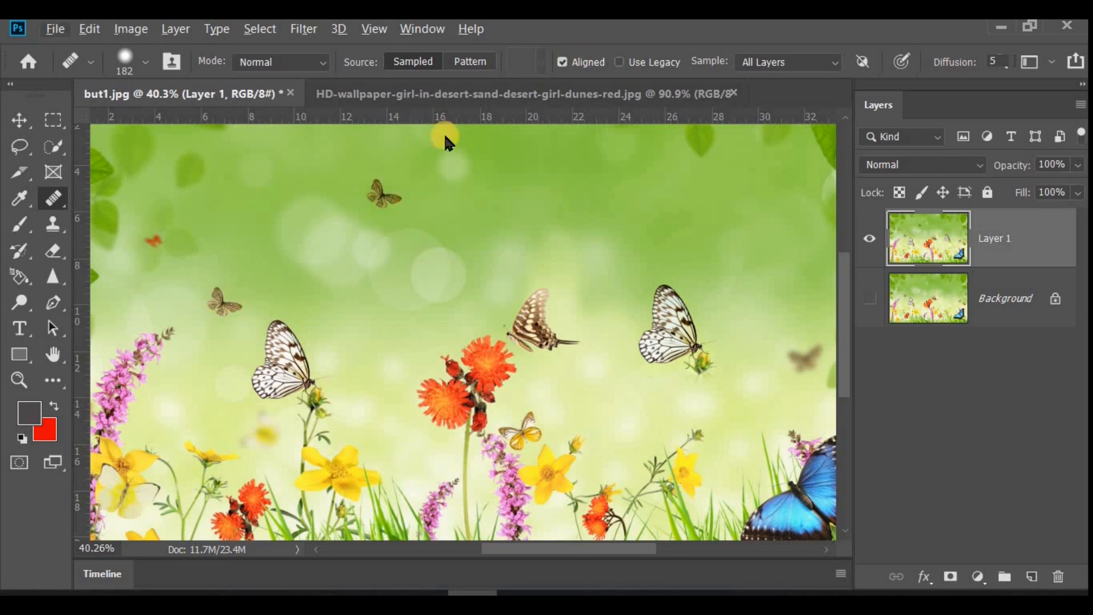
# Step: Turn off Aligned sampling for the Healing Brush and undo the painted butterfly copies on Layer 1
pyautogui.click(562, 61)
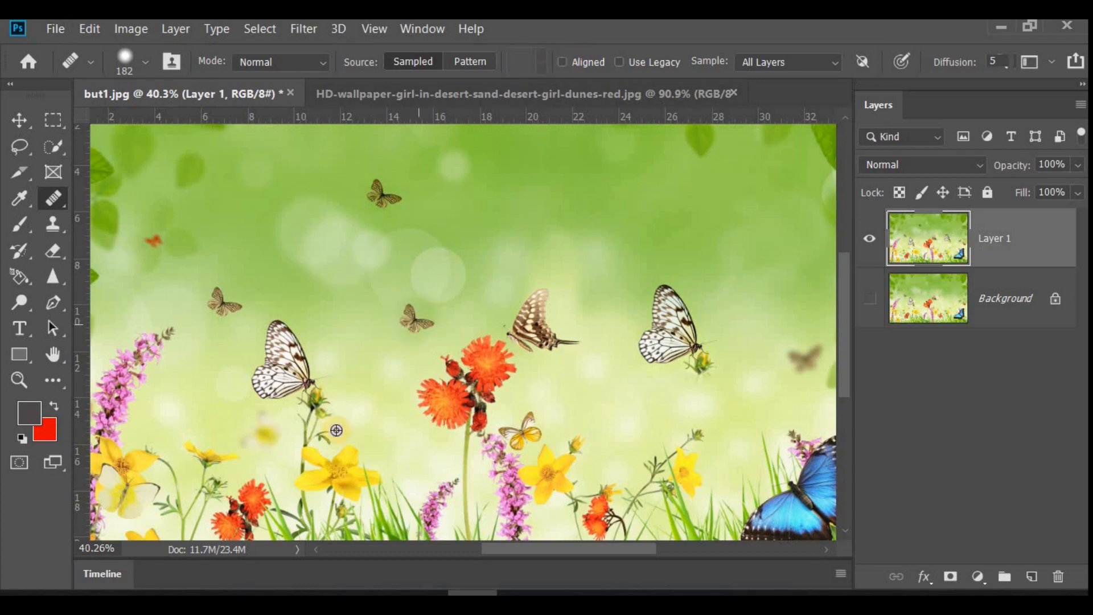
pyautogui.scroll(-2, 348, 410)
pyautogui.scroll(-1, 344, 408)
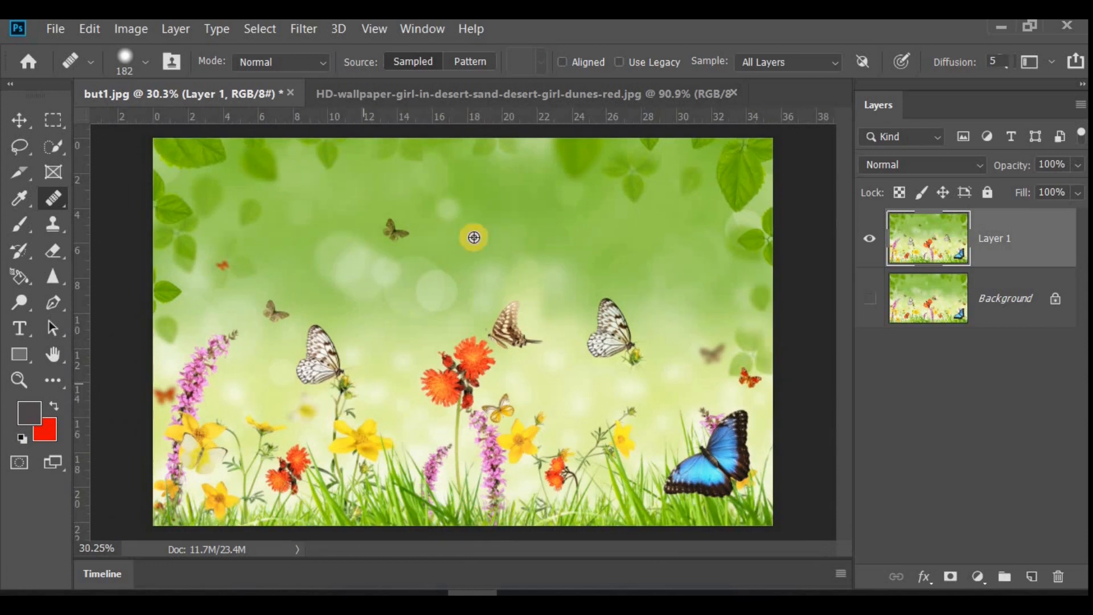
pyautogui.scroll(1, 479, 239)
pyautogui.hotkey('ctrl', 'z')
pyautogui.hotkey('ctrl', 'z')
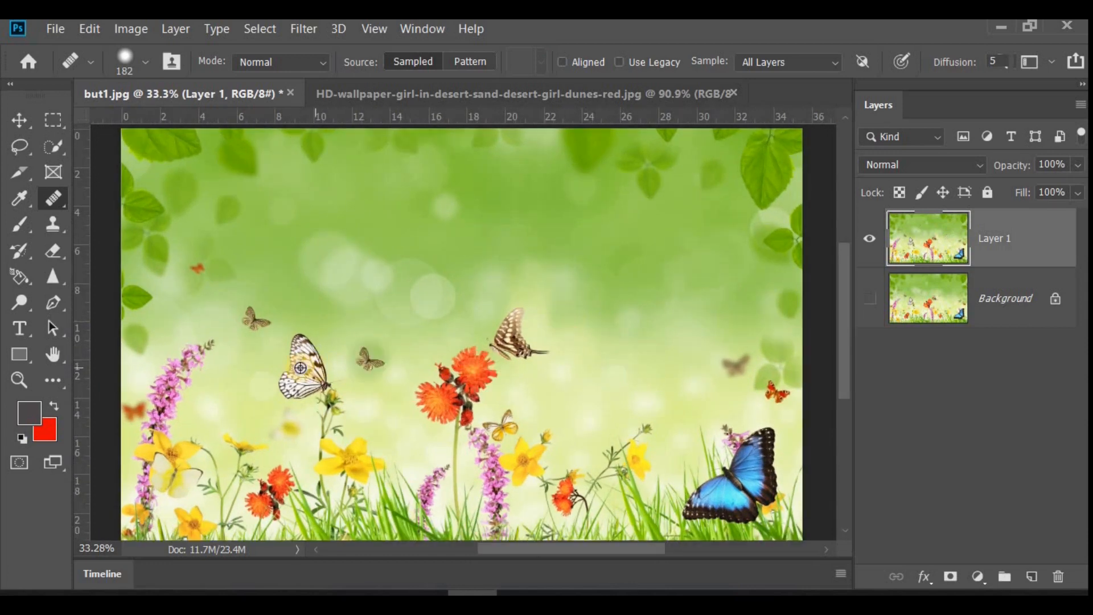
# Step: Sample the white butterfly's wing and paint a copy in the green background near the upper leaves
pyautogui.scroll(3, 315, 350)
pyautogui.scroll(1, 301, 311)
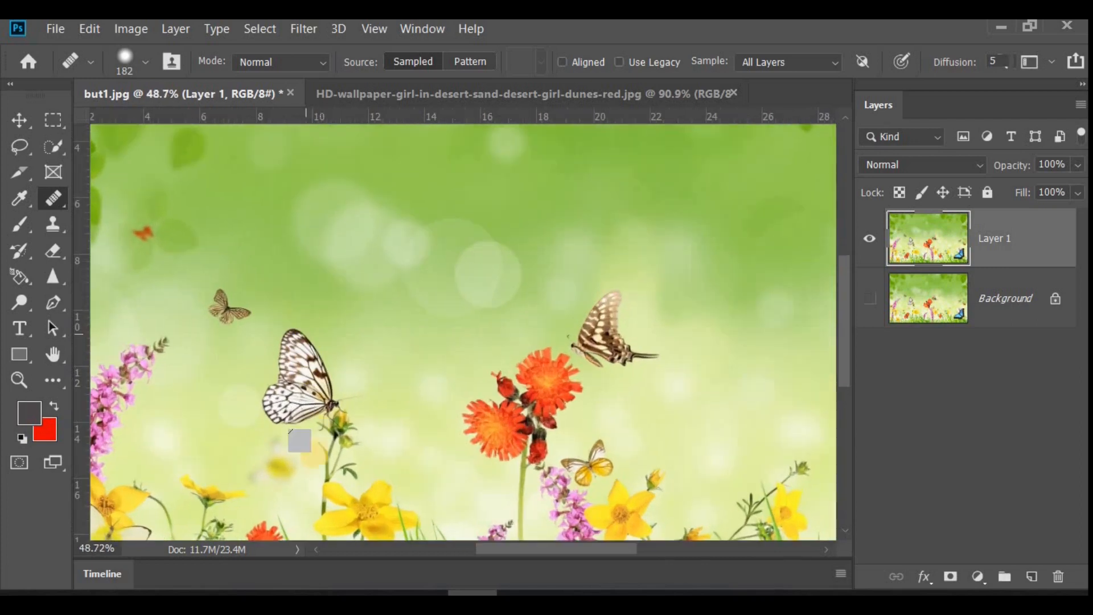
pyautogui.keyDown('alt'); pyautogui.click(305, 382); pyautogui.keyUp('alt')
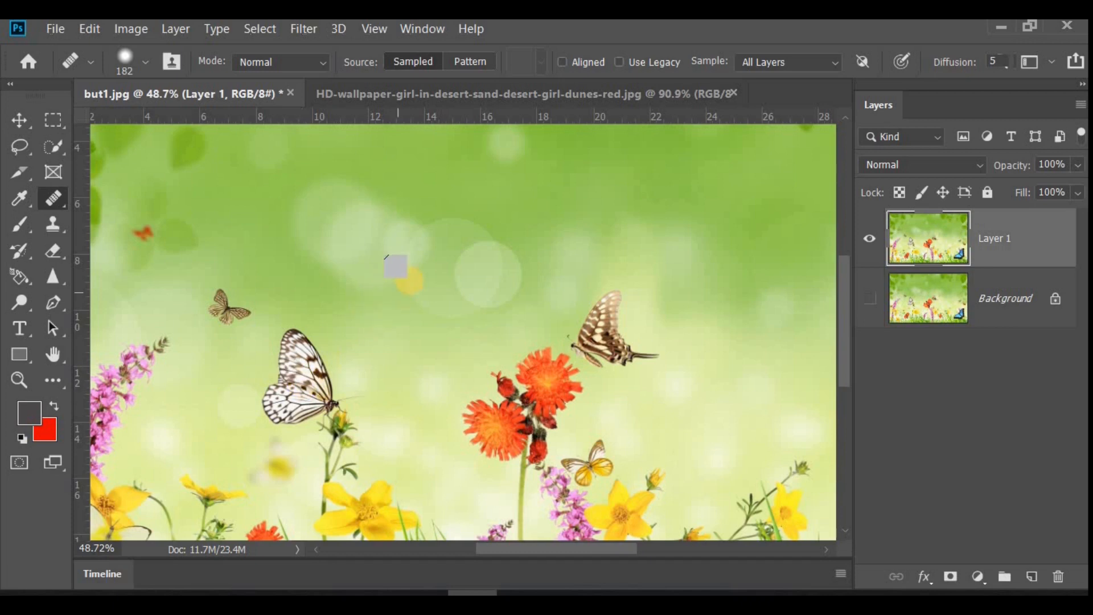
pyautogui.scroll(-5, 363, 285)
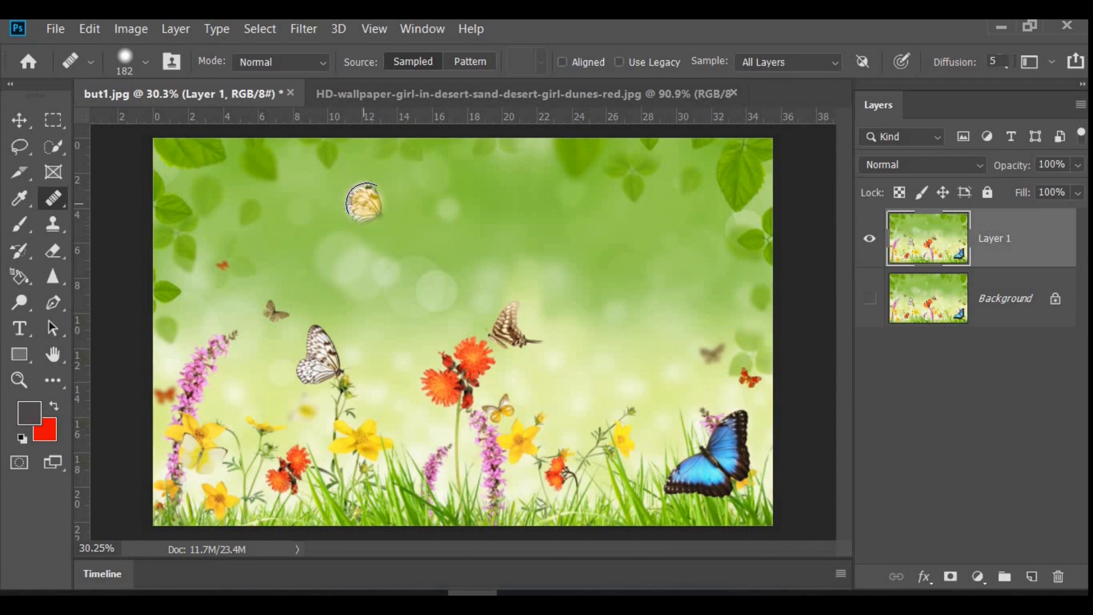
pyautogui.click(367, 201)
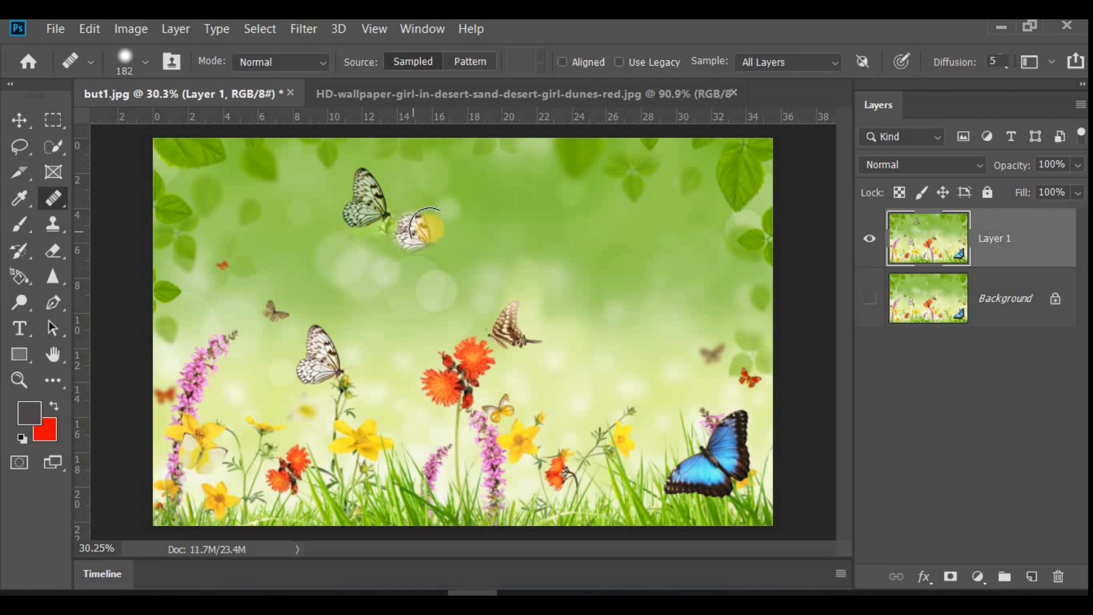
# Step: Paint a second copy of the sampled butterfly in the green background beside the first copy, undoing the stray stroke over it
pyautogui.click(505, 233)
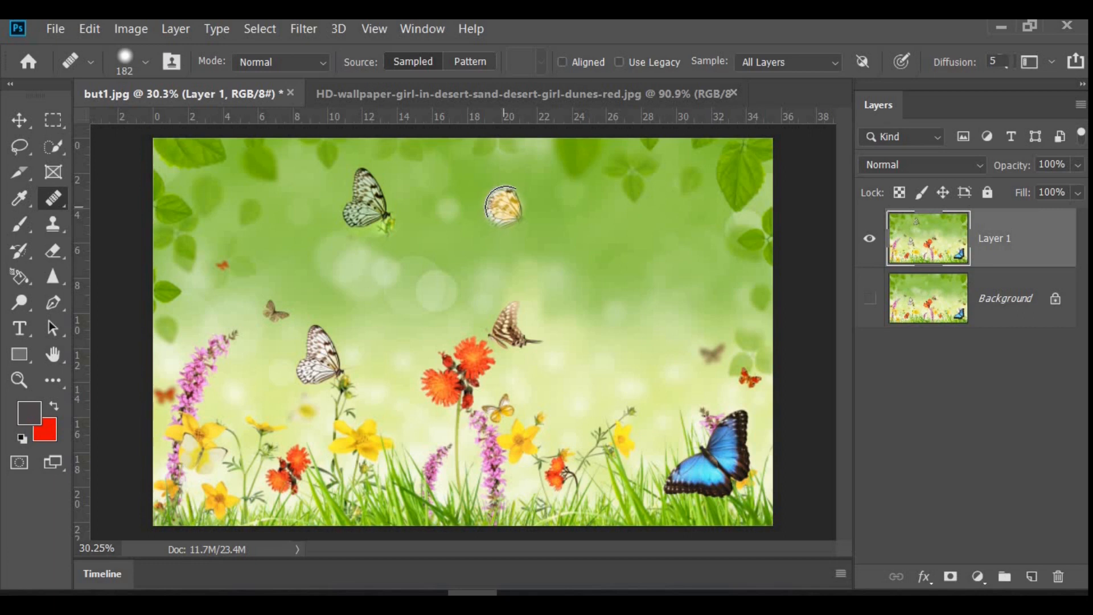
pyautogui.moveTo(503, 198)
pyautogui.mouseDown()
pyautogui.moveTo(498, 220)
pyautogui.moveTo(512, 217)
pyautogui.mouseUp()
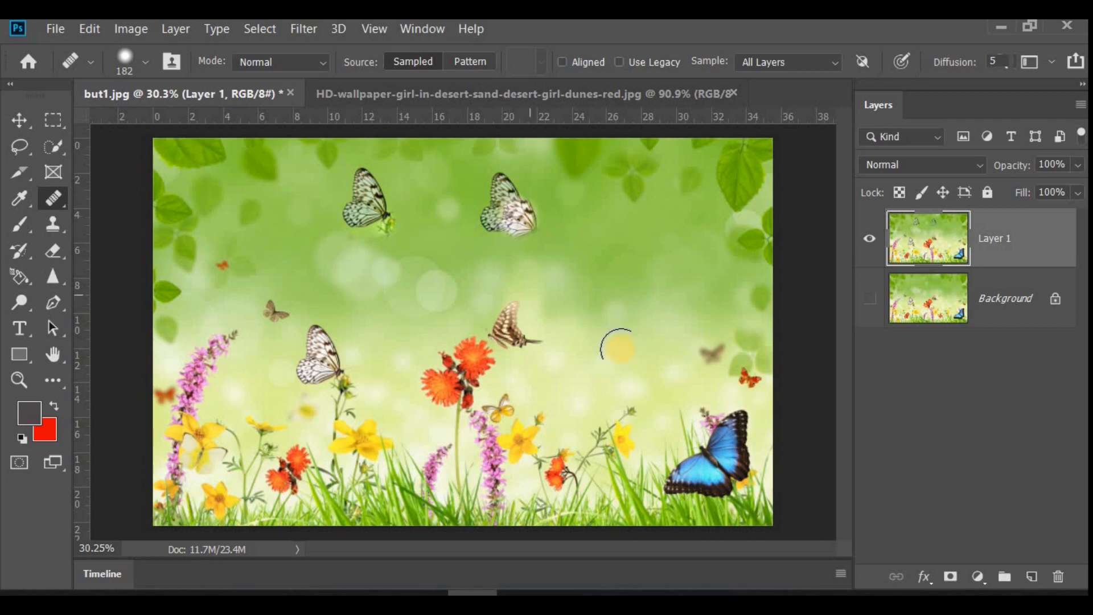
pyautogui.click(490, 243)
pyautogui.hotkey('ctrl', 'z')
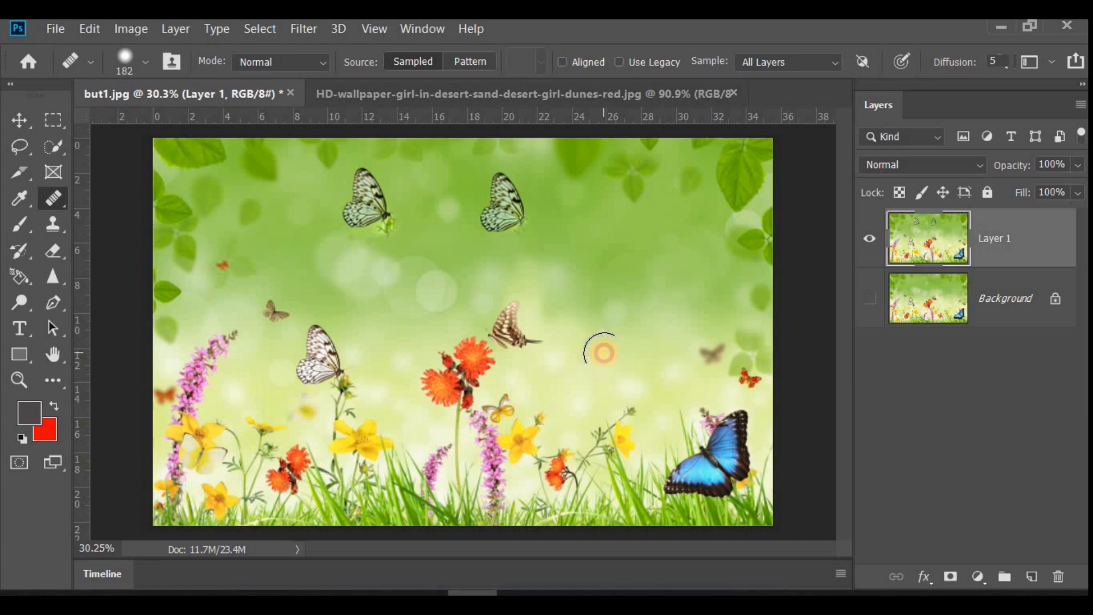
# Step: Paint another copy of the white butterfly in the pale background beyond the brown butterfly and check its edges up close
pyautogui.moveTo(599, 329)
pyautogui.mouseDown()
pyautogui.moveTo(615, 360)
pyautogui.moveTo(590, 372)
pyautogui.moveTo(586, 362)
pyautogui.mouseUp()
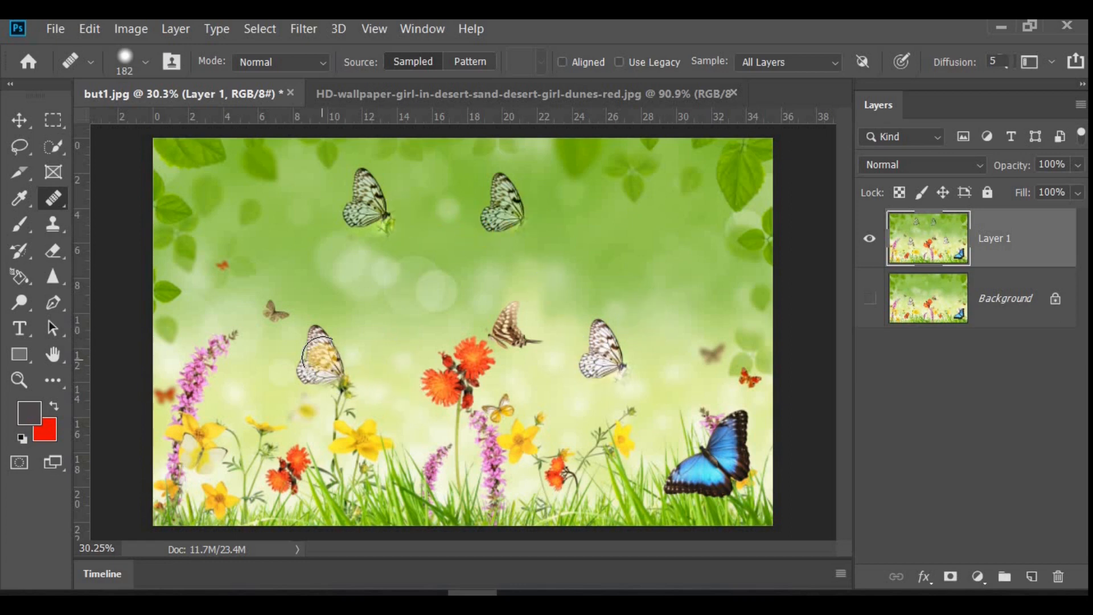
pyautogui.moveTo(57, 198)
pyautogui.mouseDown()
pyautogui.moveTo(130, 198)
pyautogui.moveTo(138, 217)
pyautogui.mouseUp()
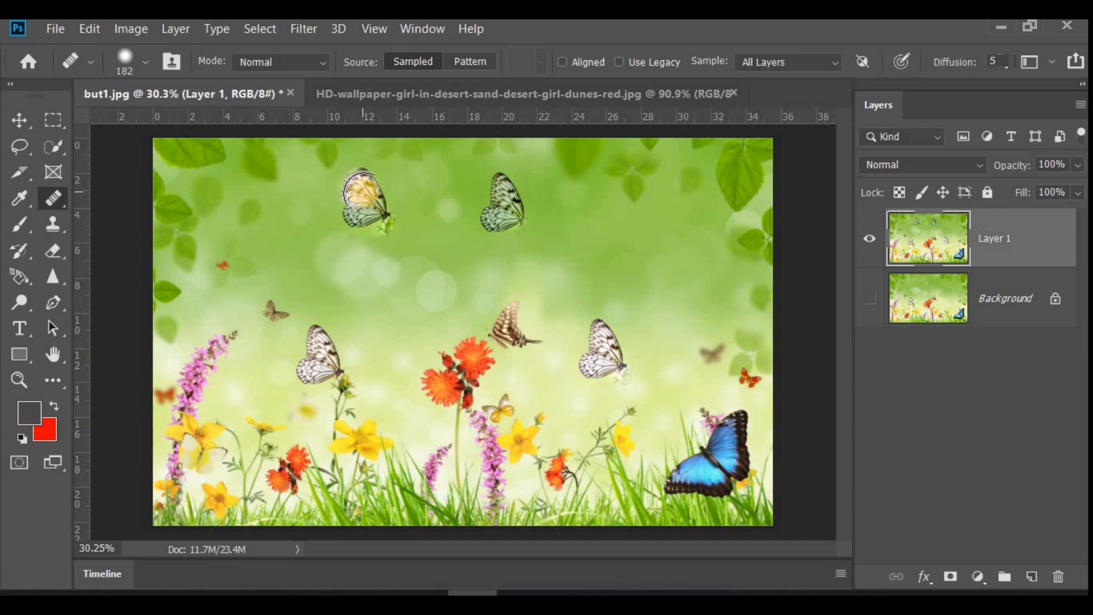
pyautogui.click(501, 216)
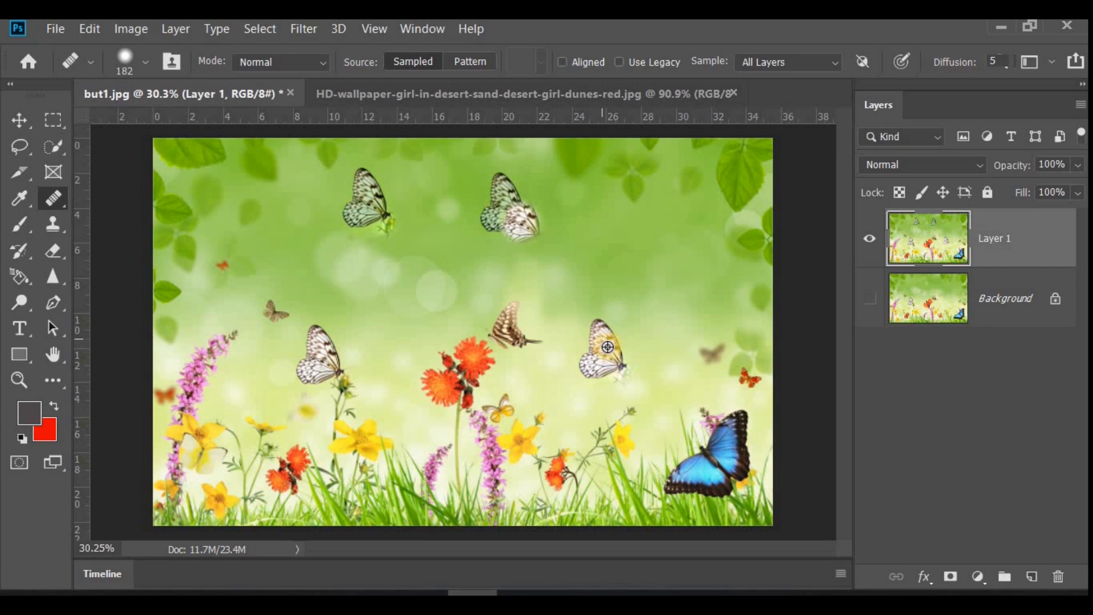
pyautogui.scroll(3, 607, 347)
pyautogui.moveTo(621, 389)
pyautogui.mouseDown()
pyautogui.moveTo(610, 357)
pyautogui.moveTo(601, 367)
pyautogui.mouseUp()
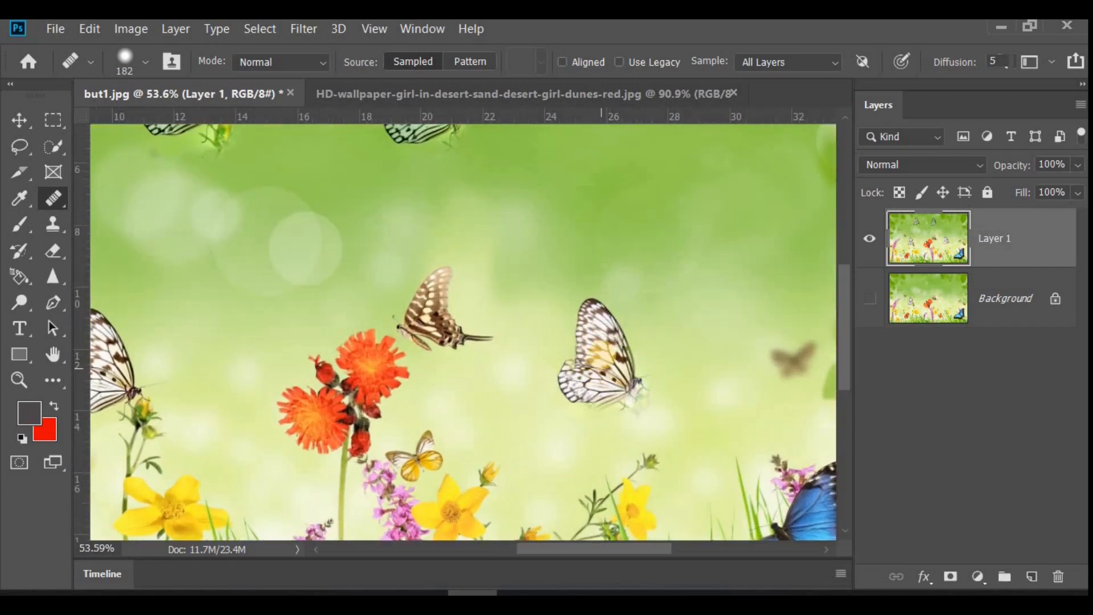
pyautogui.moveTo(653, 397)
pyautogui.mouseDown()
pyautogui.moveTo(595, 381)
pyautogui.moveTo(626, 382)
pyautogui.mouseUp()
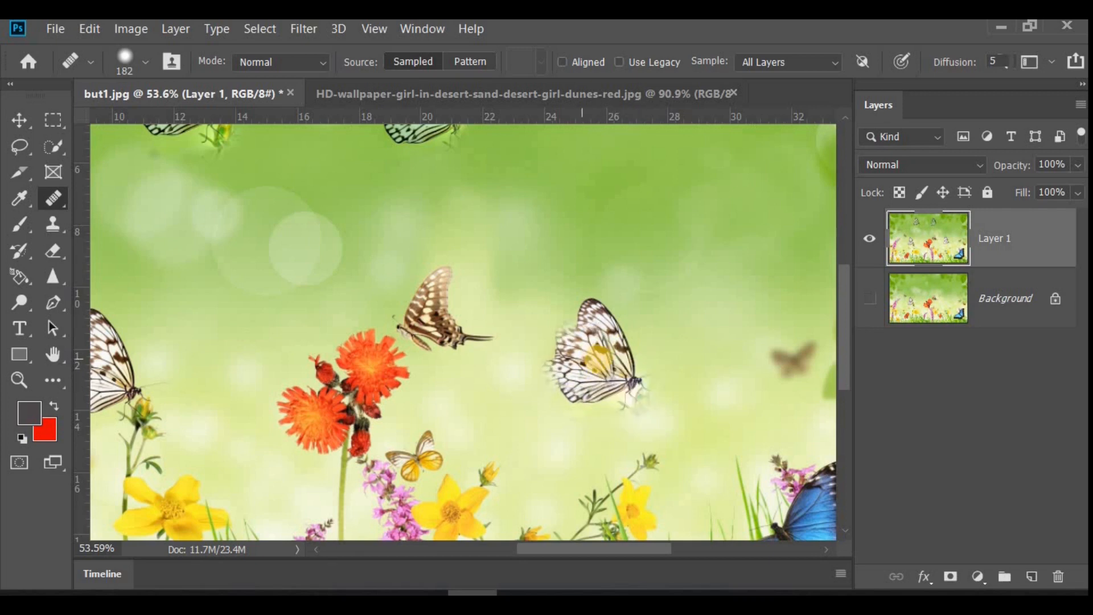
# Step: Paint a copy of the white butterfly over the lower orange flower to try the blending with its petals
pyautogui.scroll(-1, 552, 388)
pyautogui.scroll(3, 313, 442)
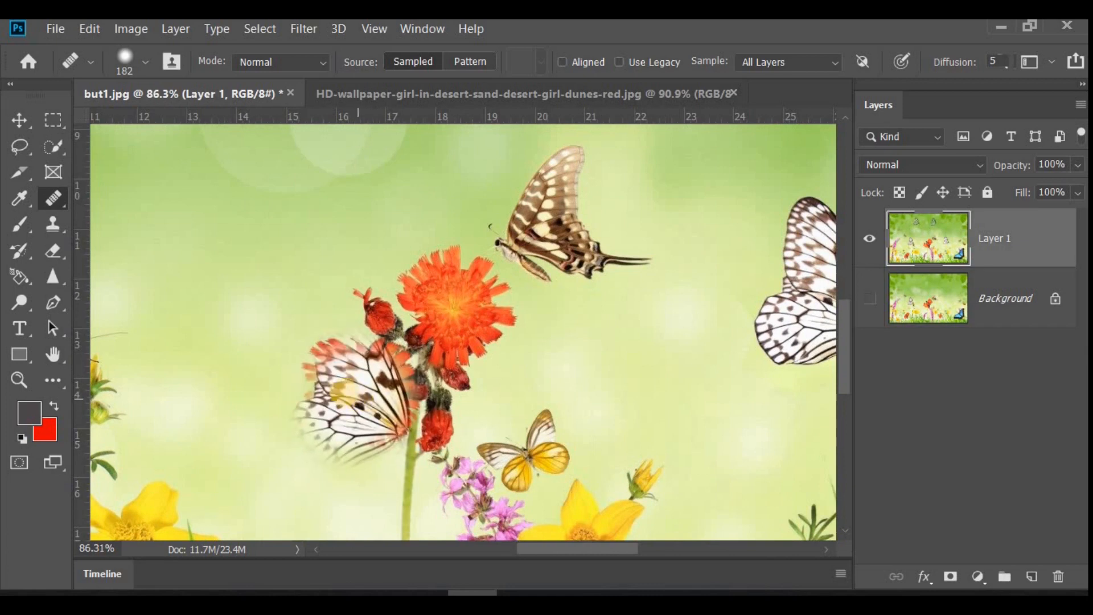
pyautogui.click(347, 393)
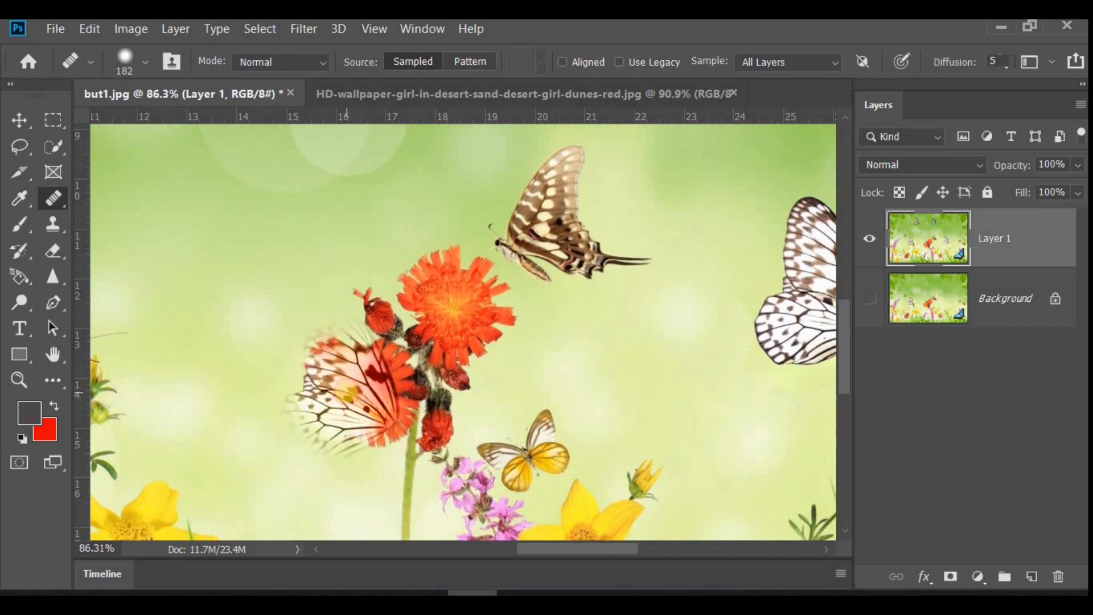
pyautogui.moveTo(322, 391); pyautogui.dragTo(363, 387)
pyautogui.moveTo(375, 519)
pyautogui.mouseDown()
pyautogui.moveTo(391, 520)
pyautogui.moveTo(434, 448)
pyautogui.mouseUp()
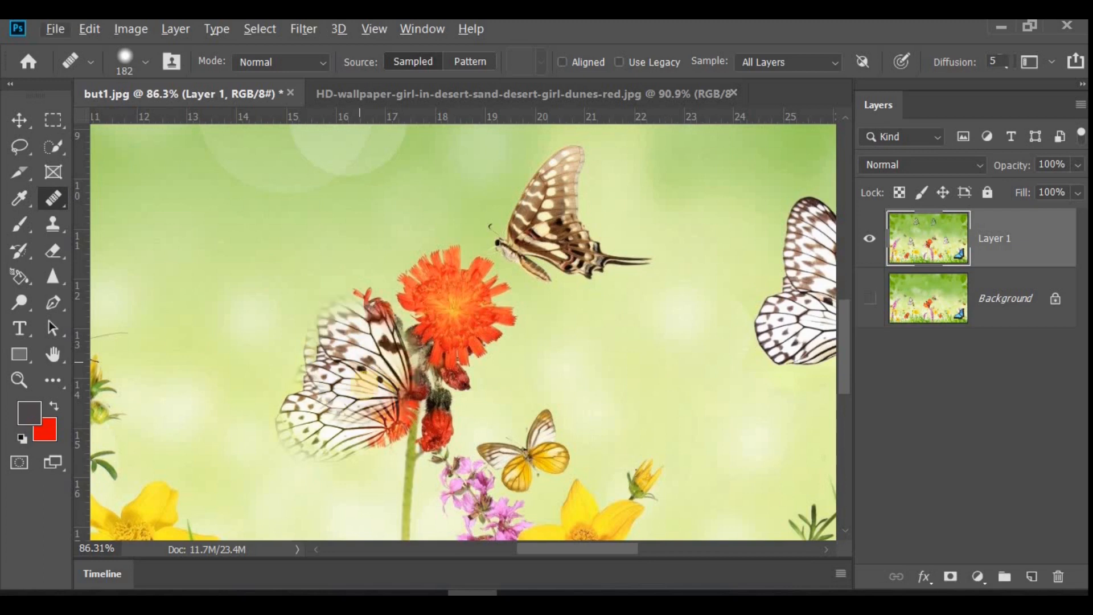
pyautogui.scroll(-6, 343, 441)
pyautogui.scroll(-3, 334, 453)
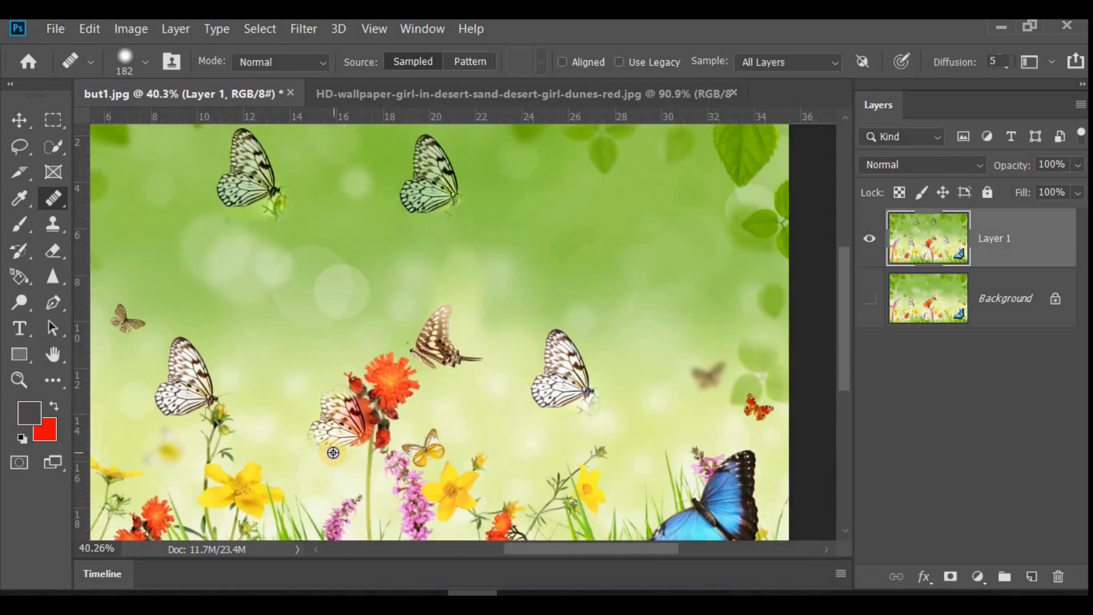
pyautogui.scroll(-1, 670, 256)
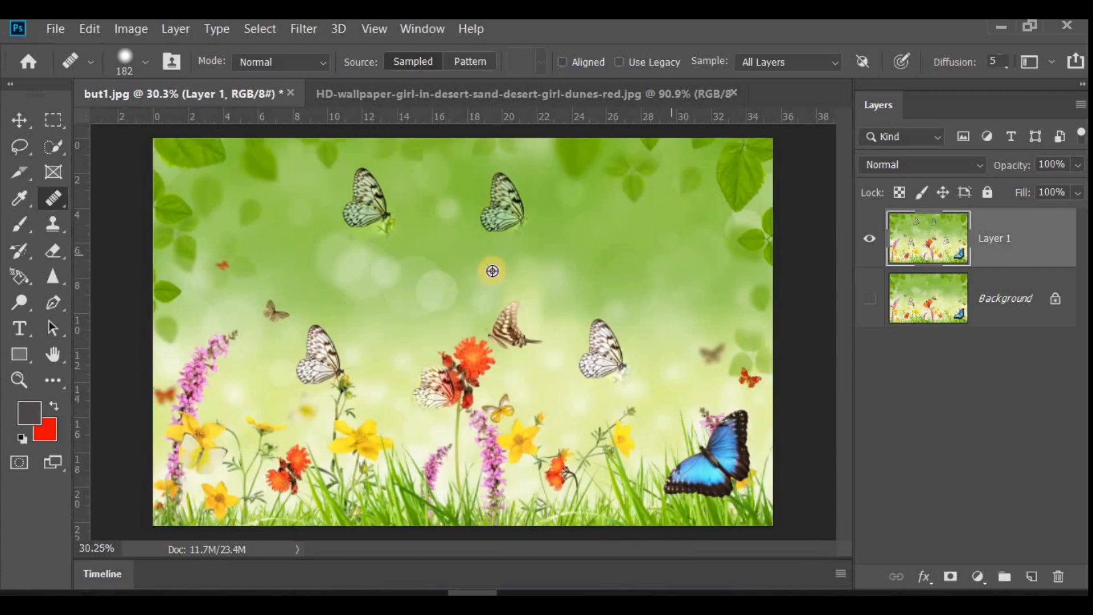
# Step: Enlarge the Healing Brush to 254 px so that it covers the whole white butterfly
pyautogui.click(455, 293)
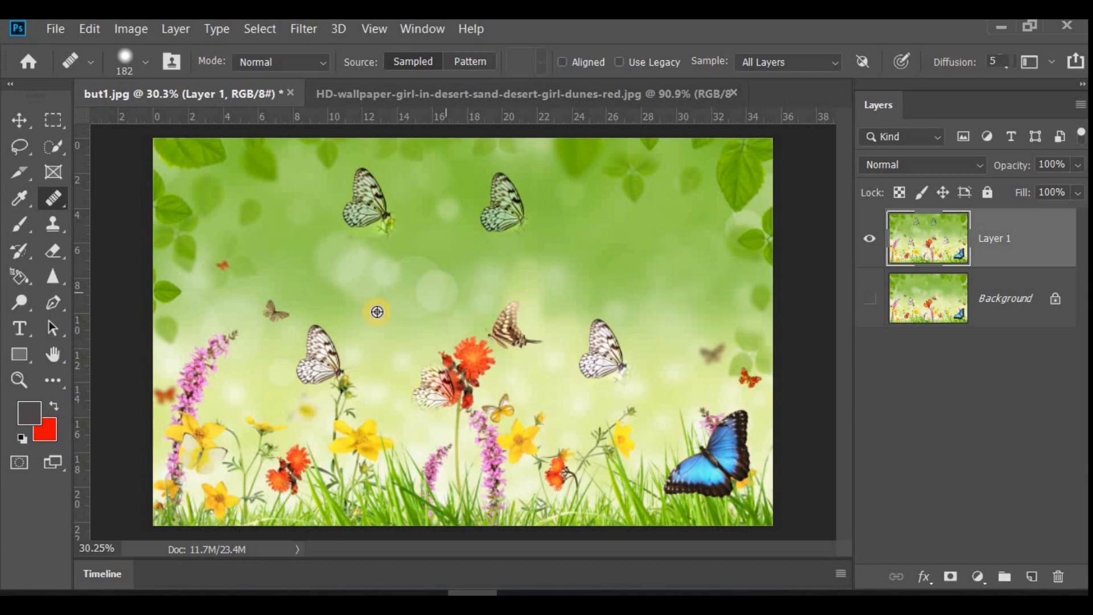
pyautogui.scroll(-1, 352, 341)
pyautogui.scroll(1, 586, 205)
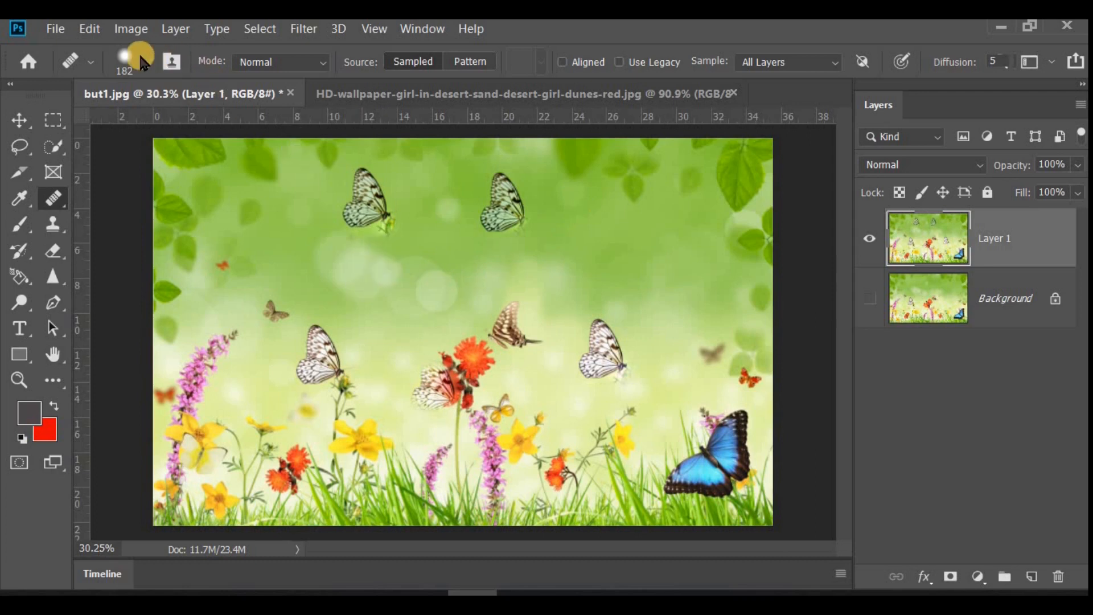
pyautogui.scroll(1, 334, 191)
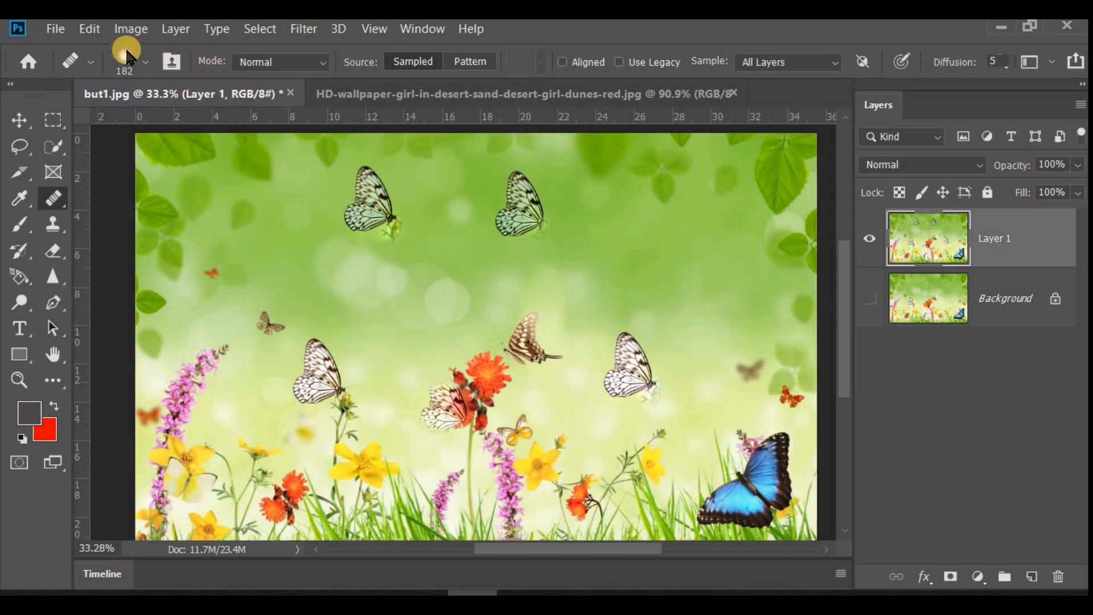
pyautogui.click(145, 62)
pyautogui.moveTo(170, 121); pyautogui.dragTo(184, 122)
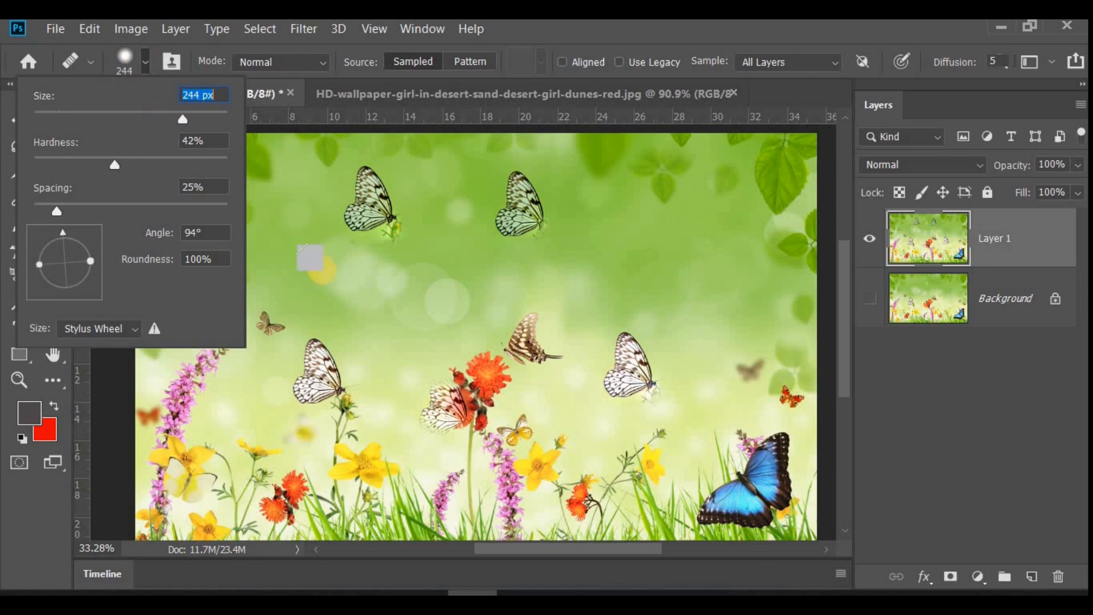
pyautogui.click(183, 121)
pyautogui.moveTo(188, 120); pyautogui.dragTo(193, 119)
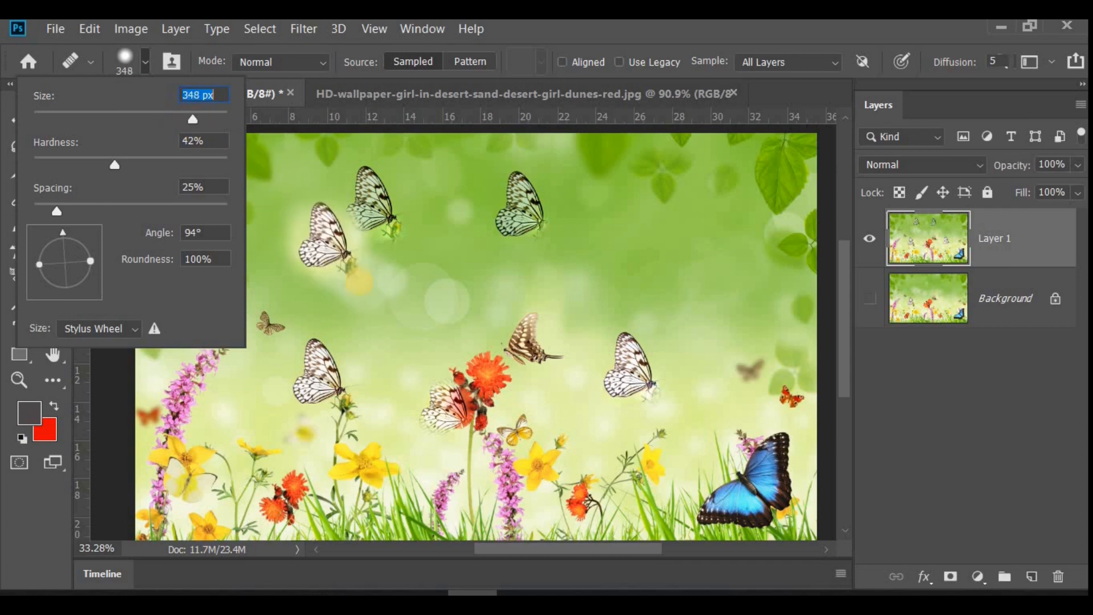
pyautogui.click(192, 119)
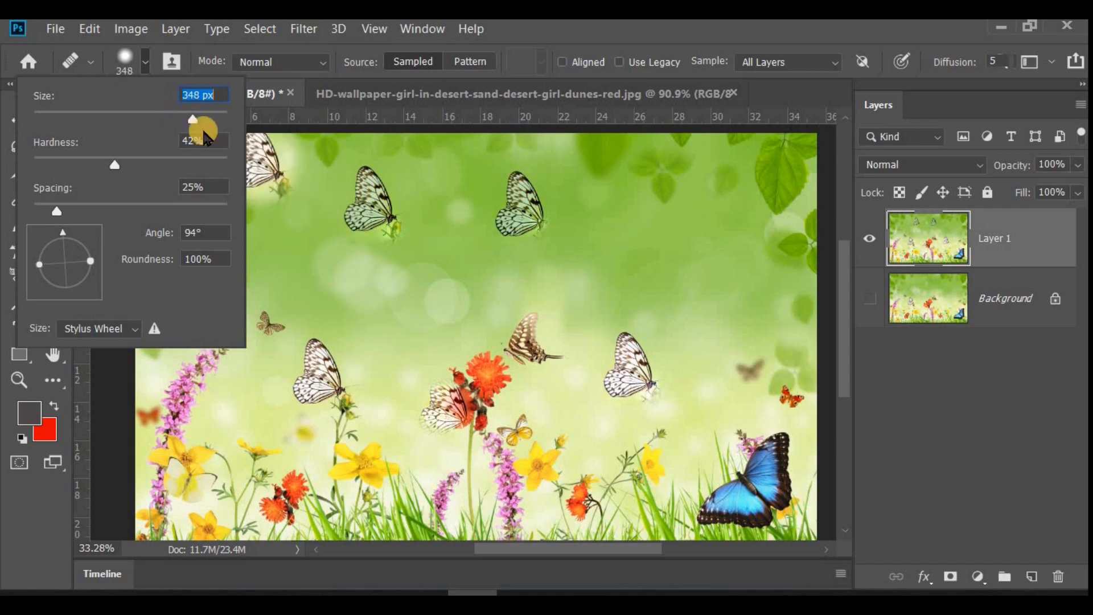
pyautogui.moveTo(188, 120); pyautogui.dragTo(181, 120)
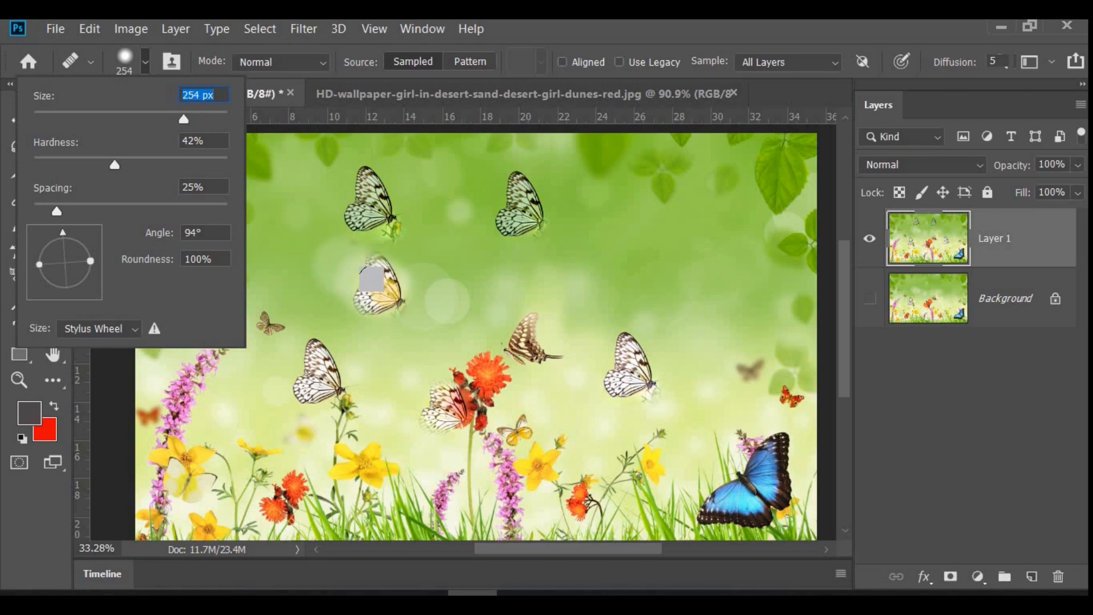
# Step: Paint a copy of the white butterfly with the larger brush in the background between the original and the upper copy
pyautogui.click(364, 302)
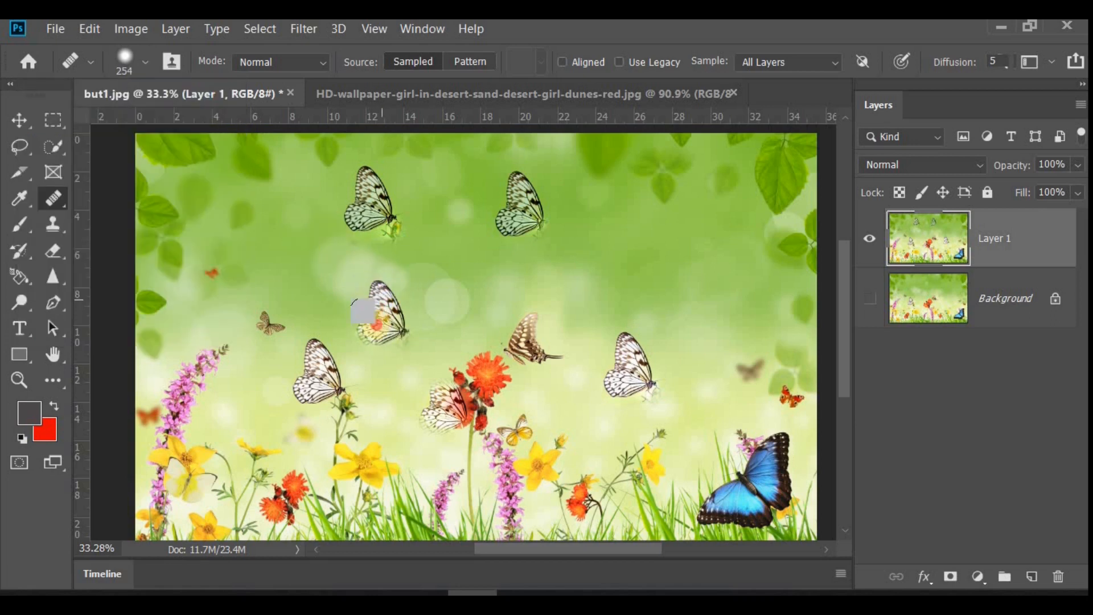
pyautogui.moveTo(377, 325)
pyautogui.mouseDown()
pyautogui.moveTo(379, 300)
pyautogui.moveTo(388, 313)
pyautogui.mouseUp()
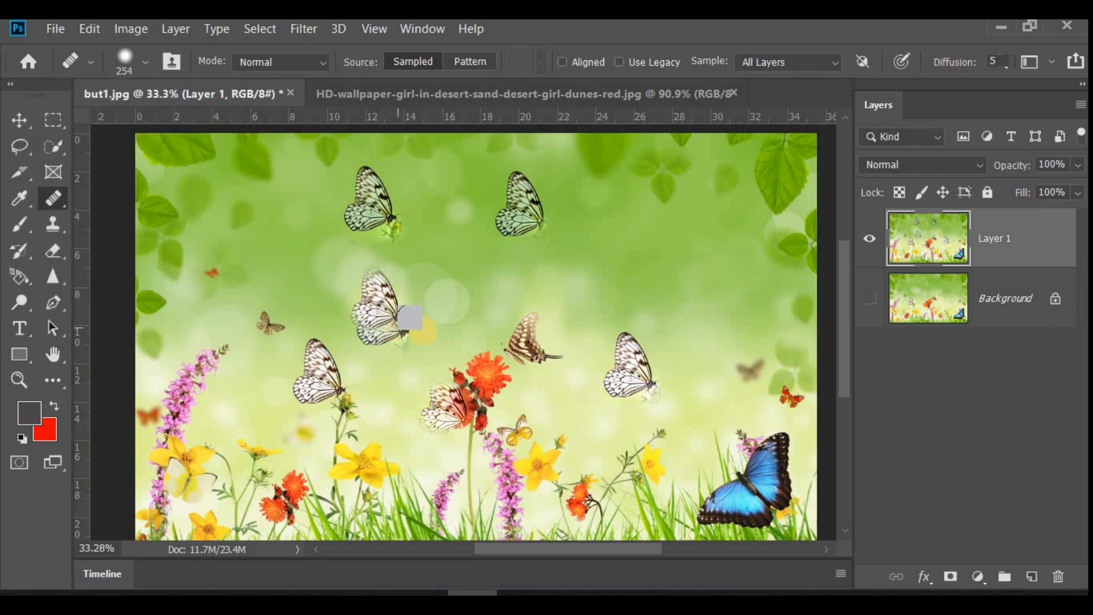
pyautogui.click(561, 259)
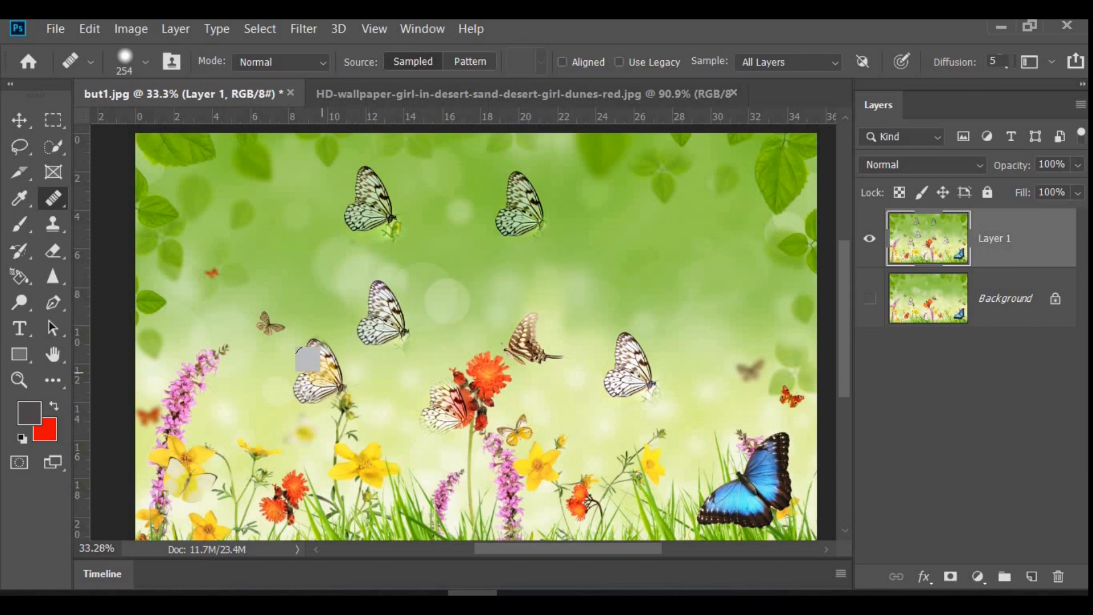
# Step: Resample the original white butterfly's wing and lower the Healing Brush hardness to 8%
pyautogui.keyDown('alt'); pyautogui.click(317, 375); pyautogui.keyUp('alt')
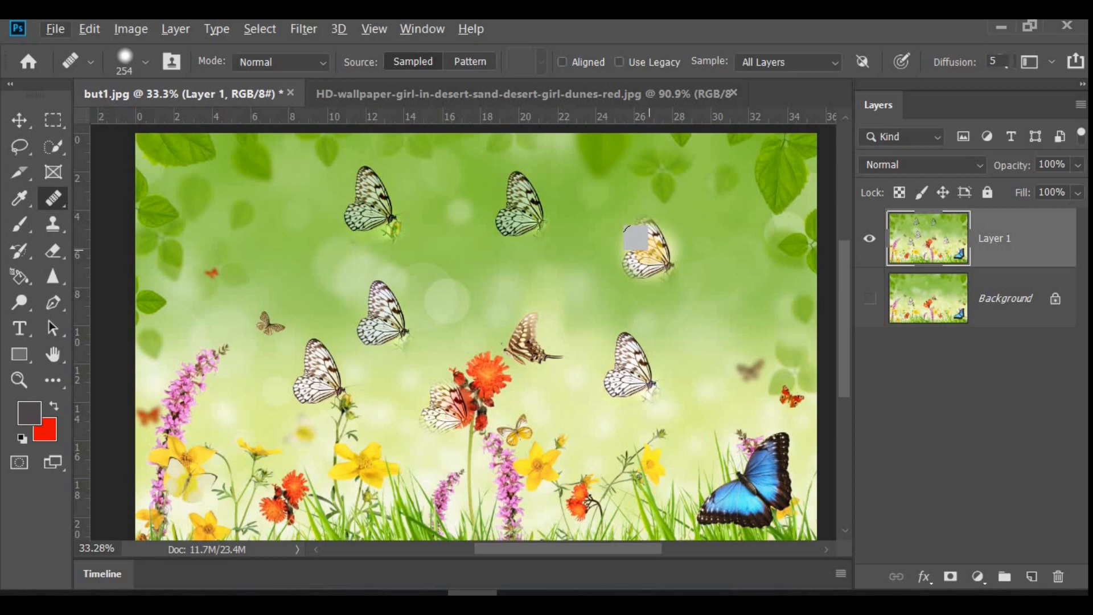
pyautogui.click(145, 61)
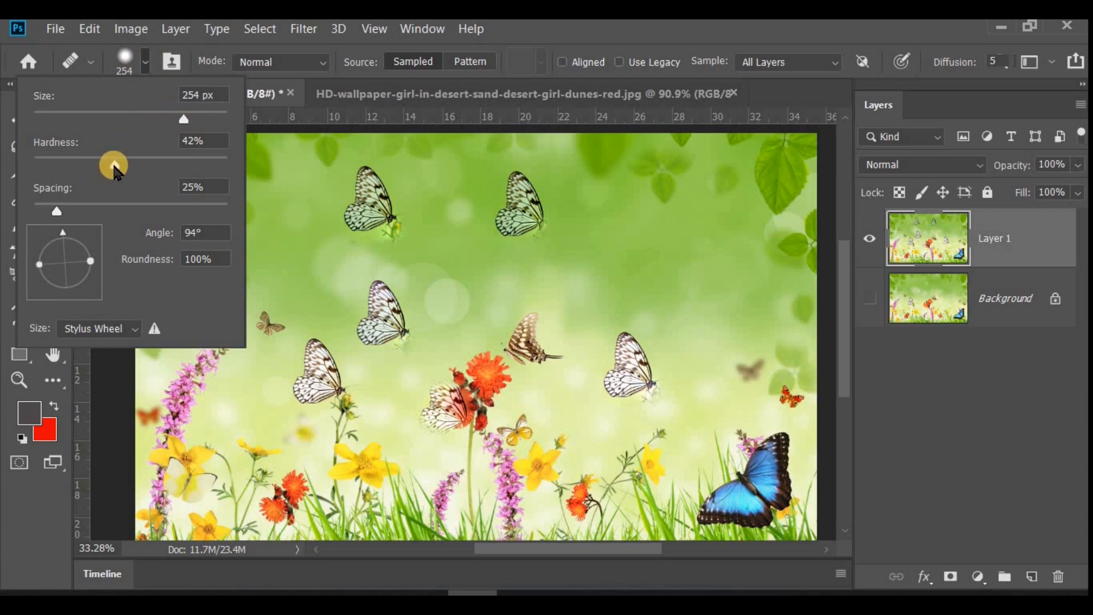
pyautogui.moveTo(114, 167); pyautogui.dragTo(51, 168)
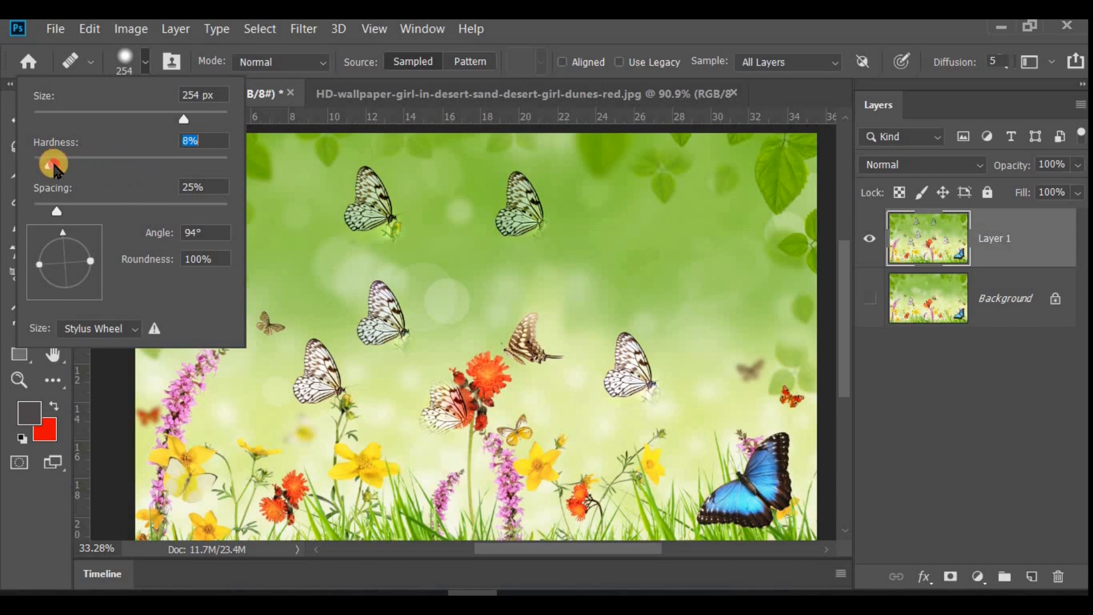
pyautogui.click(299, 259)
pyautogui.press('Return')
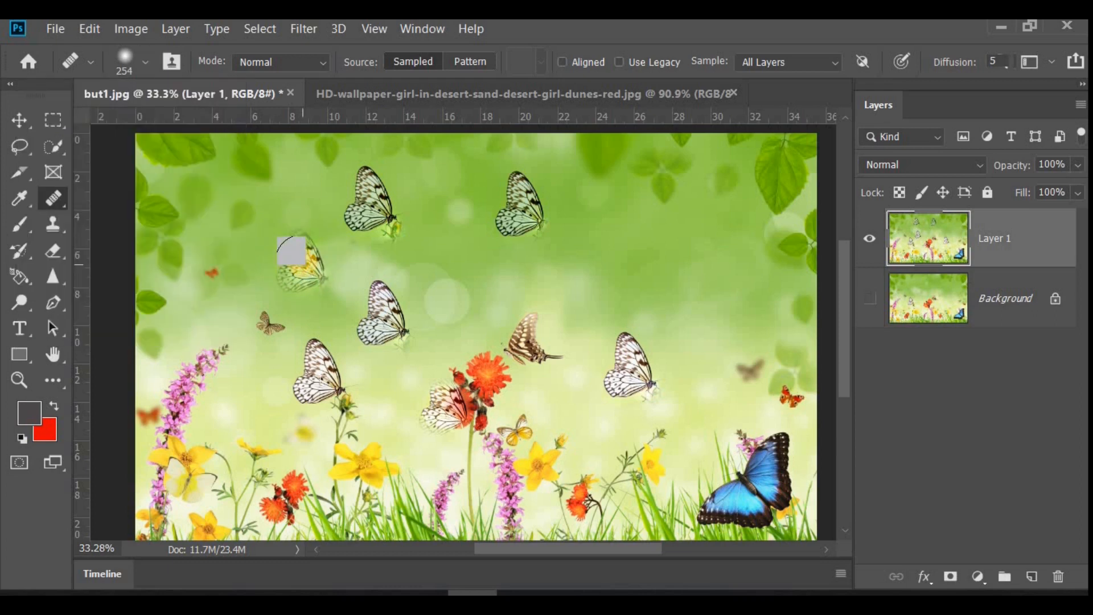
# Step: Paint a soft-edged copy of the white butterfly above the small brown butterfly and check its edges up close
pyautogui.moveTo(307, 265); pyautogui.dragTo(334, 294)
pyautogui.scroll(5, 264, 232)
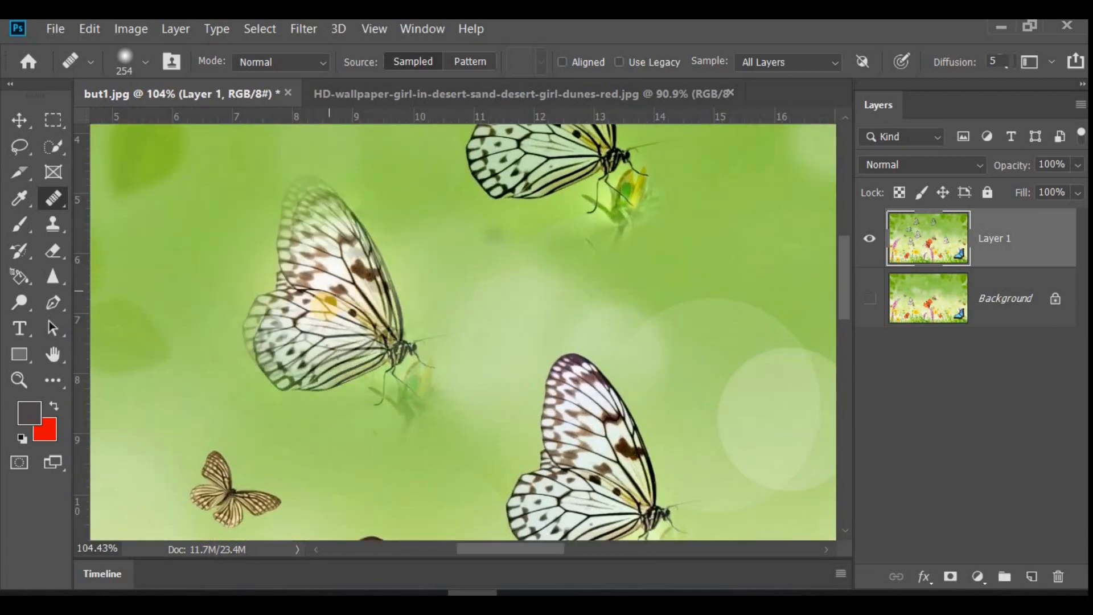
pyautogui.click(295, 206)
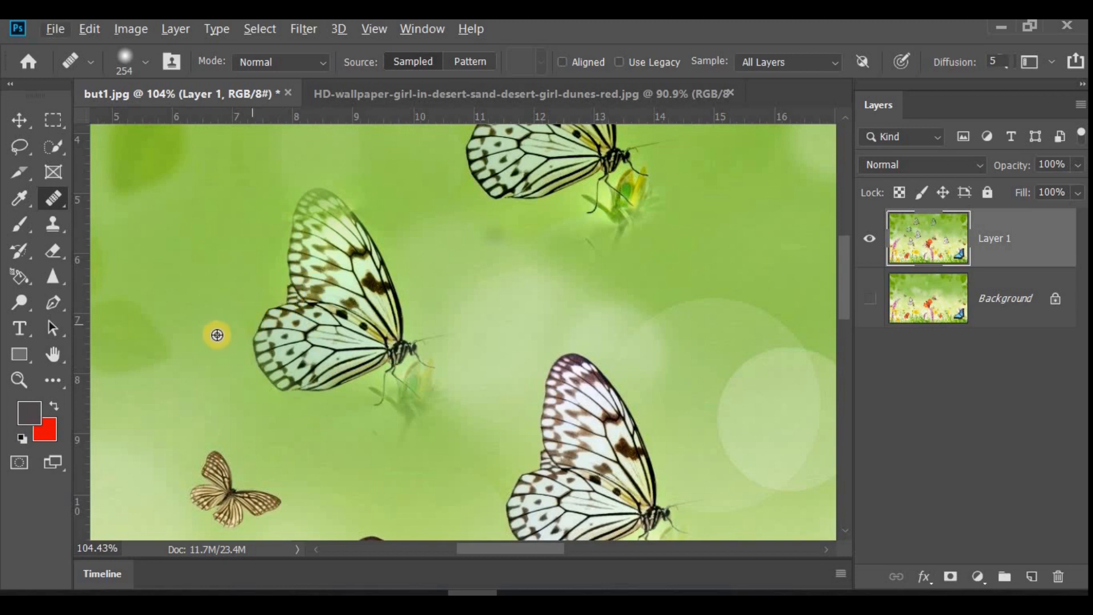
pyautogui.scroll(-4, 214, 335)
pyautogui.scroll(-2, 211, 337)
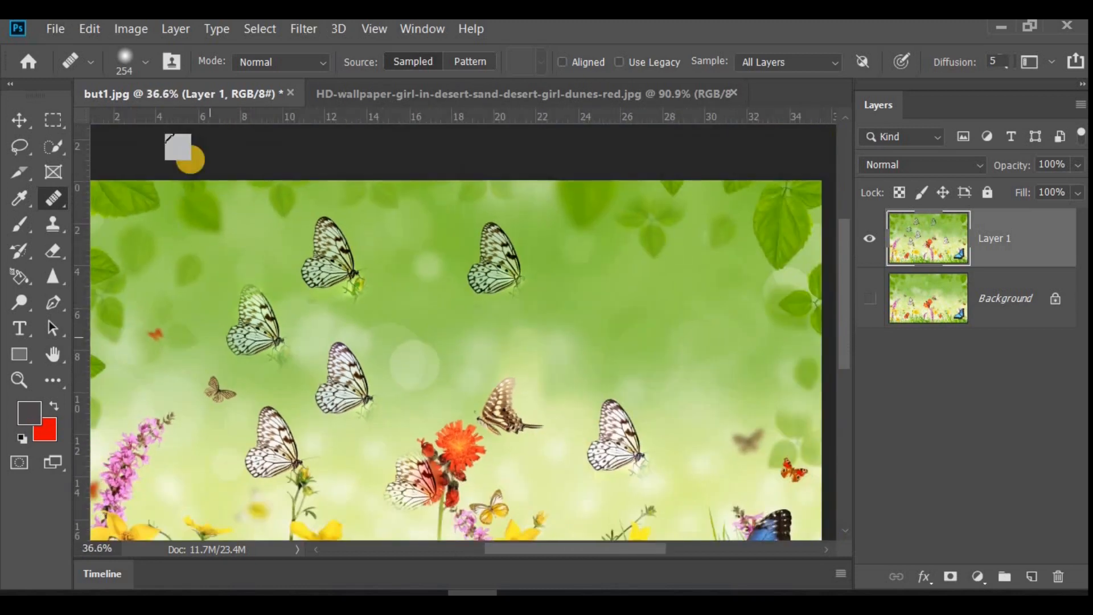
# Step: Set the brush hardness to 100%, paint a hard-edged butterfly copy in the green background below the upper-right leaves, and check its edges
pyautogui.click(146, 63)
pyautogui.moveTo(59, 165); pyautogui.dragTo(230, 165)
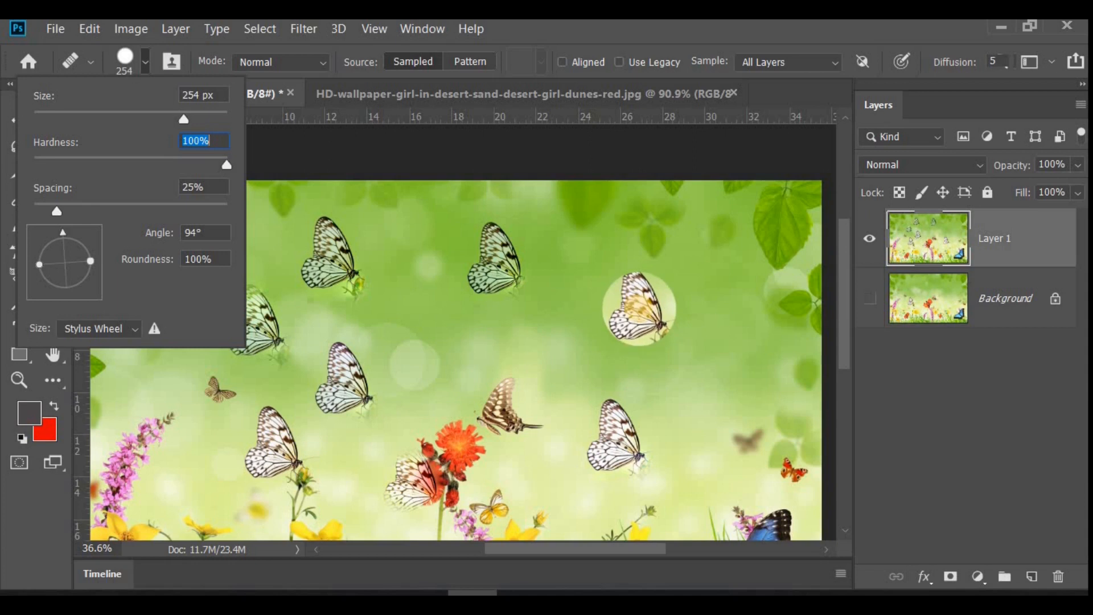
pyautogui.click(639, 309)
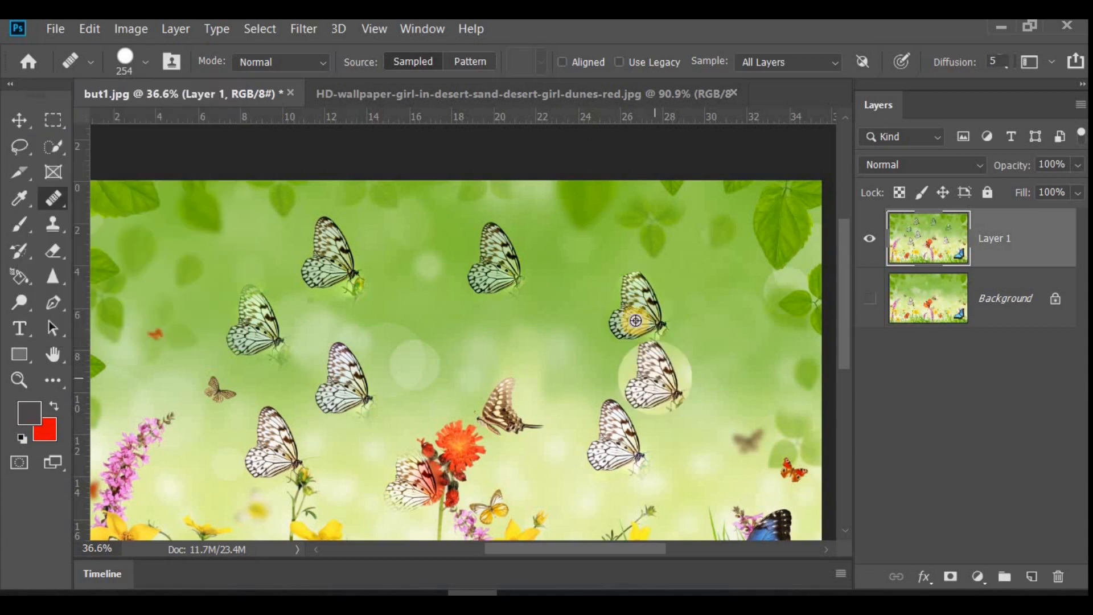
pyautogui.scroll(3, 661, 262)
pyautogui.scroll(2, 661, 262)
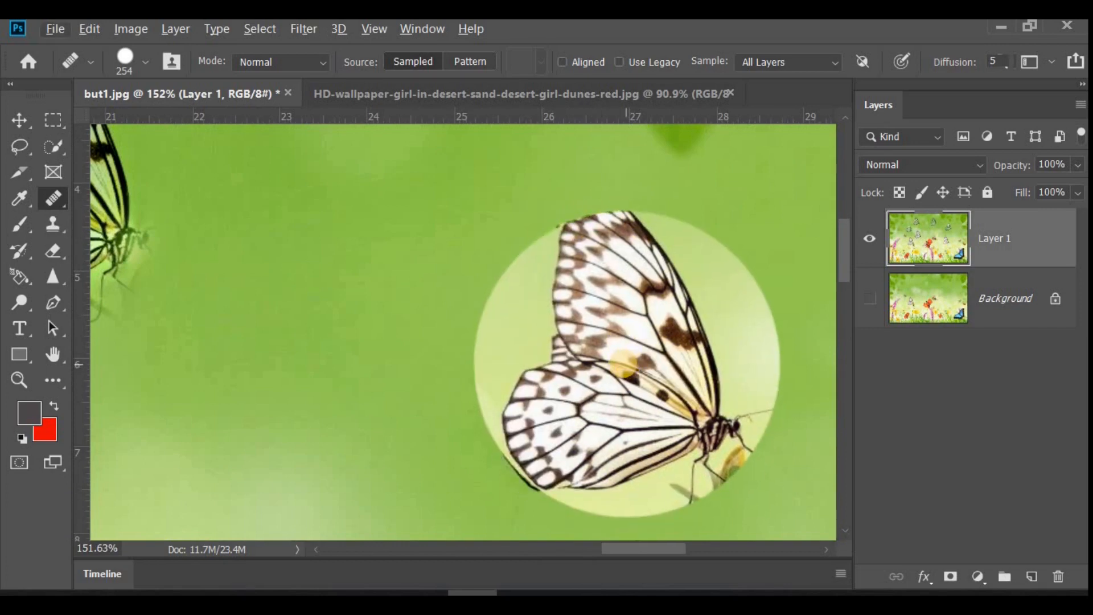
pyautogui.click(622, 364)
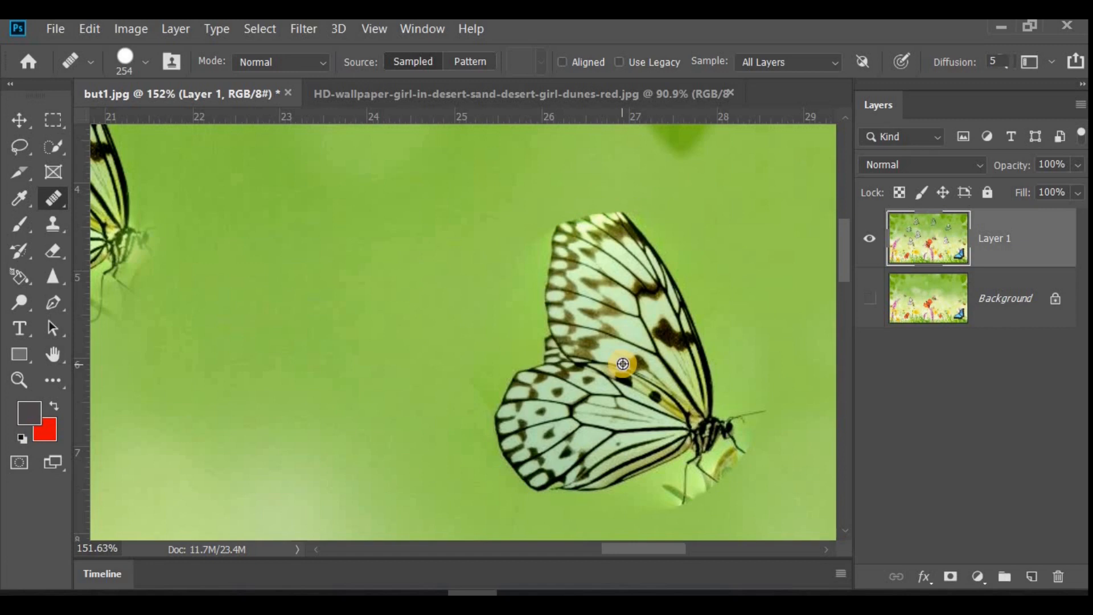
pyautogui.keyDown('alt'); pyautogui.click(568, 231); pyautogui.keyUp('alt')
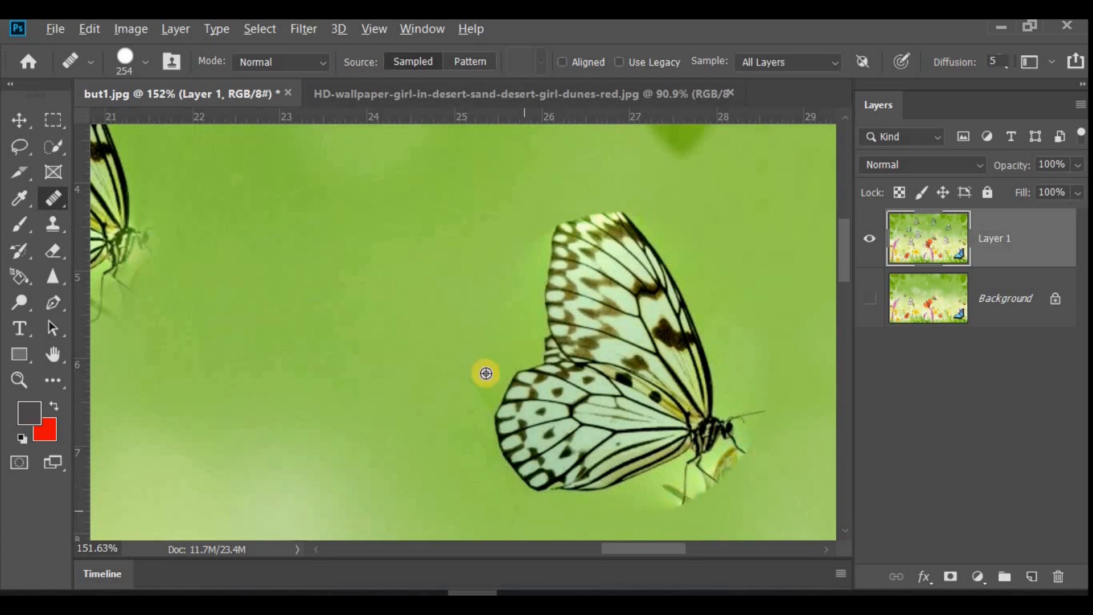
# Step: Inspect the hard-edged butterfly copy up close around its head, antenna and legs, and compare it within the whole image
pyautogui.scroll(5, 747, 466)
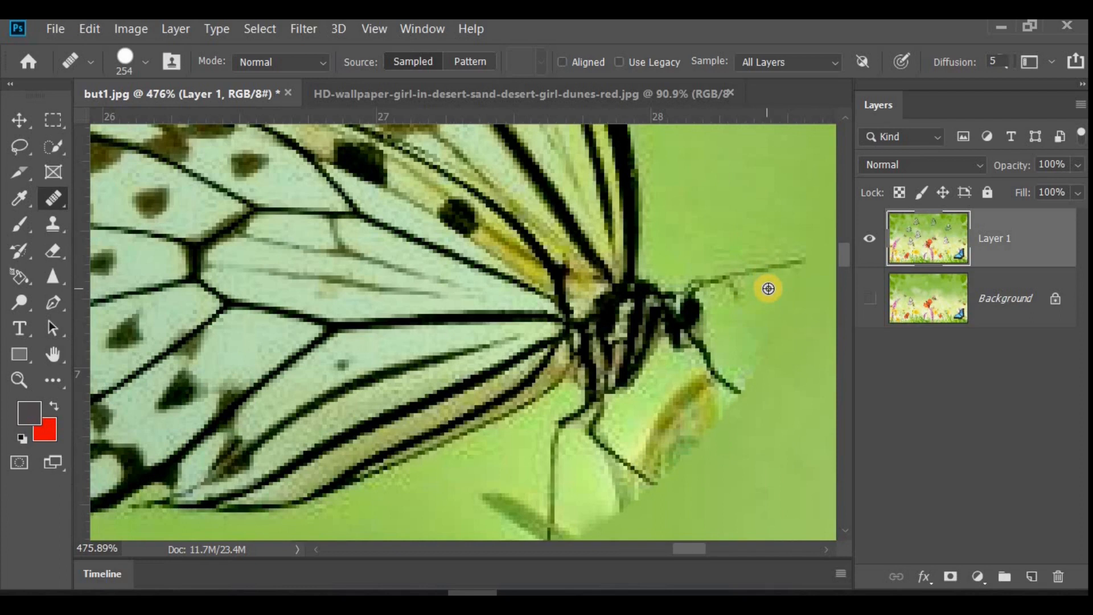
pyautogui.scroll(-5, 768, 289)
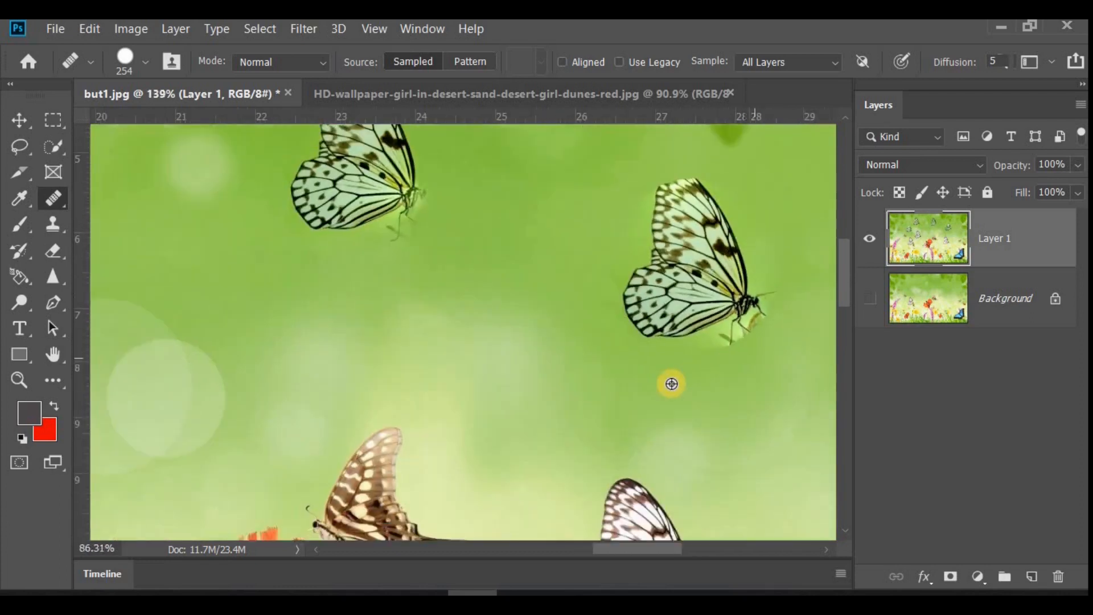
pyautogui.scroll(-7, 638, 384)
pyautogui.scroll(1, 517, 303)
pyautogui.scroll(1, 518, 303)
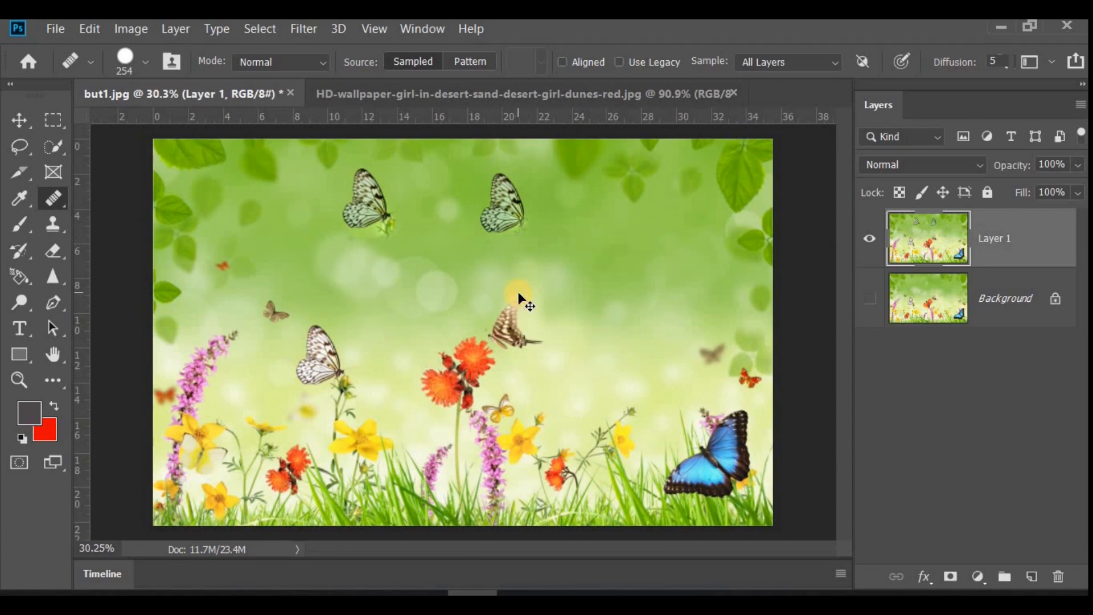
# Step: Paint a trial butterfly copy with the round 100% hardness brush above the original white butterfly and undo it
pyautogui.click(145, 66)
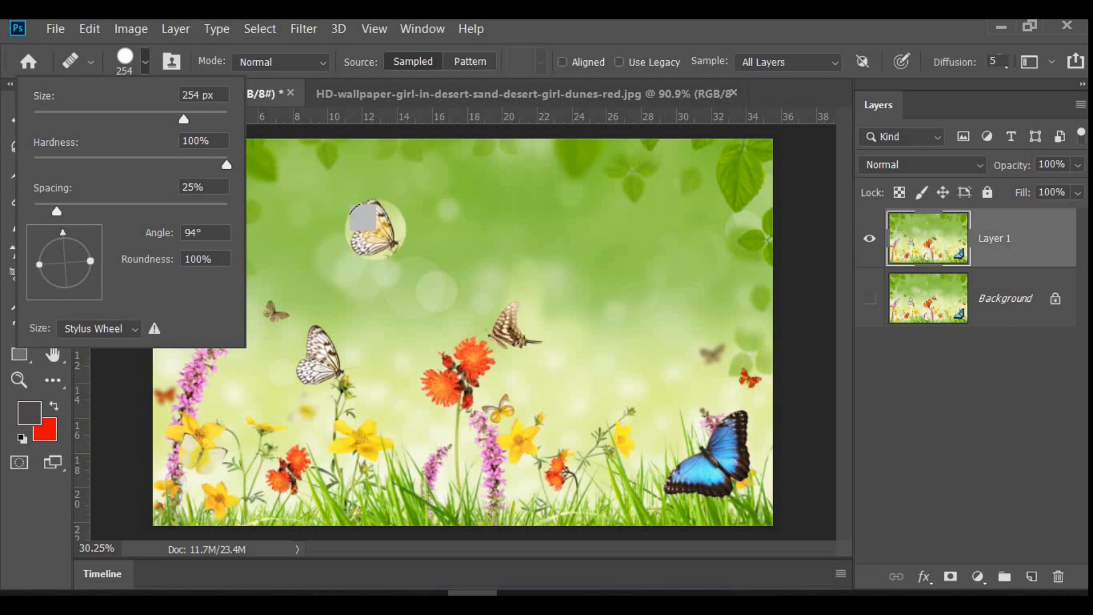
pyautogui.scroll(2, 376, 248)
pyautogui.scroll(1, 377, 248)
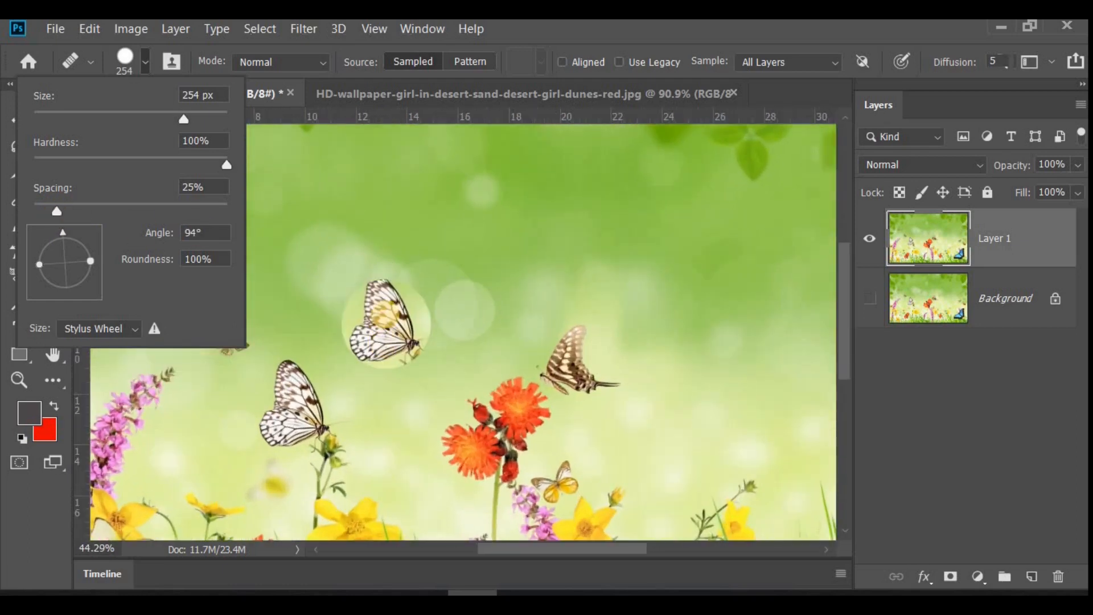
pyautogui.click(387, 296)
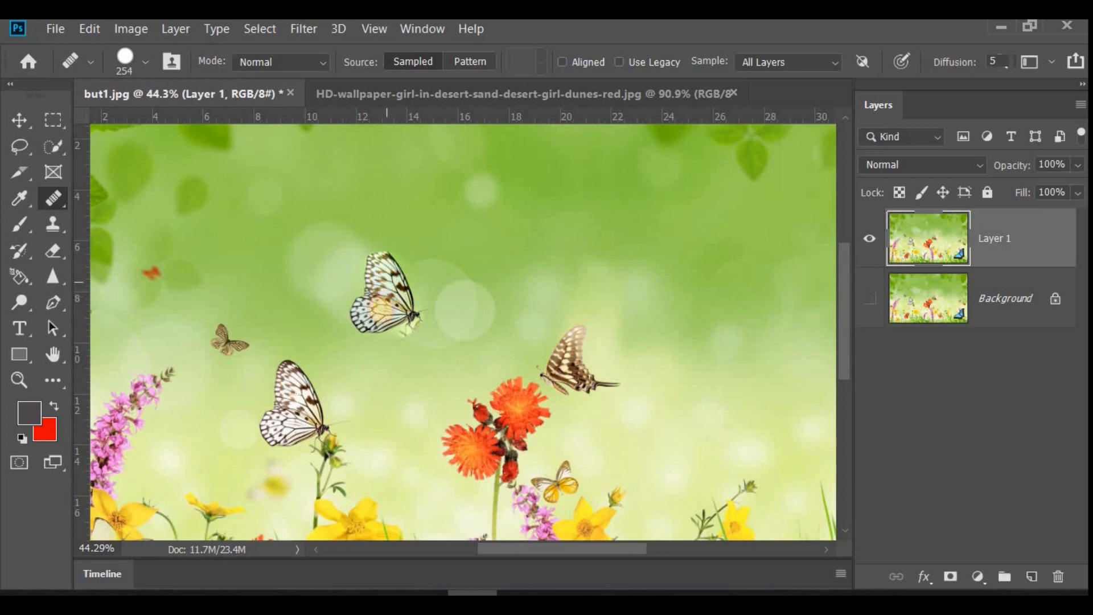
pyautogui.click(391, 320)
pyautogui.hotkey('ctrl', 'z')
pyautogui.hotkey('ctrl', 'z')
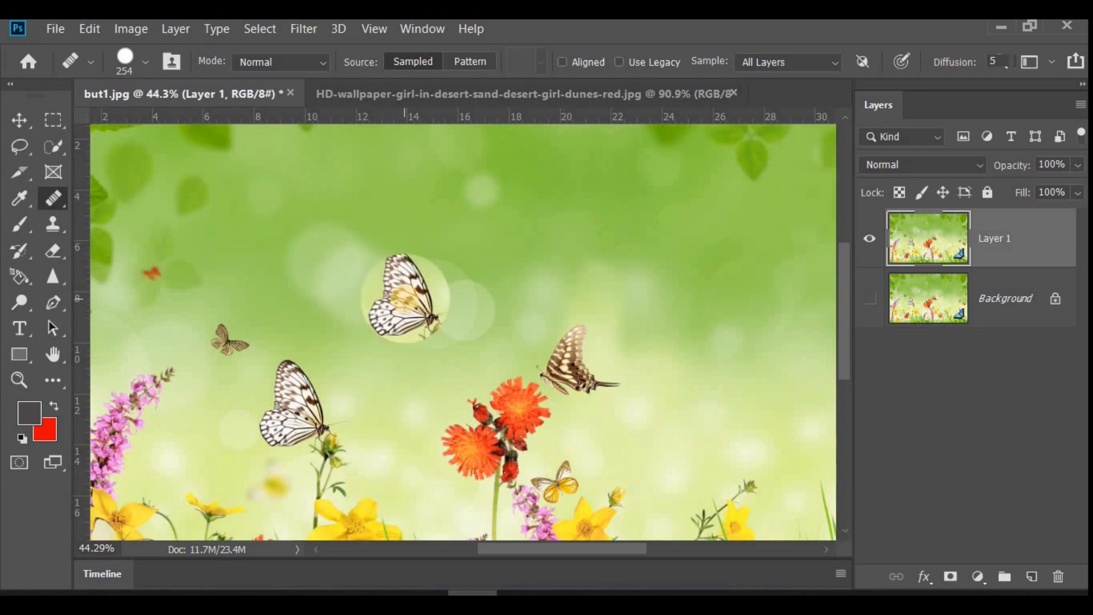
# Step: Set the brush hardness to 52% and shape the tip into an ellipse with 59% roundness at a 32° angle
pyautogui.click(148, 64)
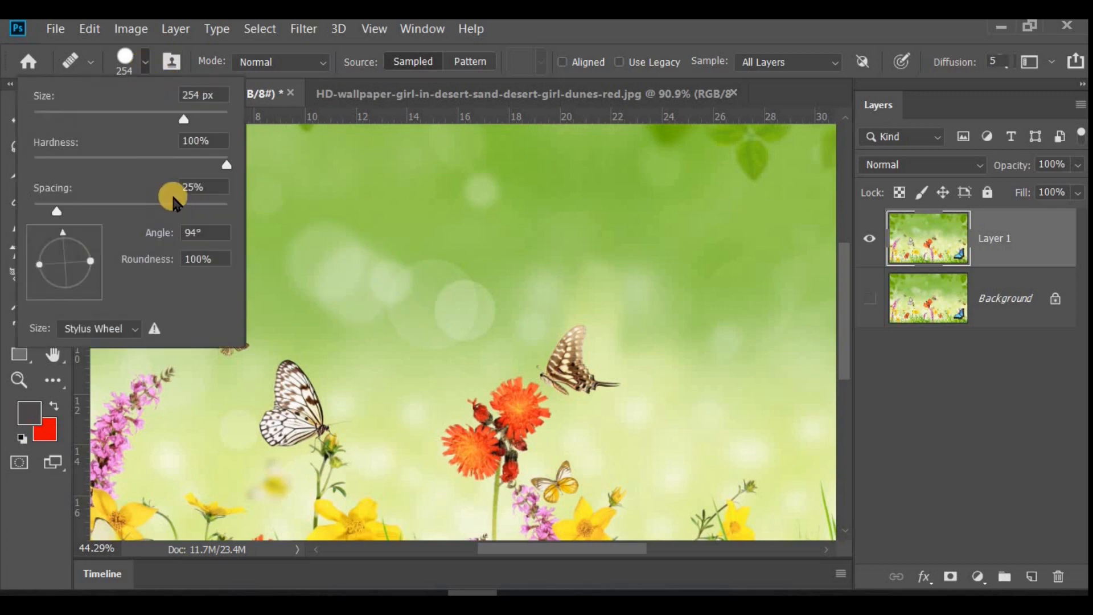
pyautogui.moveTo(168, 158); pyautogui.dragTo(130, 160)
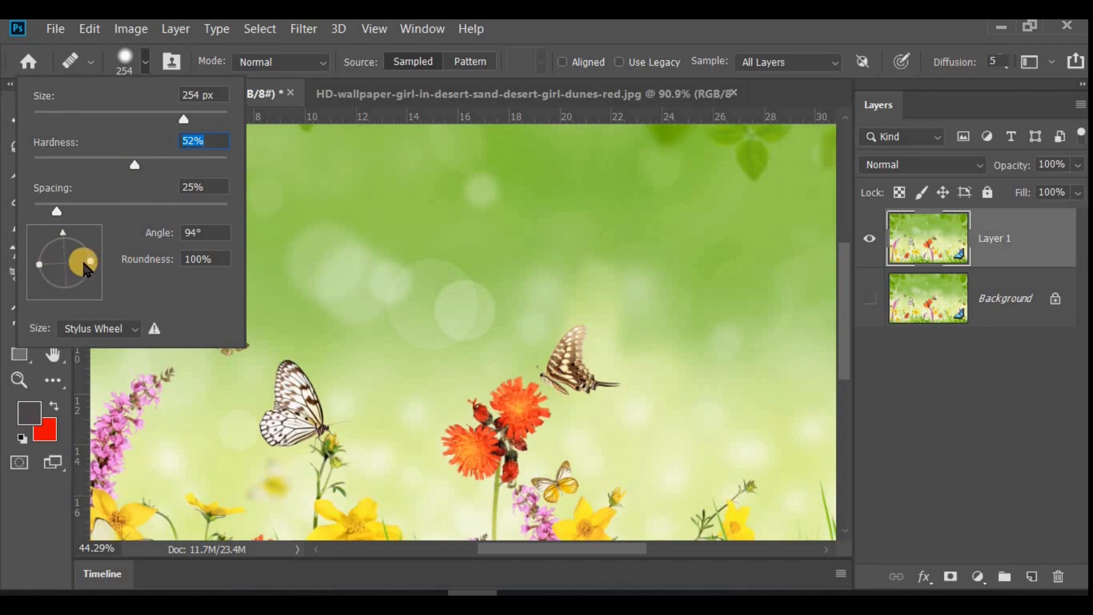
pyautogui.moveTo(93, 263); pyautogui.dragTo(74, 263)
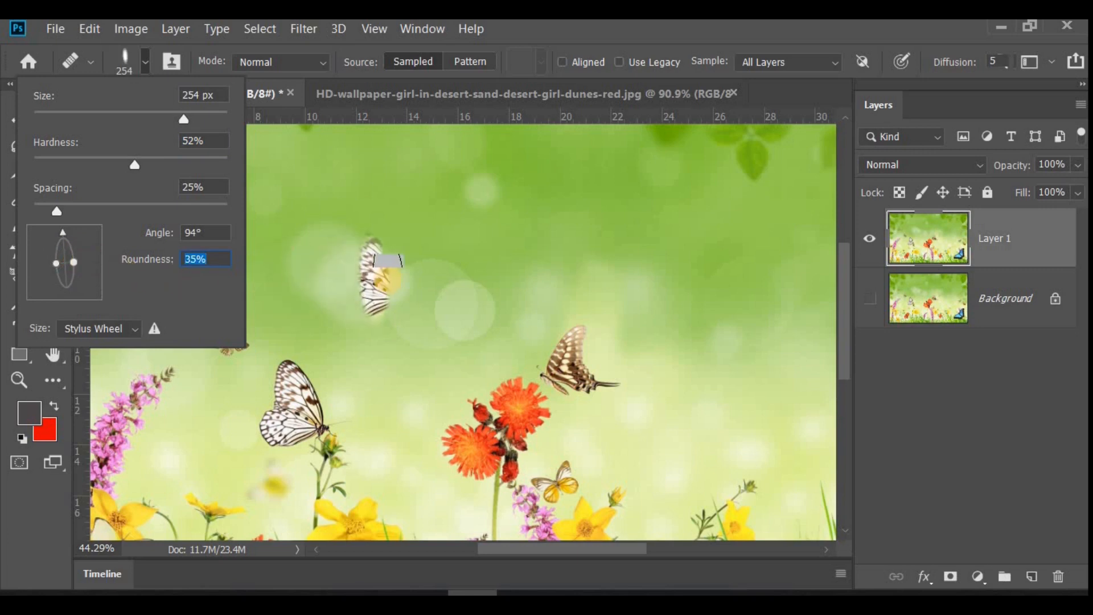
pyautogui.moveTo(76, 261)
pyautogui.mouseDown()
pyautogui.moveTo(83, 247)
pyautogui.moveTo(79, 279)
pyautogui.moveTo(60, 245)
pyautogui.moveTo(73, 275)
pyautogui.mouseUp()
# Step: Paint trial butterfly copies with the tilted elliptical brush above the original white butterfly and undo them
pyautogui.click(381, 275)
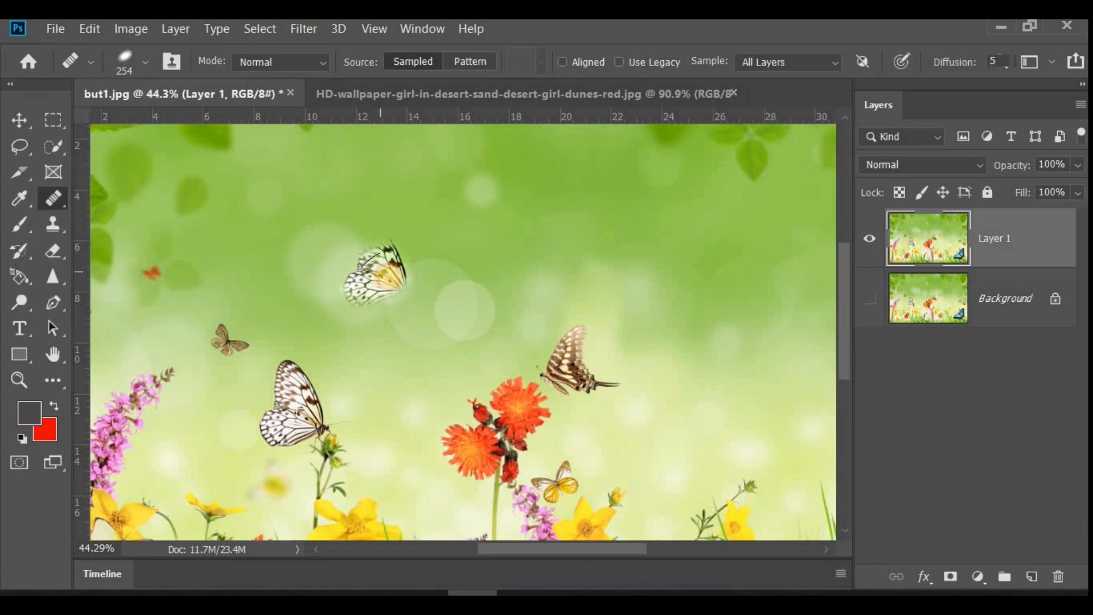
pyautogui.moveTo(381, 282)
pyautogui.mouseDown()
pyautogui.moveTo(368, 250)
pyautogui.moveTo(408, 313)
pyautogui.mouseUp()
pyautogui.hotkey('ctrl', 'z')
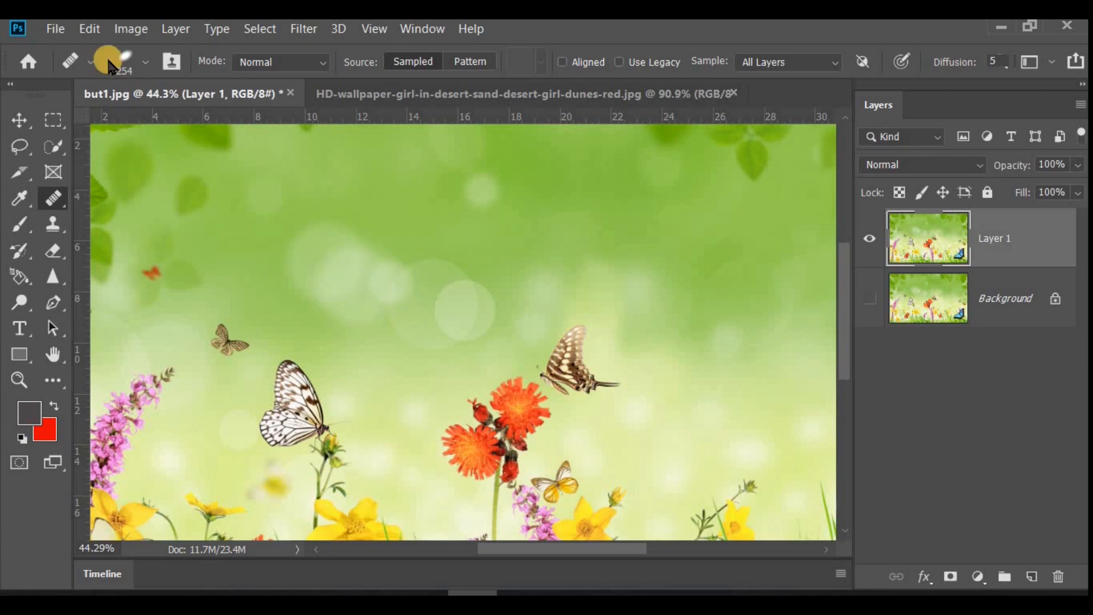
pyautogui.click(149, 62)
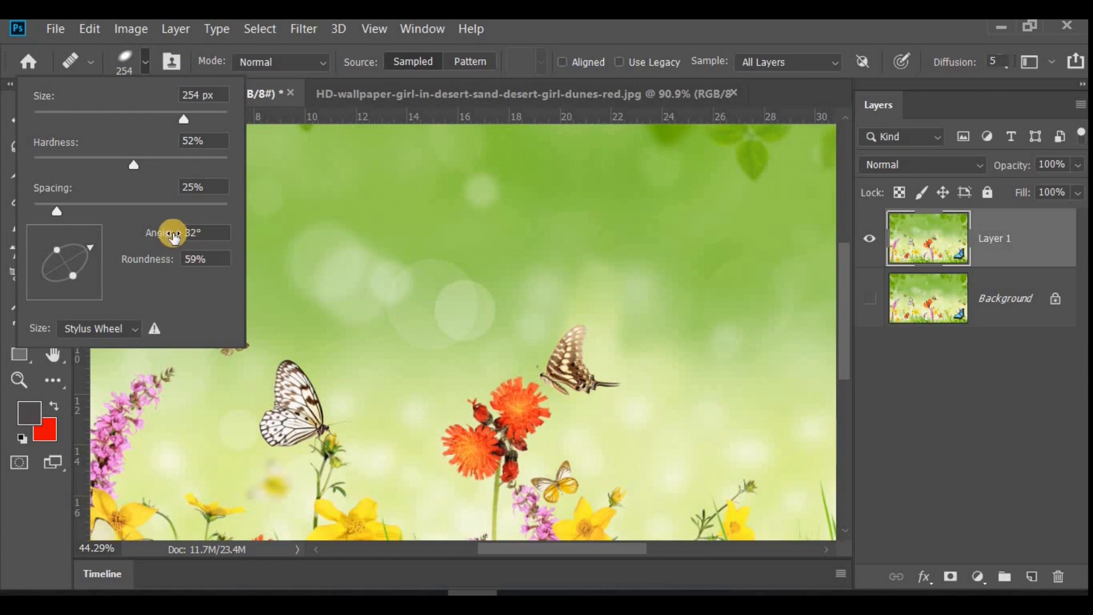
pyautogui.moveTo(295, 229); pyautogui.dragTo(356, 262)
pyautogui.click(401, 280)
pyautogui.hotkey('ctrl', 'z')
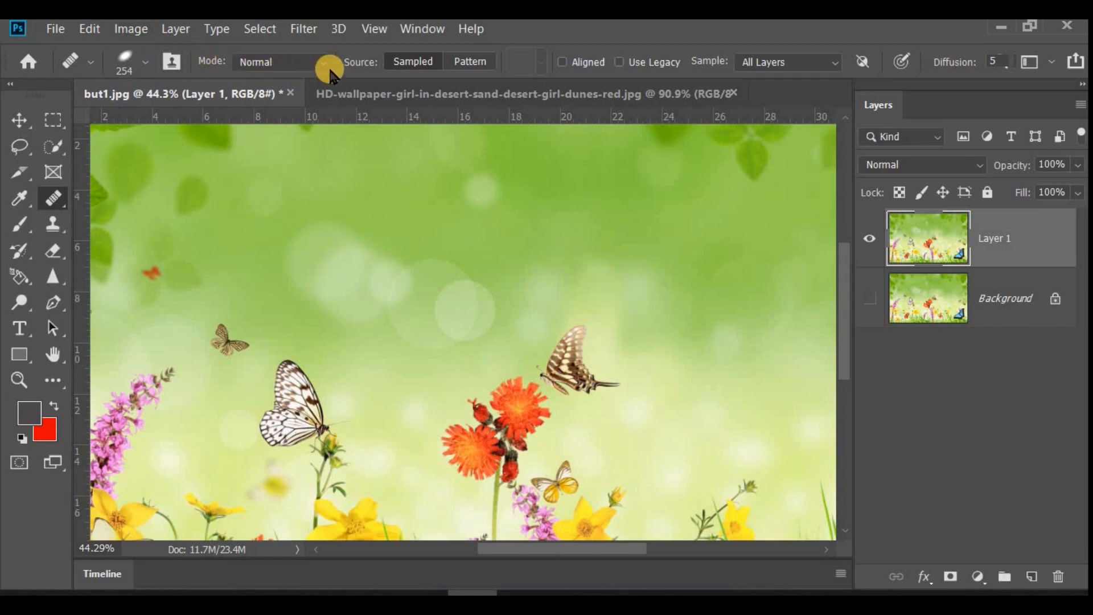
# Step: Restore the brush roundness to 100% for a circular tip
pyautogui.scroll(-2, 285, 271)
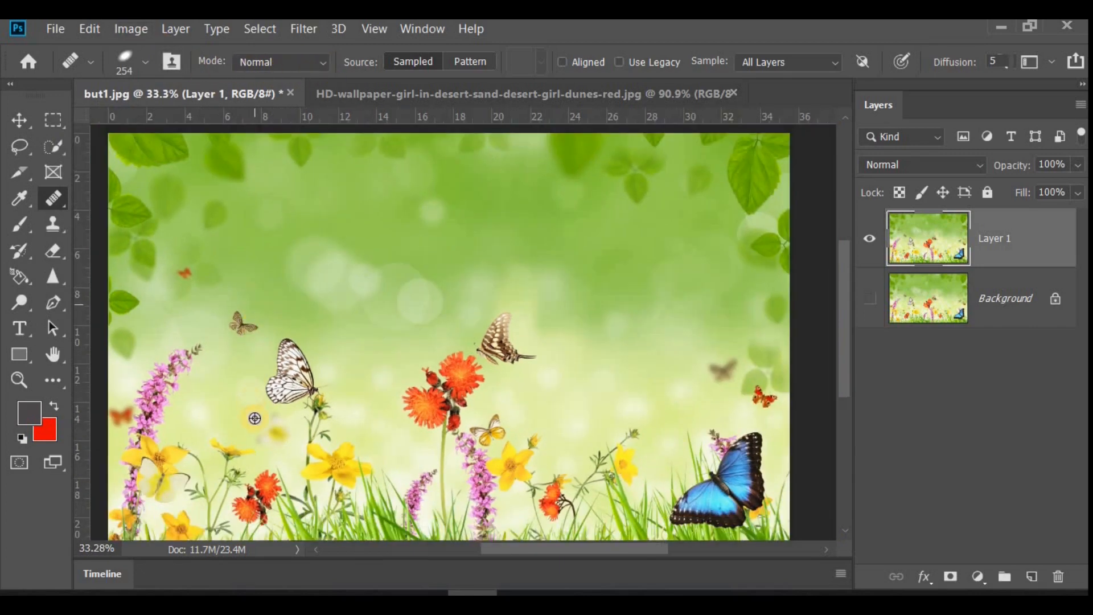
pyautogui.scroll(-1, 254, 419)
pyautogui.scroll(1, 387, 299)
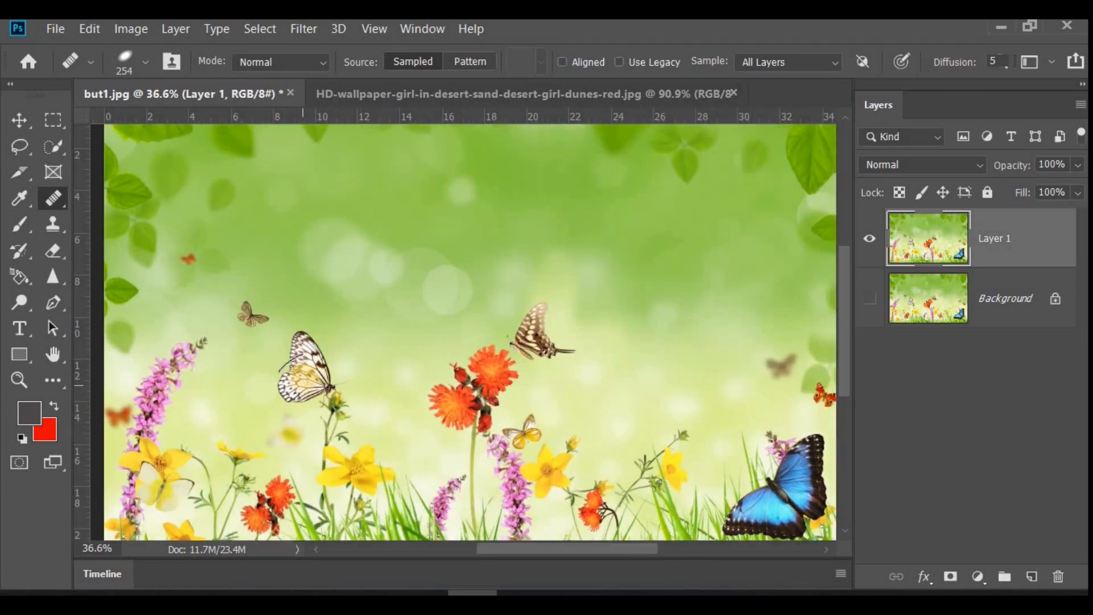
pyautogui.click(145, 63)
pyautogui.moveTo(82, 288); pyautogui.dragTo(85, 289)
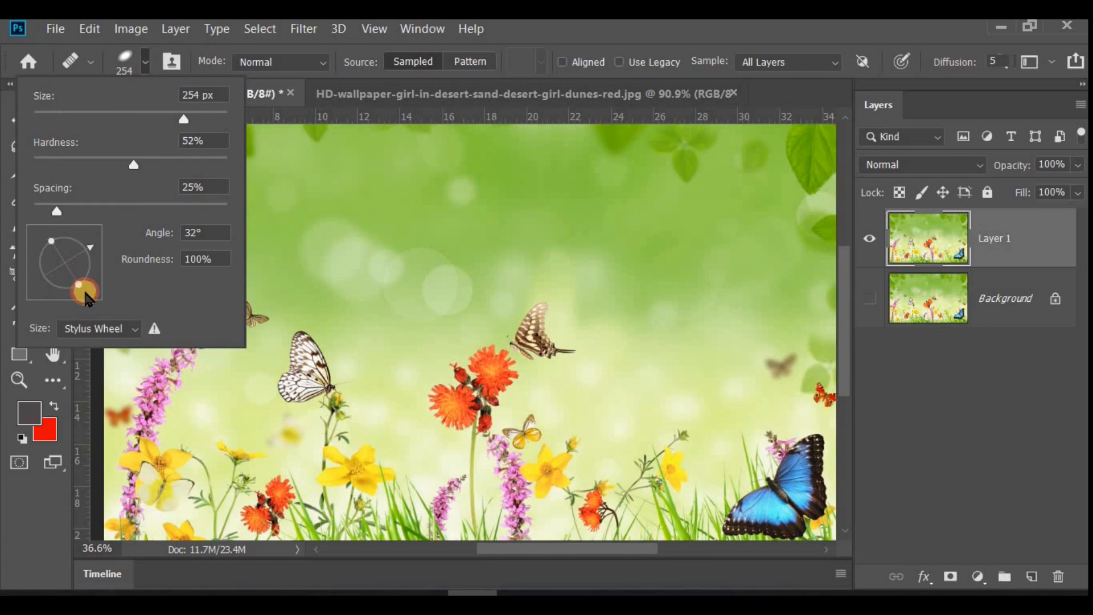
pyautogui.click(338, 257)
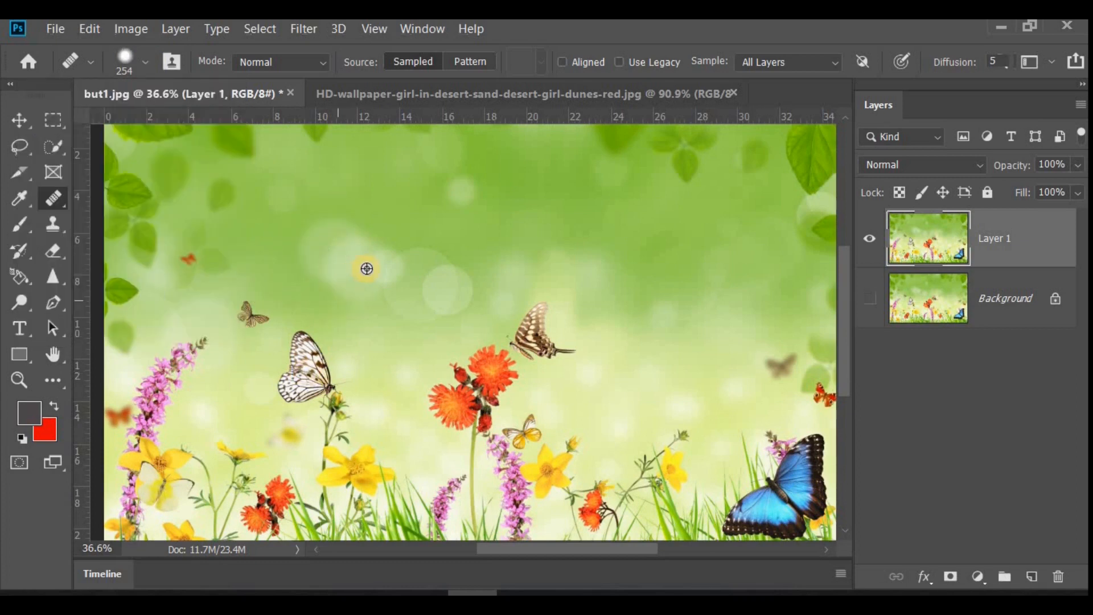
# Step: Sample the original white butterfly's wing, paint a copy with the round brush in the background circles, and undo it
pyautogui.scroll(3, 367, 268)
pyautogui.click(289, 407)
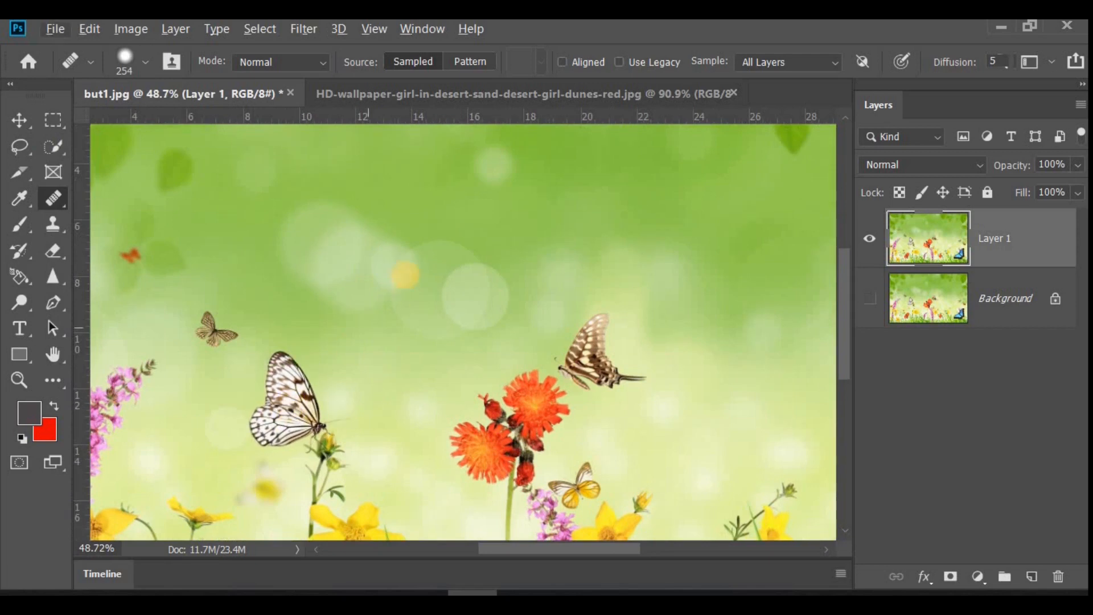
pyautogui.click(406, 275)
pyautogui.hotkey('ctrl', 'z')
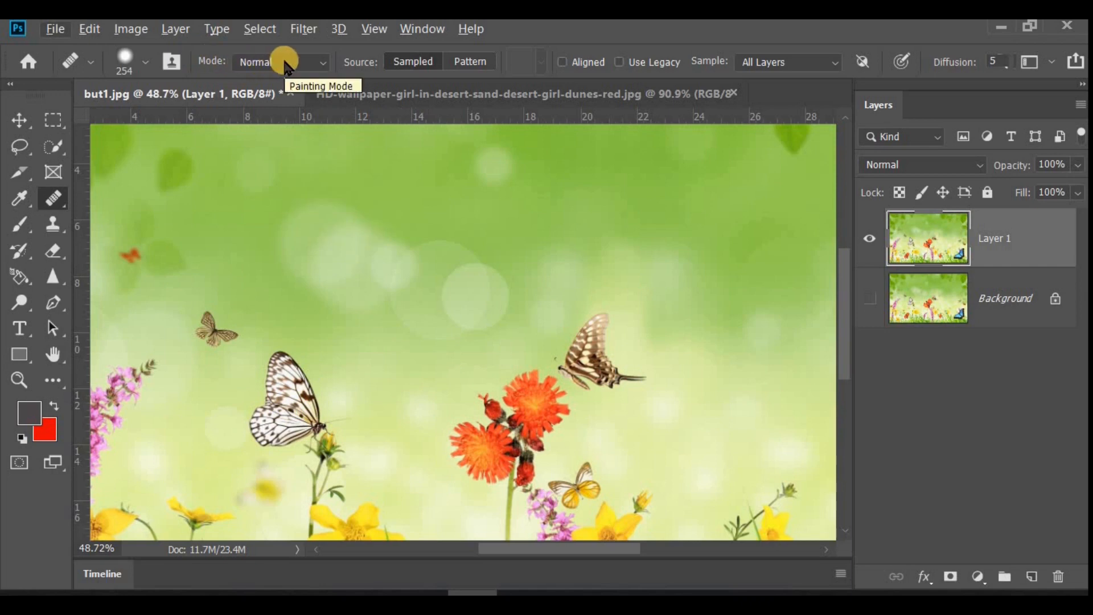
# Step: Review the painting modes, keep Normal, paint a butterfly copy between the original and the image's upper edge, and undo it
pyautogui.click(285, 65)
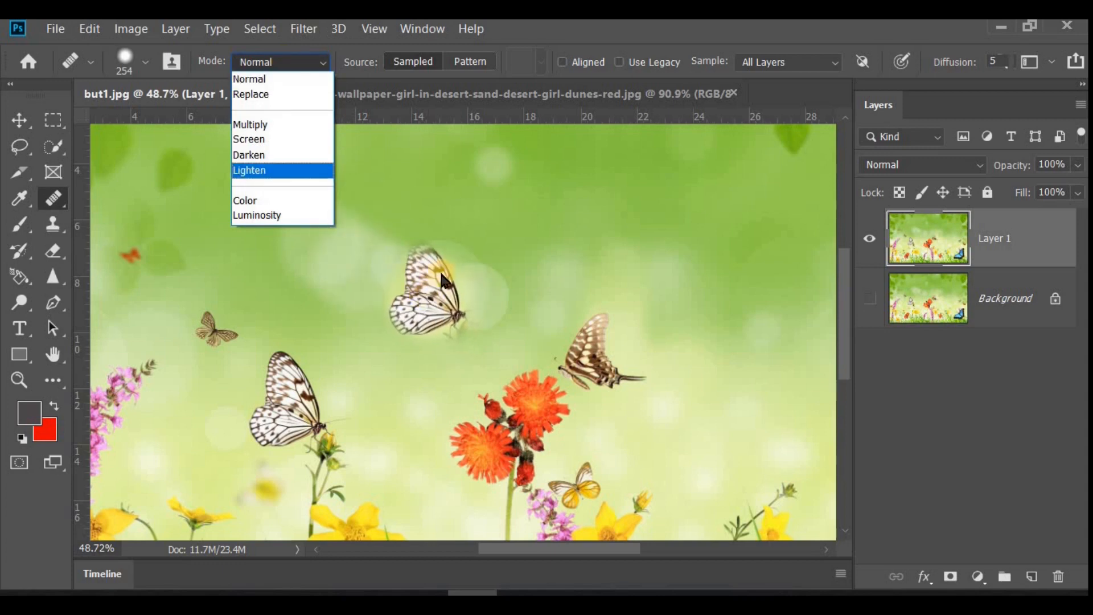
pyautogui.click(447, 252)
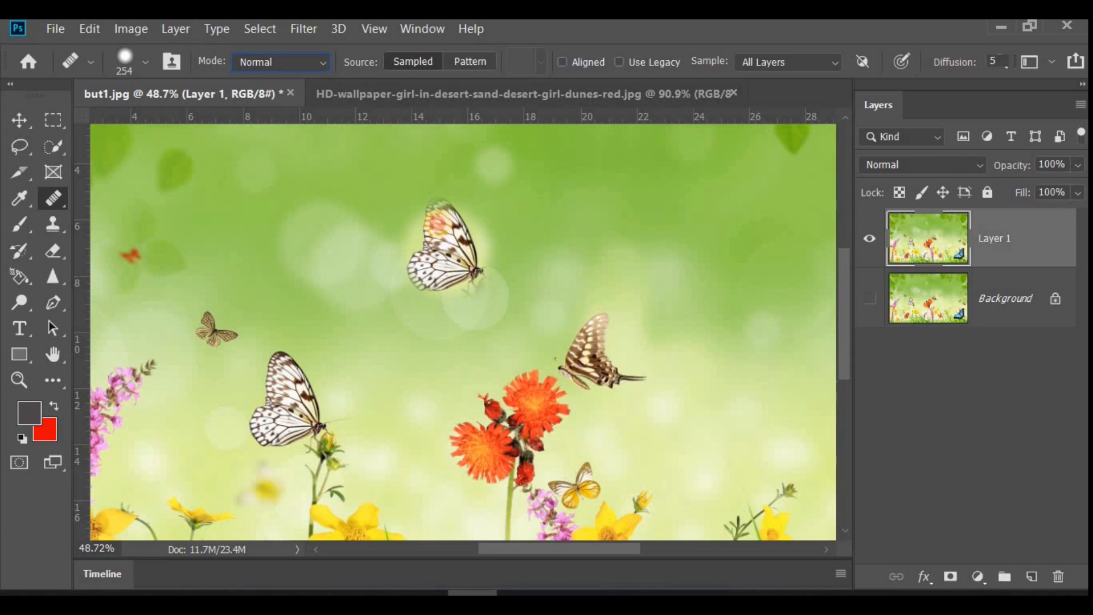
pyautogui.click(408, 274)
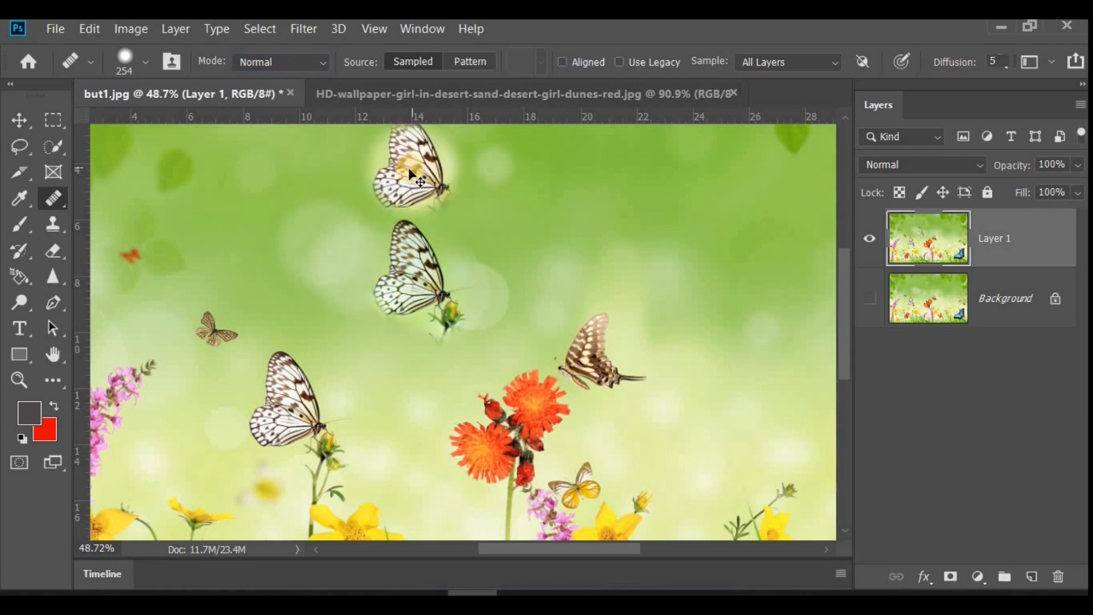
pyautogui.hotkey('ctrl', 'z')
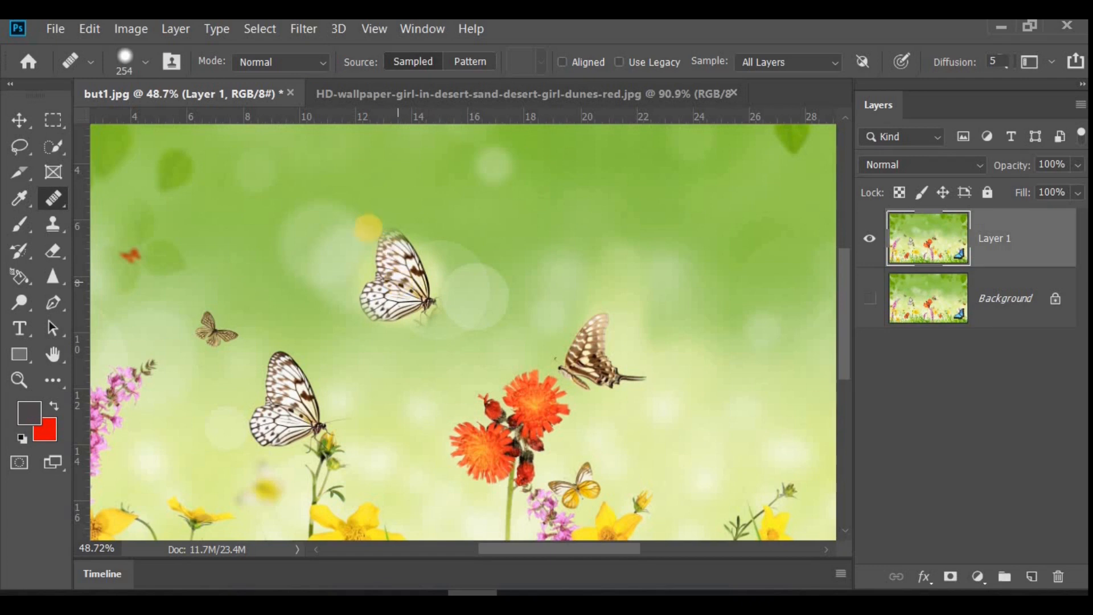
# Step: Change the Healing Brush mode to Replace and resample the original white butterfly's wing
pyautogui.click(325, 61)
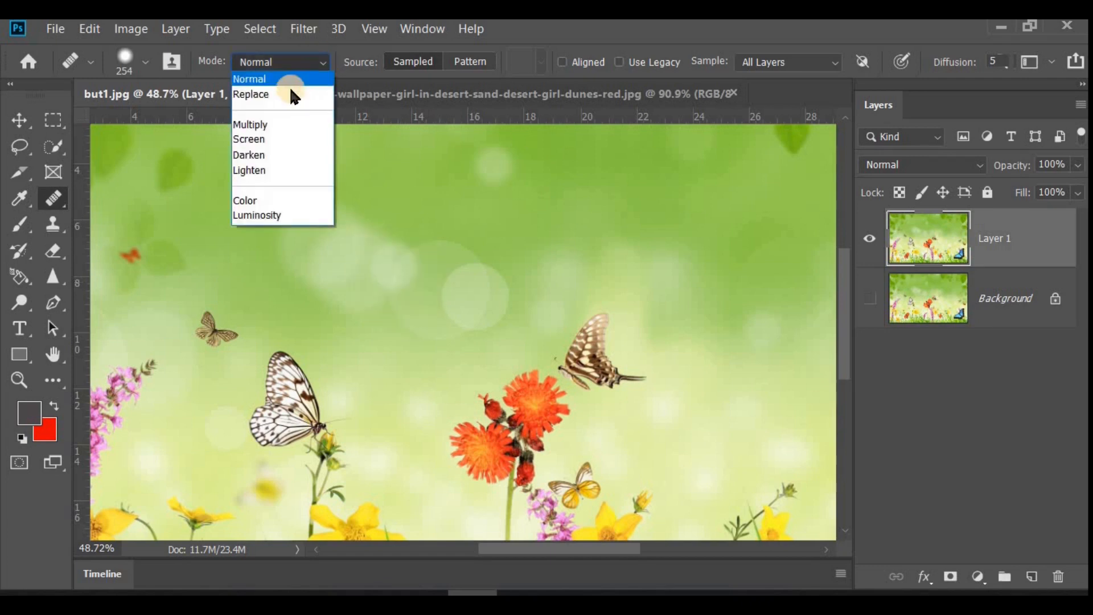
pyautogui.click(285, 95)
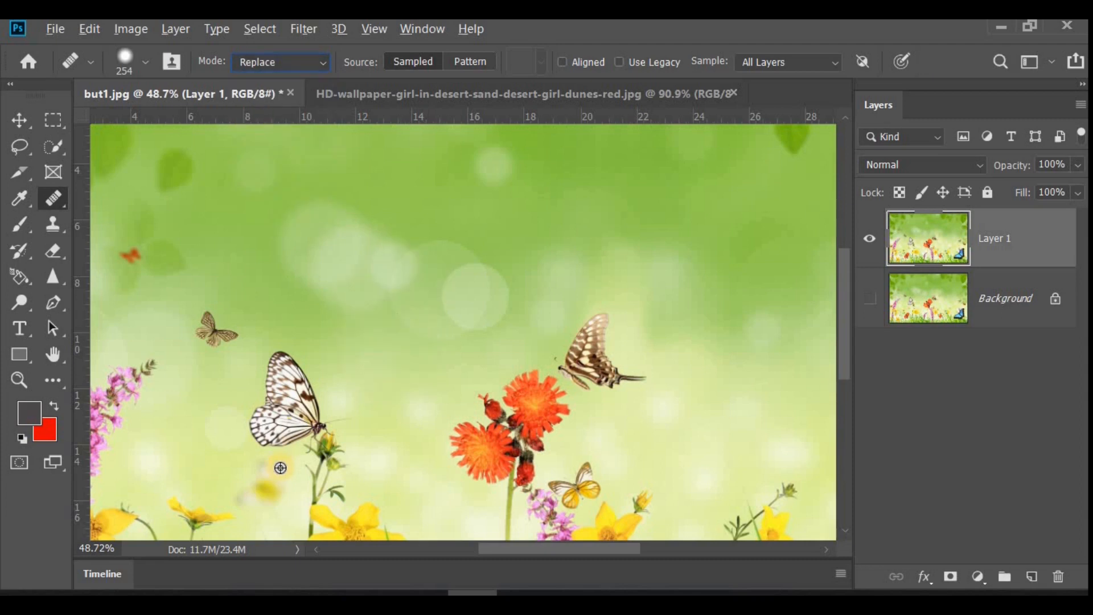
pyautogui.keyDown('alt'); pyautogui.click(288, 406); pyautogui.keyUp('alt')
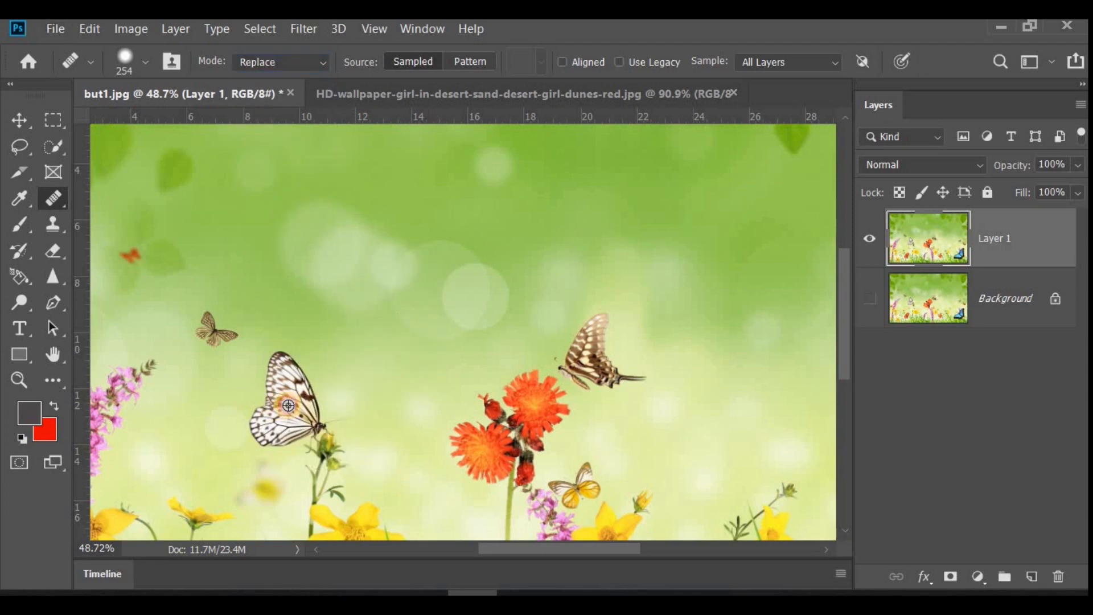
# Step: Paint butterfly copies in Replace mode in the upper-left green background, the upper middle, and to the right of the brown swallowtail
pyautogui.scroll(-1, 309, 520)
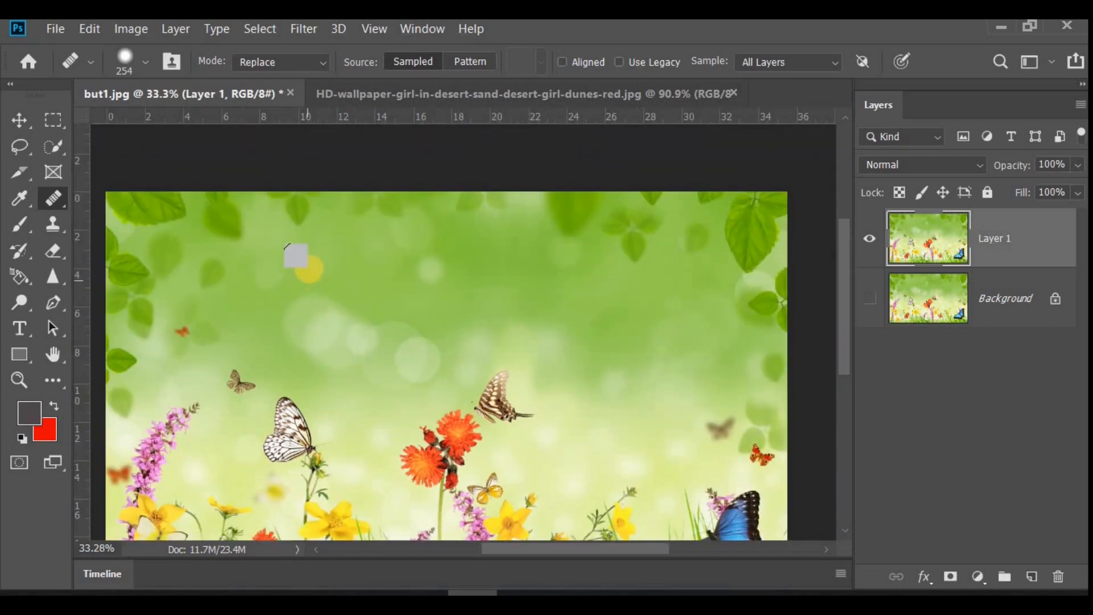
pyautogui.moveTo(287, 238); pyautogui.dragTo(312, 278)
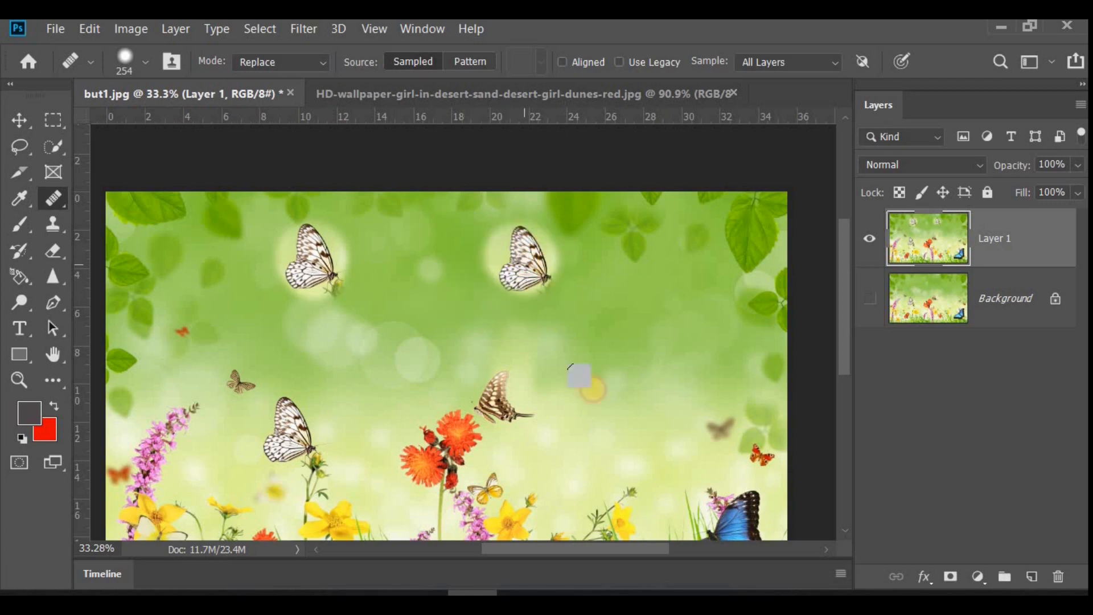
pyautogui.moveTo(609, 407); pyautogui.dragTo(608, 404)
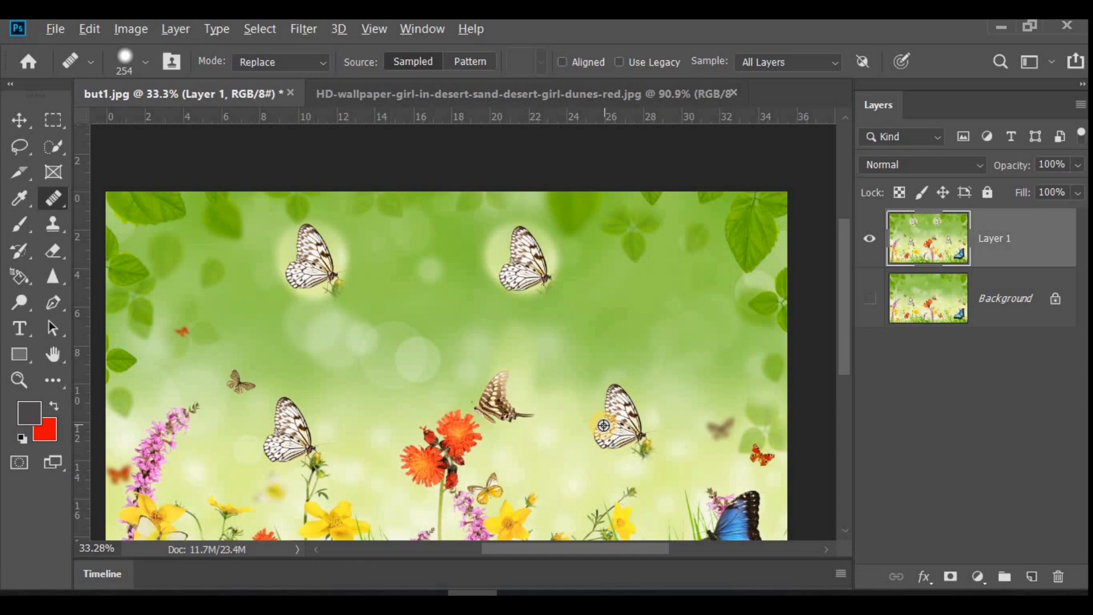
# Step: Switch the Healing Brush mode to Normal and back to Replace, and try a butterfly copy between the two upper copies
pyautogui.click(319, 59)
pyautogui.click(308, 80)
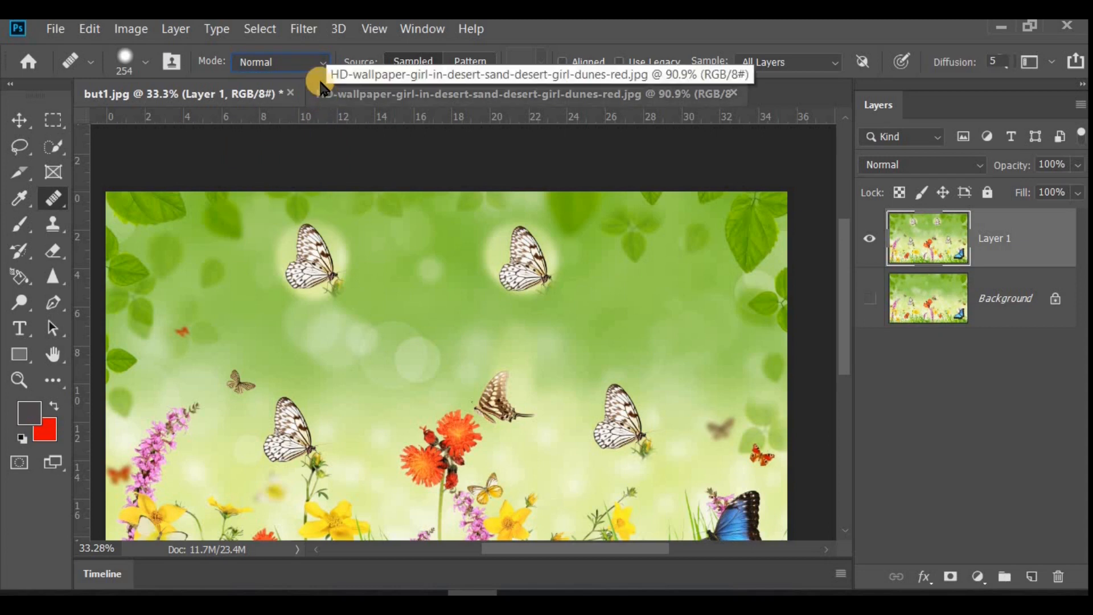
pyautogui.click(319, 60)
pyautogui.click(297, 94)
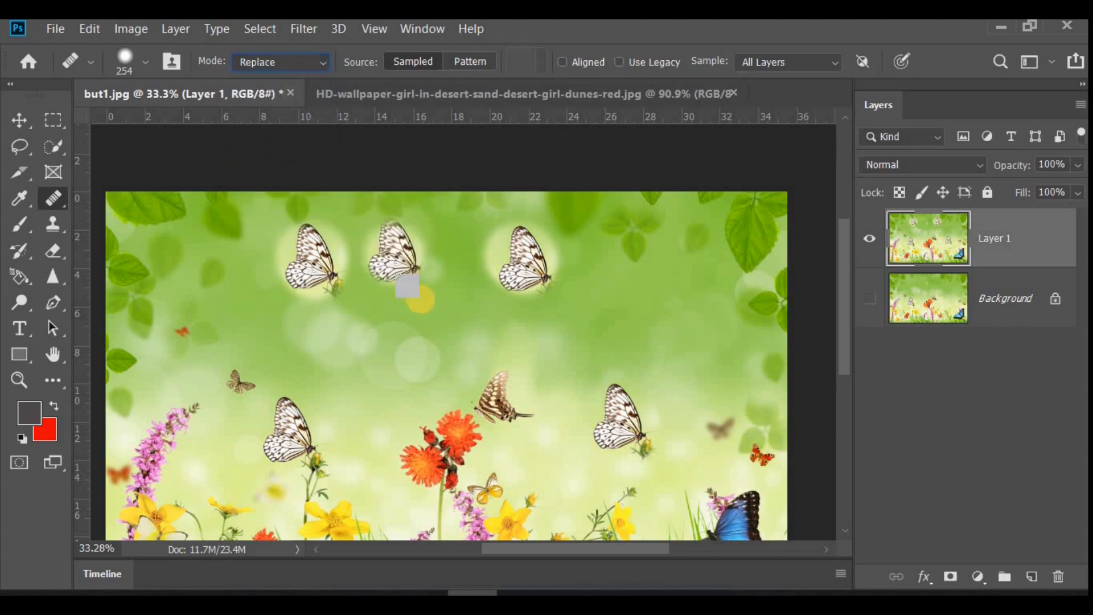
pyautogui.moveTo(412, 289); pyautogui.dragTo(421, 293)
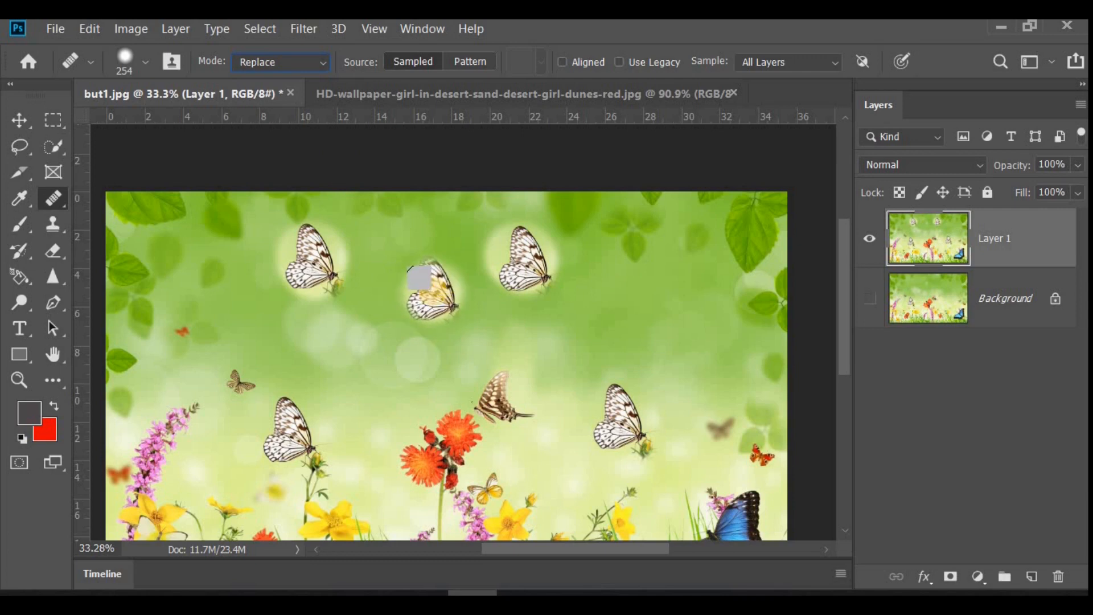
# Step: Change the Healing Brush mode to Multiply and paint a butterfly copy between the two upper copies
pyautogui.click(321, 63)
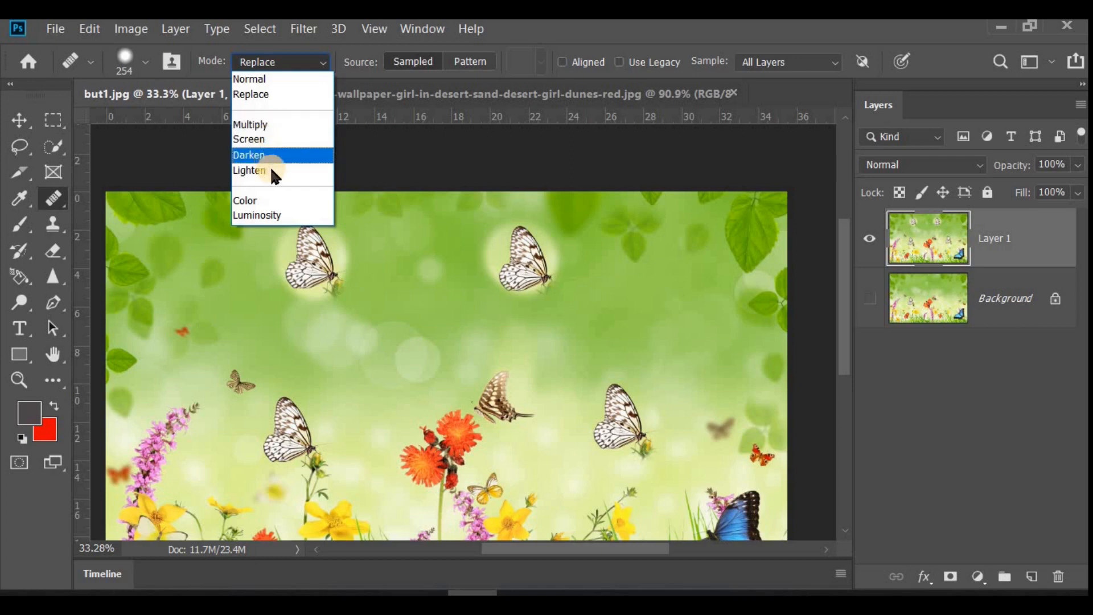
pyautogui.click(265, 126)
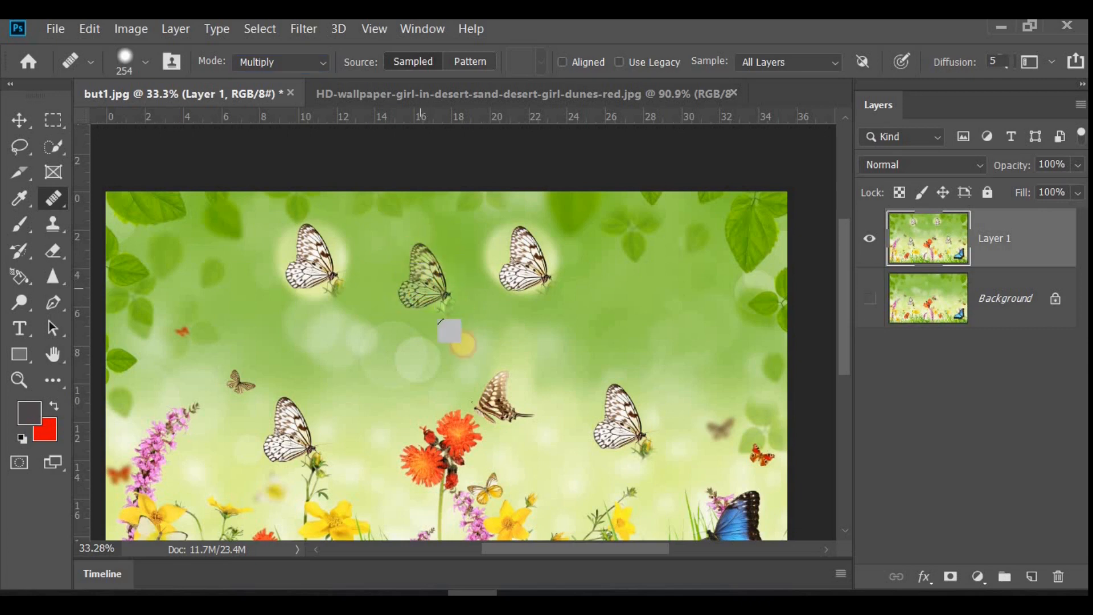
# Step: Change the Healing Brush mode to Screen and paint a butterfly copy in the green background right of the upper copies
pyautogui.click(316, 62)
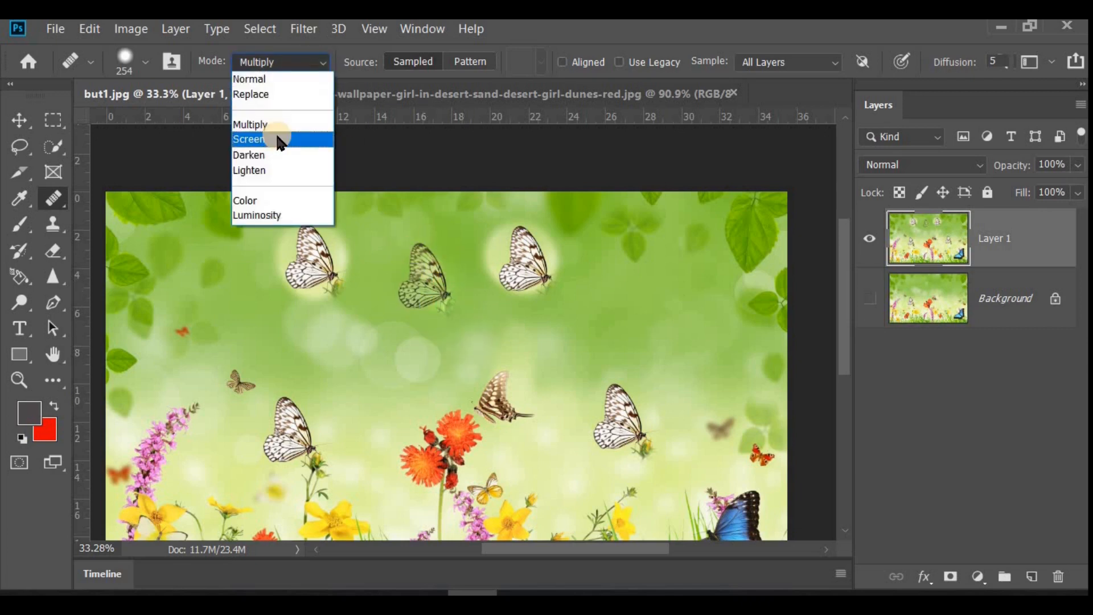
pyautogui.click(281, 139)
pyautogui.moveTo(621, 272); pyautogui.dragTo(629, 288)
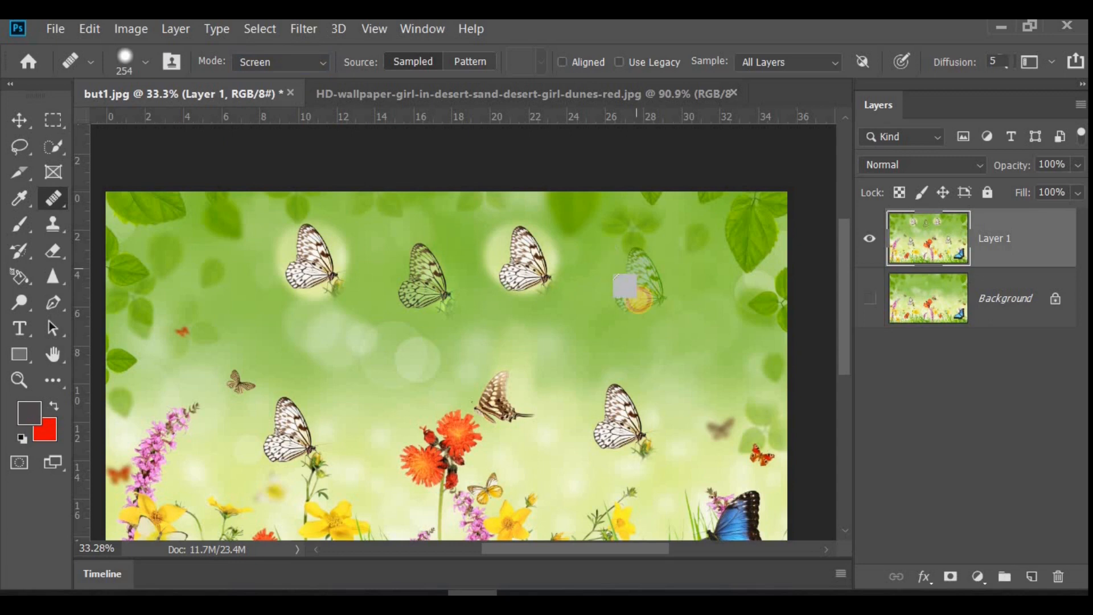
pyautogui.moveTo(411, 263); pyautogui.dragTo(444, 286)
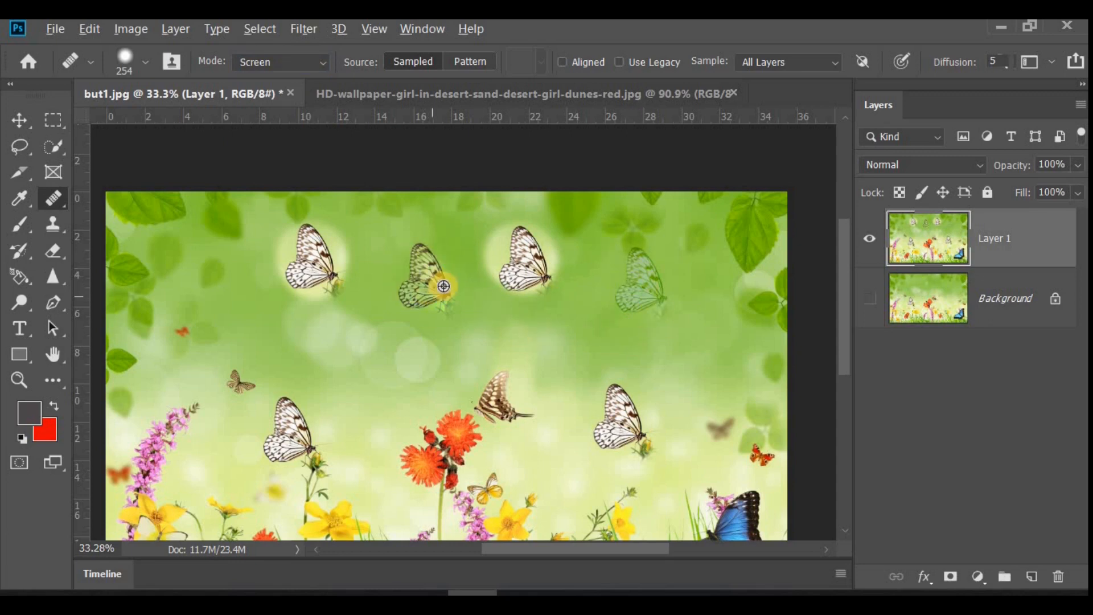
pyautogui.scroll(3, 641, 267)
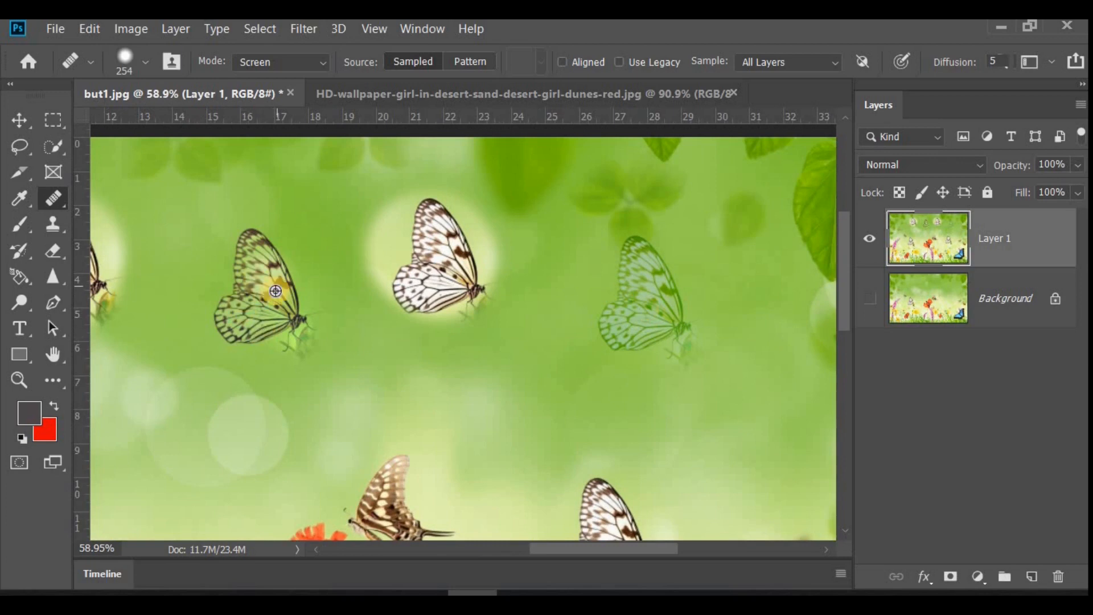
pyautogui.scroll(-4, 552, 223)
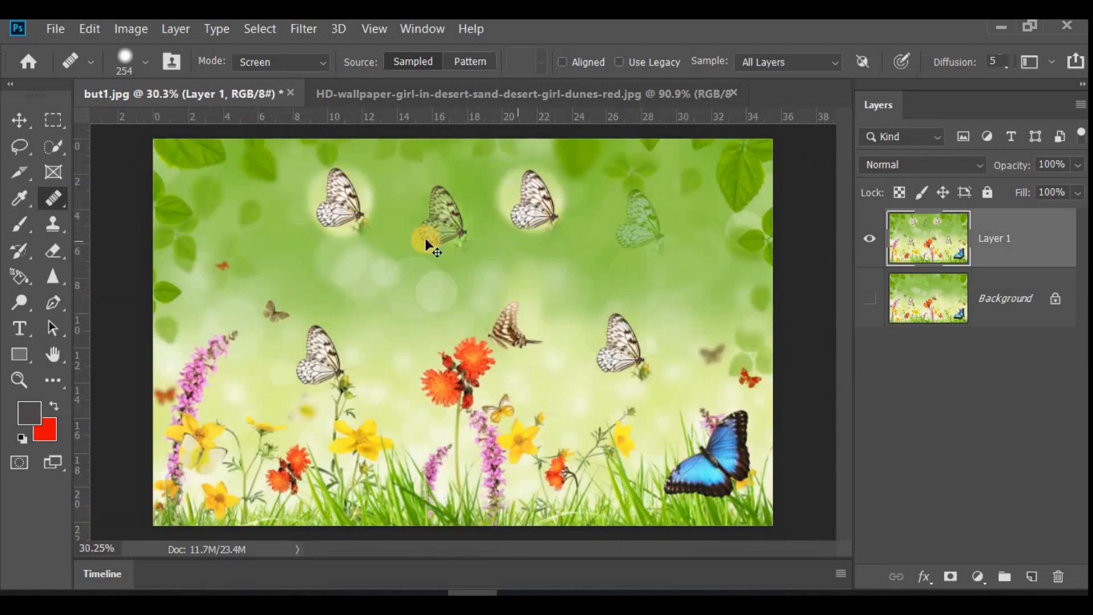
# Step: Set the Healing Brush mode back to Normal and paint a butterfly copy between the two upper copies
pyautogui.click(426, 236)
pyautogui.click(312, 63)
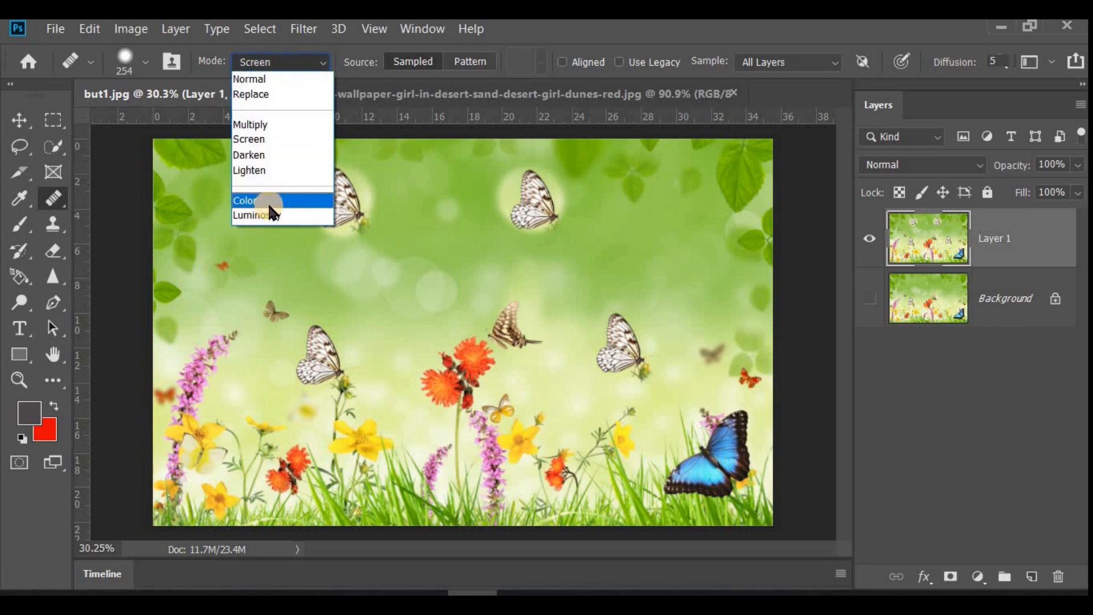
pyautogui.click(271, 86)
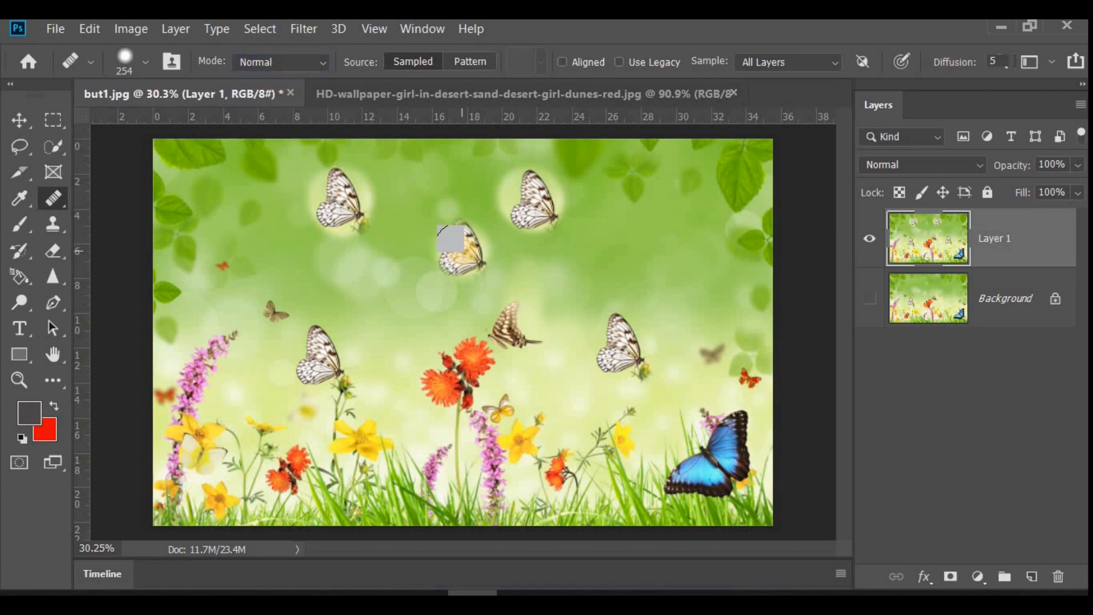
pyautogui.click(462, 227)
# Step: Undo all the painted butterfly copies, back to the original picture
pyautogui.hotkey('ctrl', 'z')
pyautogui.hotkey('ctrl', 'z')
pyautogui.hotkey('ctrl', 'z')
pyautogui.hotkey('ctrl', 'z')
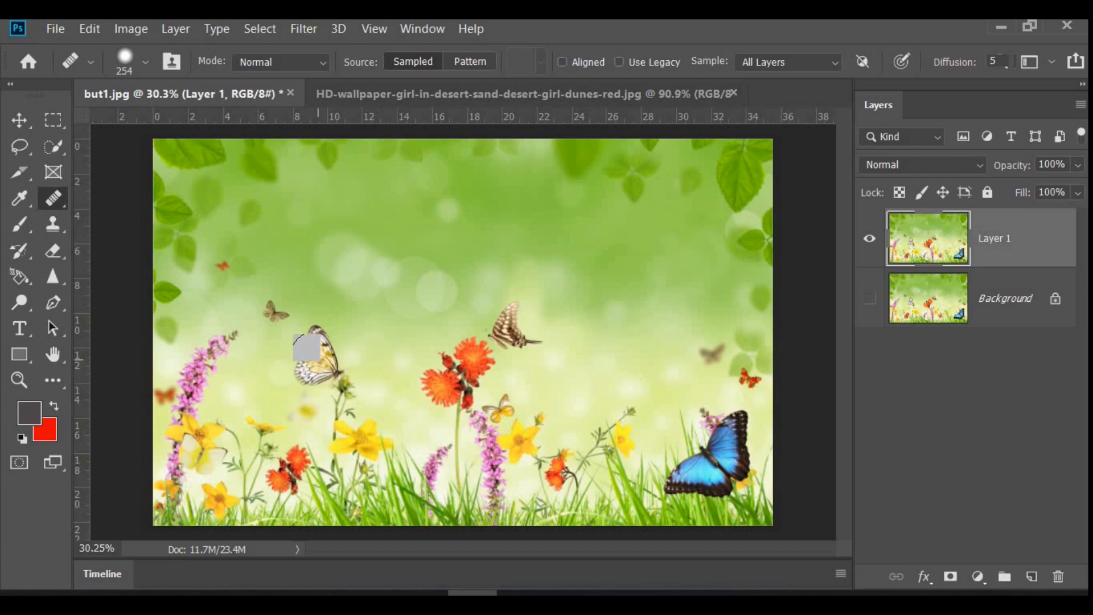
# Step: Sample the original white butterfly's wing, try a copy to its upper right, and undo it
pyautogui.keyDown('alt'); pyautogui.click(321, 359); pyautogui.keyUp('alt')
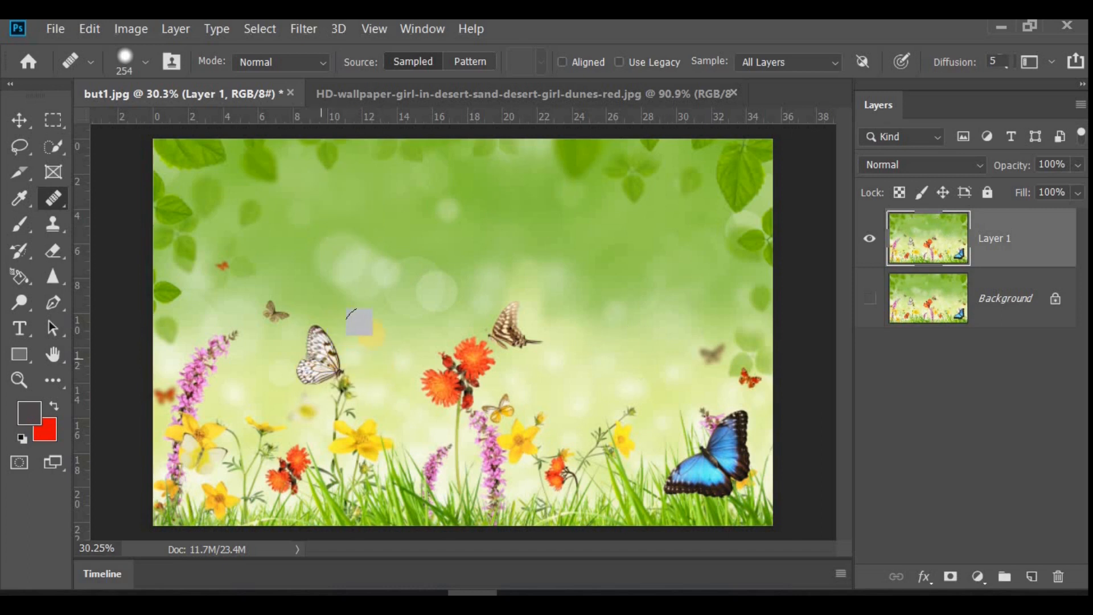
pyautogui.click(385, 292)
pyautogui.hotkey('ctrl', 'z')
# Step: Switch the Healing Brush source to Pattern, enlarge the pattern picker and choose the black-and-white checkerboard pattern
pyautogui.click(417, 63)
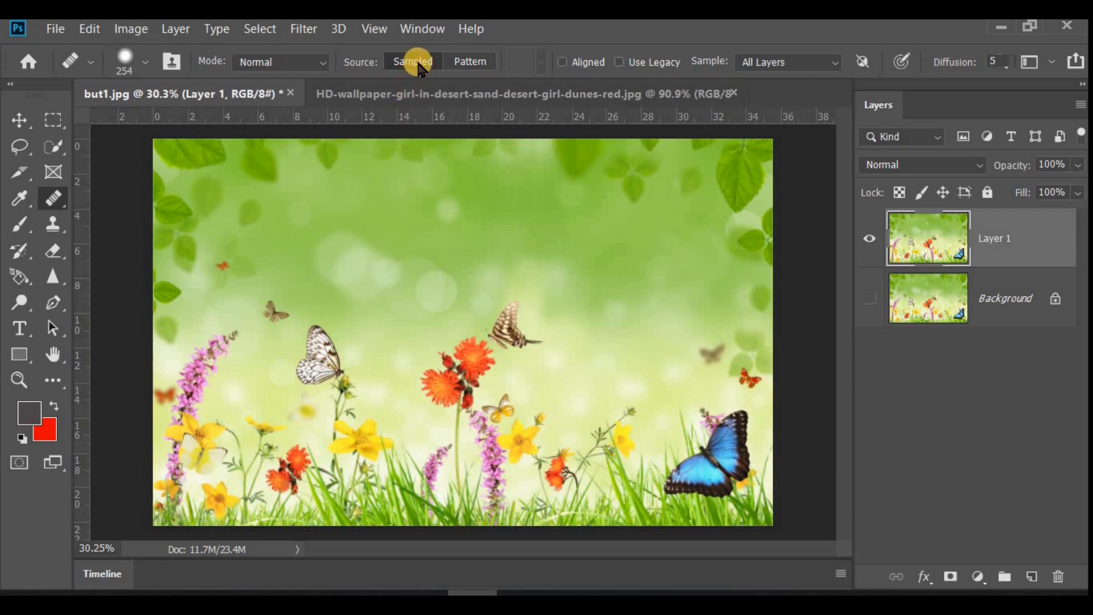
pyautogui.click(468, 62)
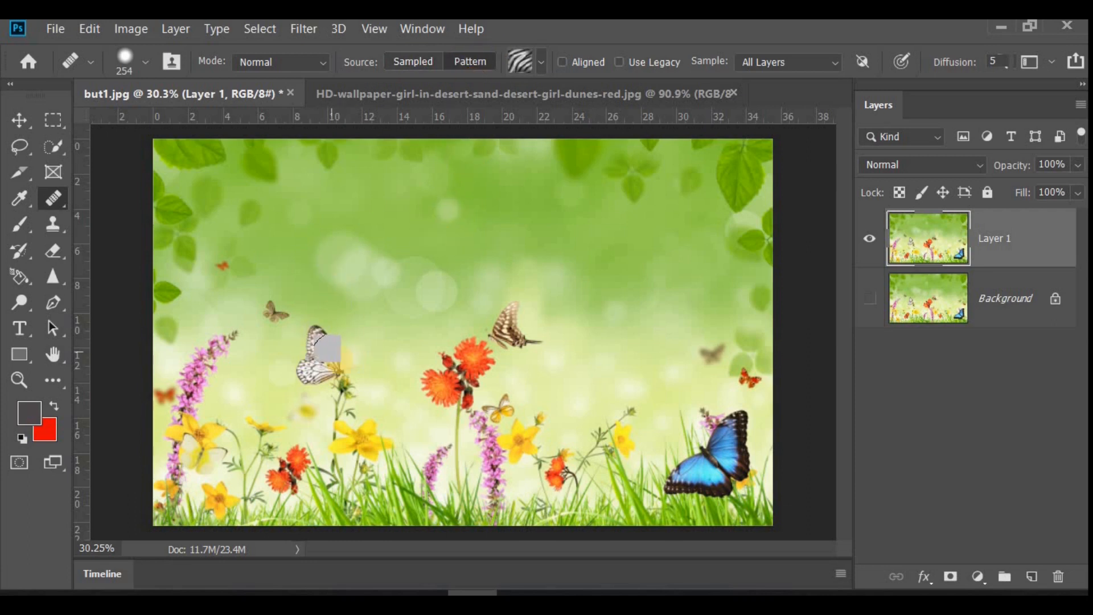
pyautogui.click(542, 63)
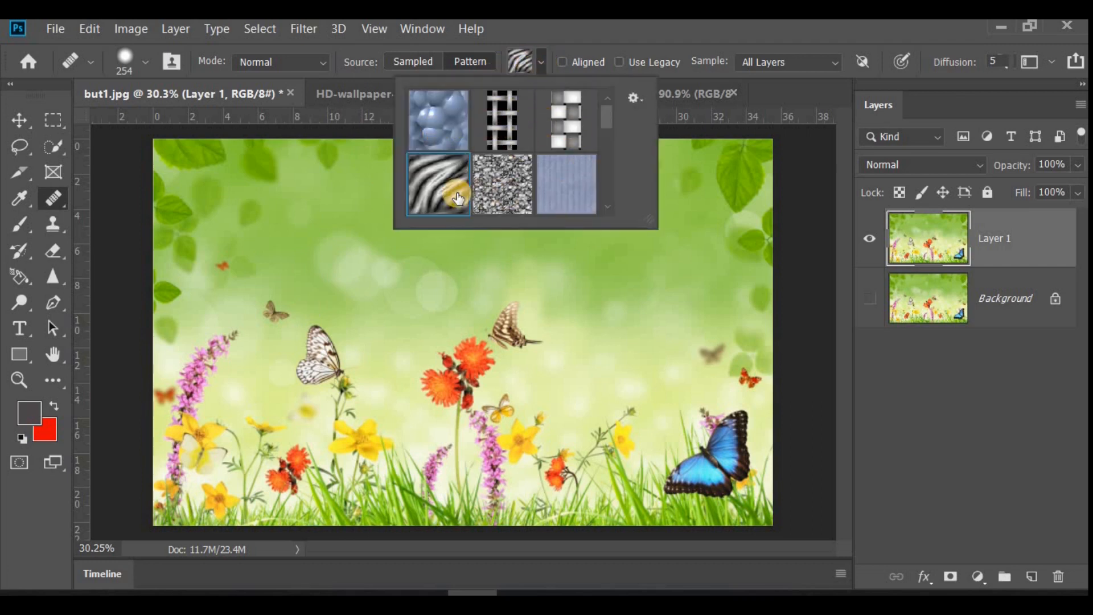
pyautogui.scroll(-5, 609, 138)
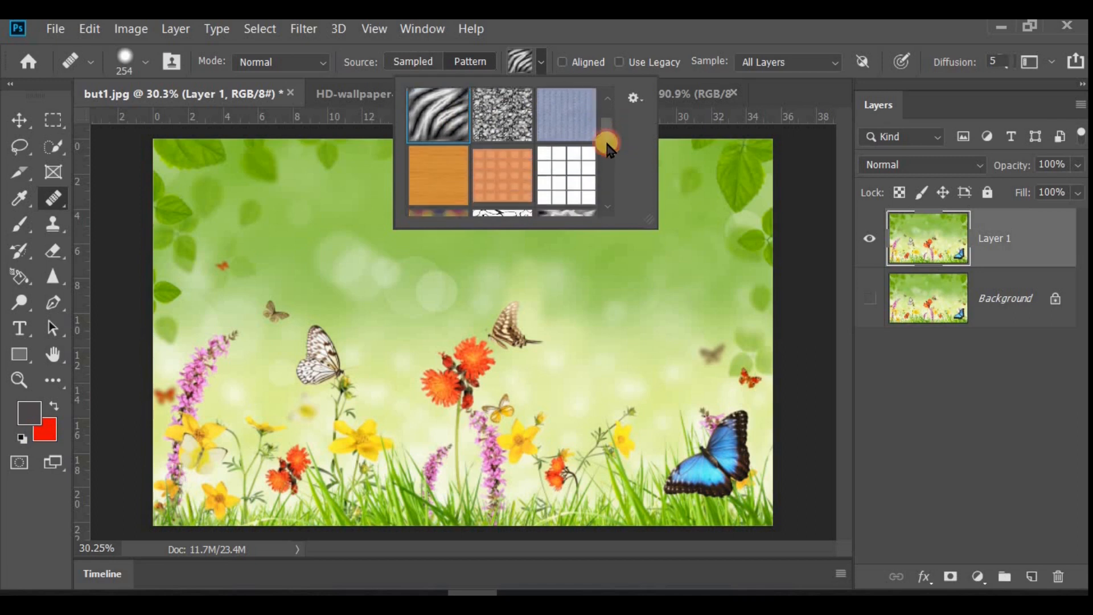
pyautogui.moveTo(646, 219); pyautogui.dragTo(741, 421)
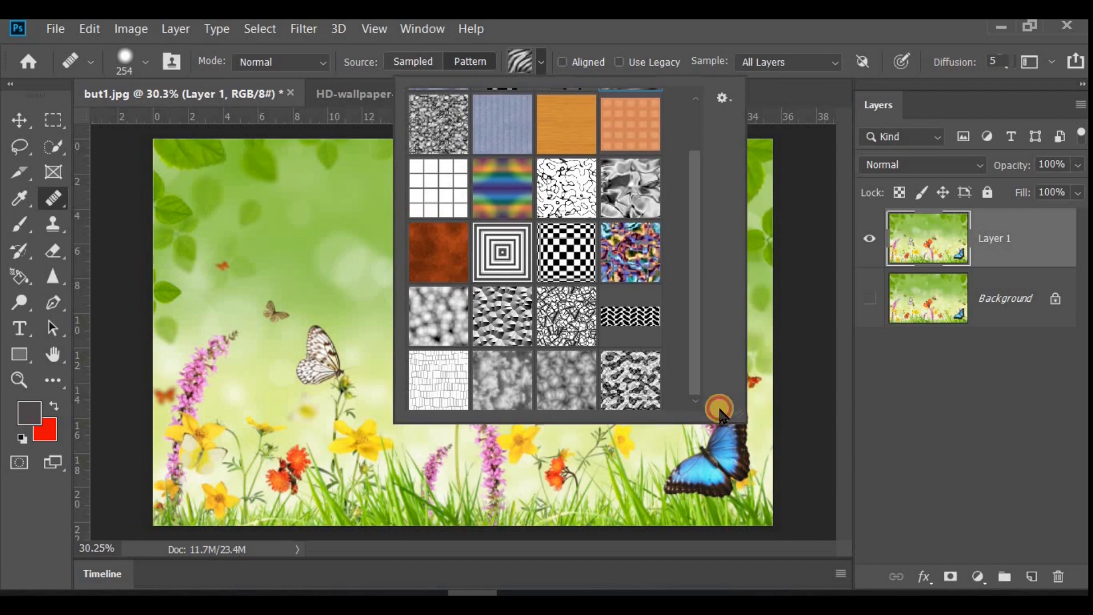
pyautogui.scroll(2, 480, 338)
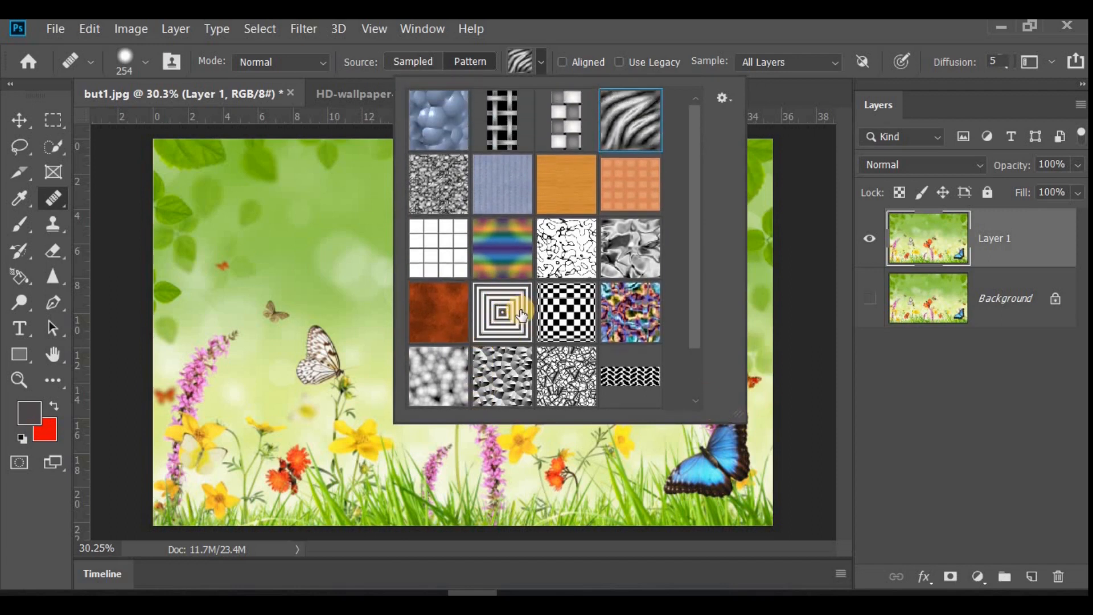
pyautogui.click(576, 332)
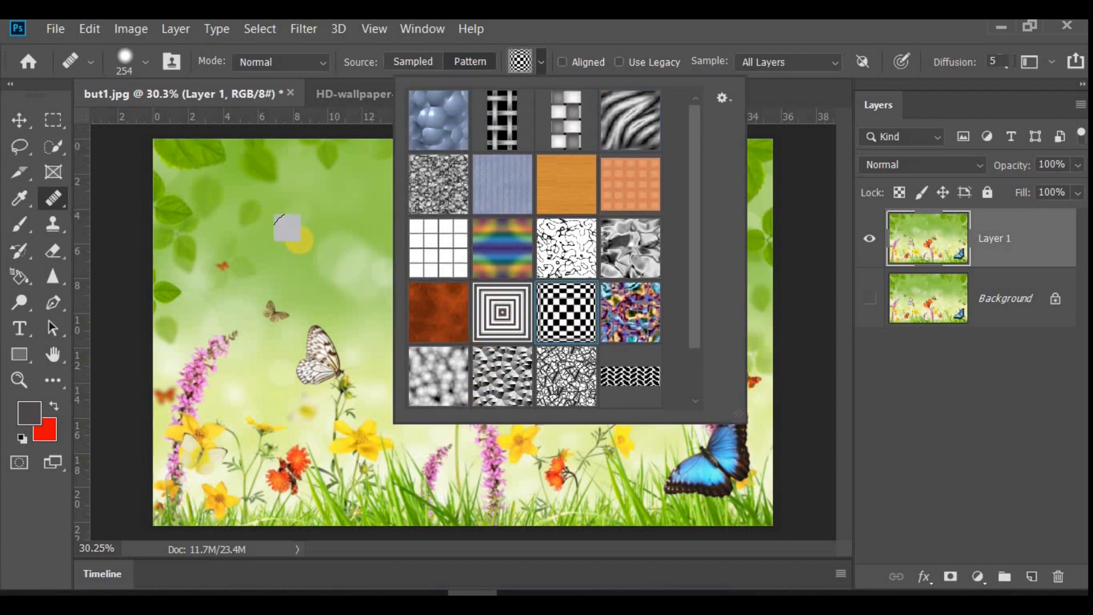
# Step: Paint a checkerboard patch in the green background above the small brown butterfly
pyautogui.click(296, 239)
pyautogui.moveTo(299, 240)
pyautogui.mouseDown()
pyautogui.moveTo(304, 253)
pyautogui.moveTo(303, 235)
pyautogui.moveTo(286, 234)
pyautogui.mouseUp()
pyautogui.scroll(5, 286, 233)
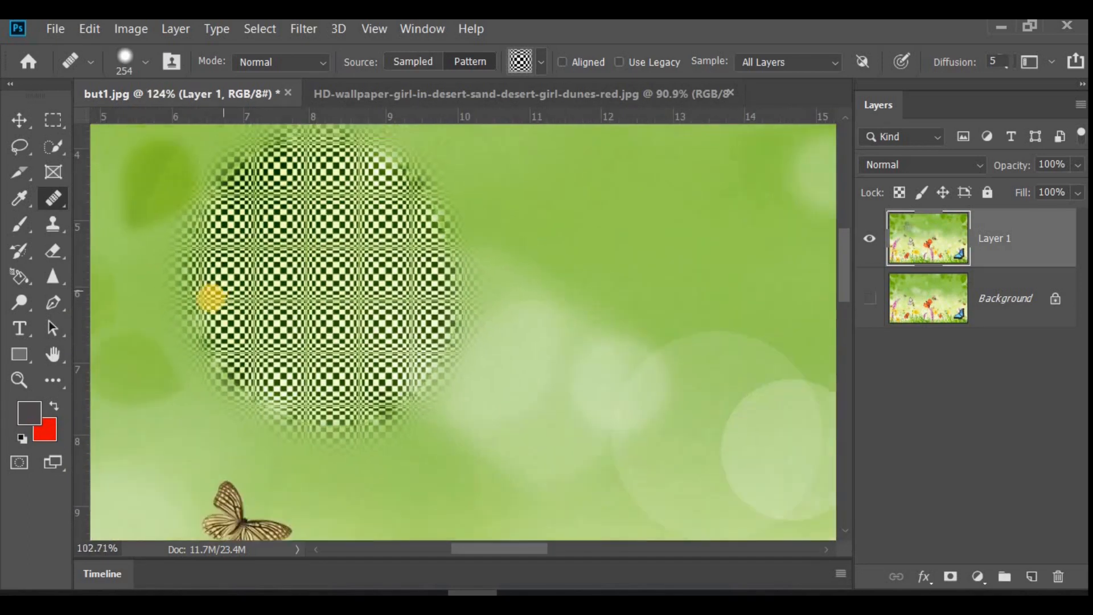
pyautogui.scroll(-2, 342, 285)
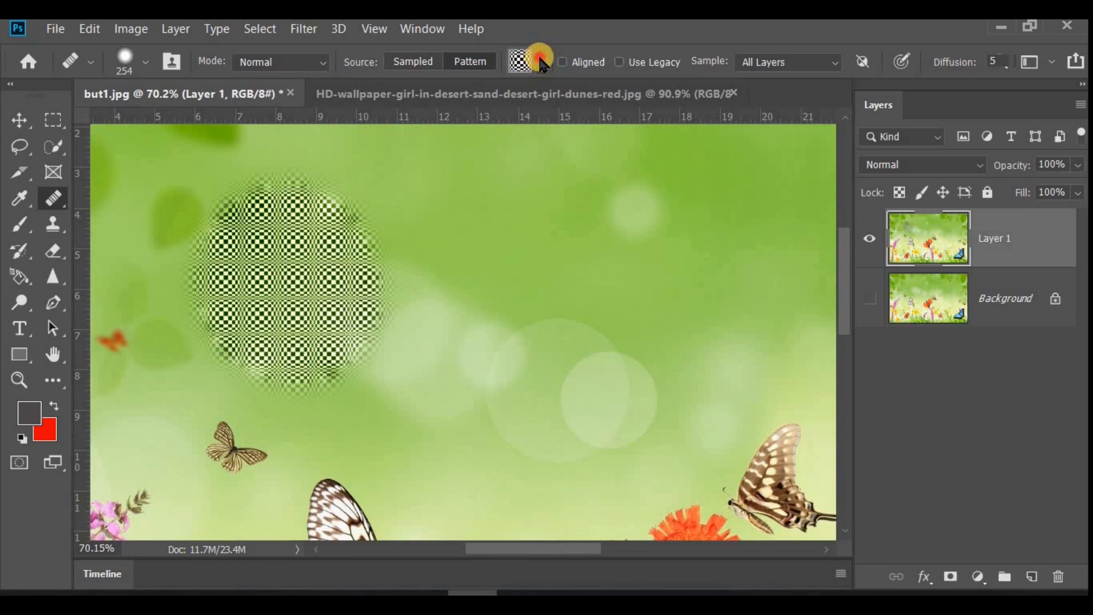
# Step: Choose the black squiggly-line pattern and paint a patch of it above the brown swallowtail
pyautogui.click(540, 61)
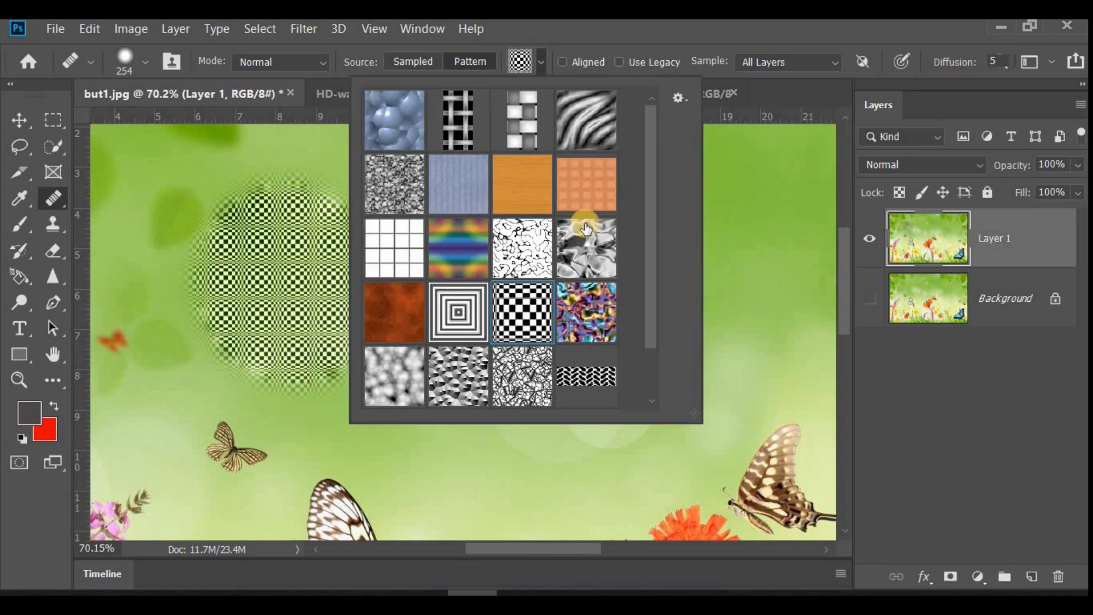
pyautogui.click(525, 252)
pyautogui.click(749, 269)
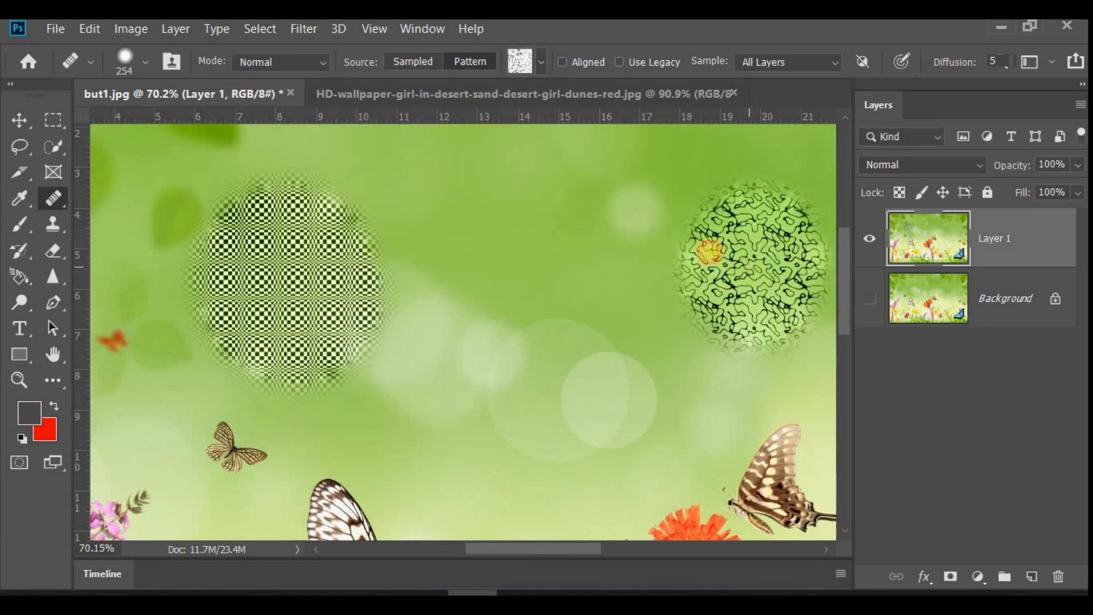
# Step: Choose the multicoloured abstract pattern and paint a patch between the white butterfly and the brown swallowtail
pyautogui.click(540, 63)
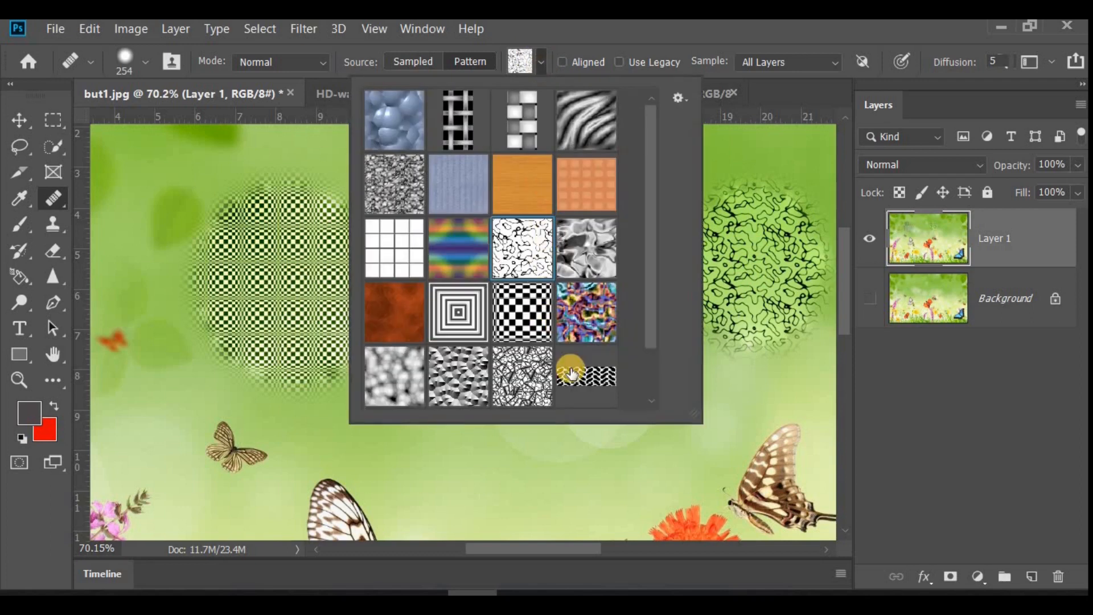
pyautogui.click(574, 325)
pyautogui.click(545, 456)
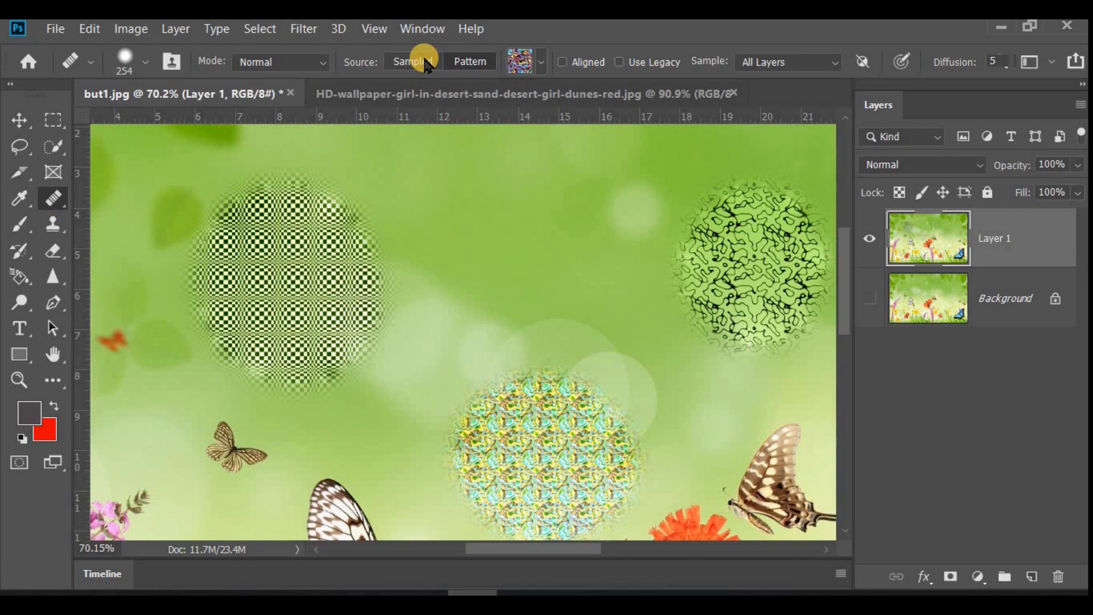
# Step: Start loading the Legacy Patterns set into the pattern picker and cancel the replacement
pyautogui.click(544, 63)
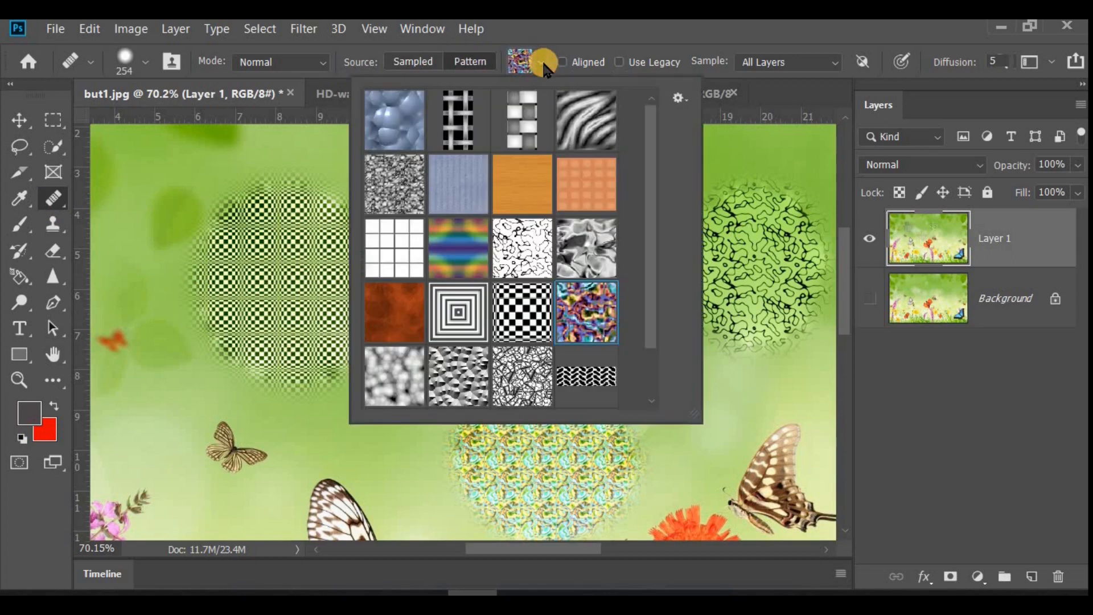
pyautogui.click(688, 100)
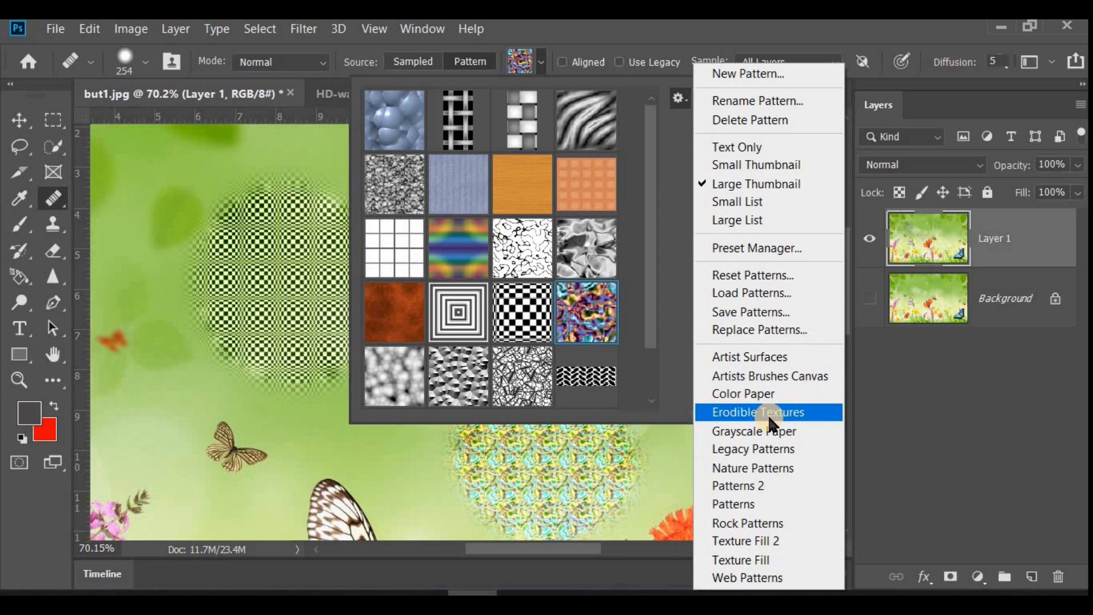
pyautogui.click(771, 454)
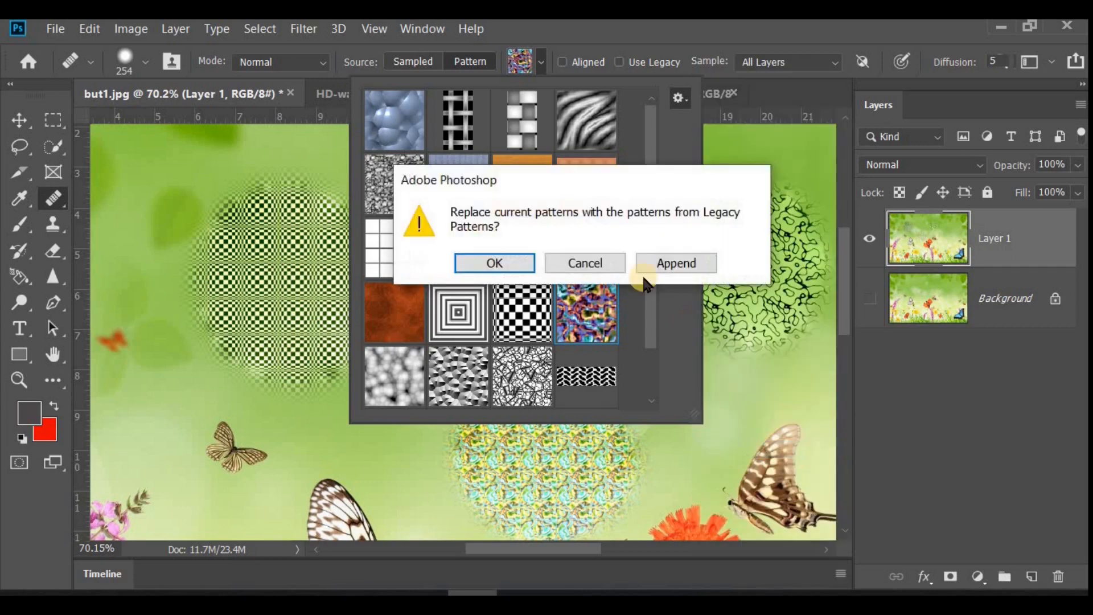
pyautogui.click(584, 263)
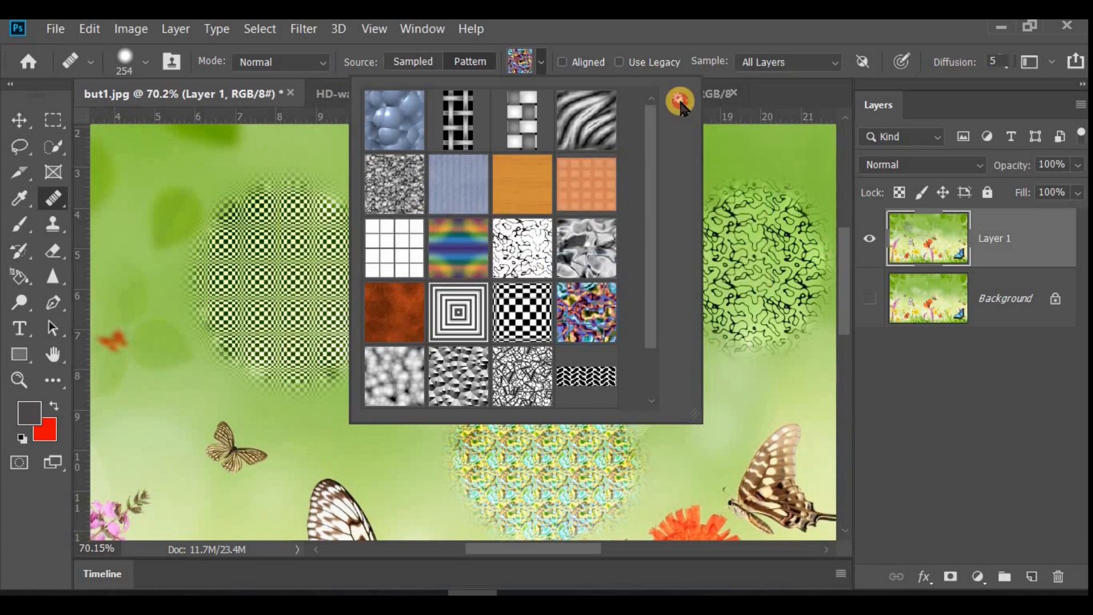
# Step: Replace the current patterns in the picker with the Patterns 2 set
pyautogui.click(680, 98)
pyautogui.click(761, 488)
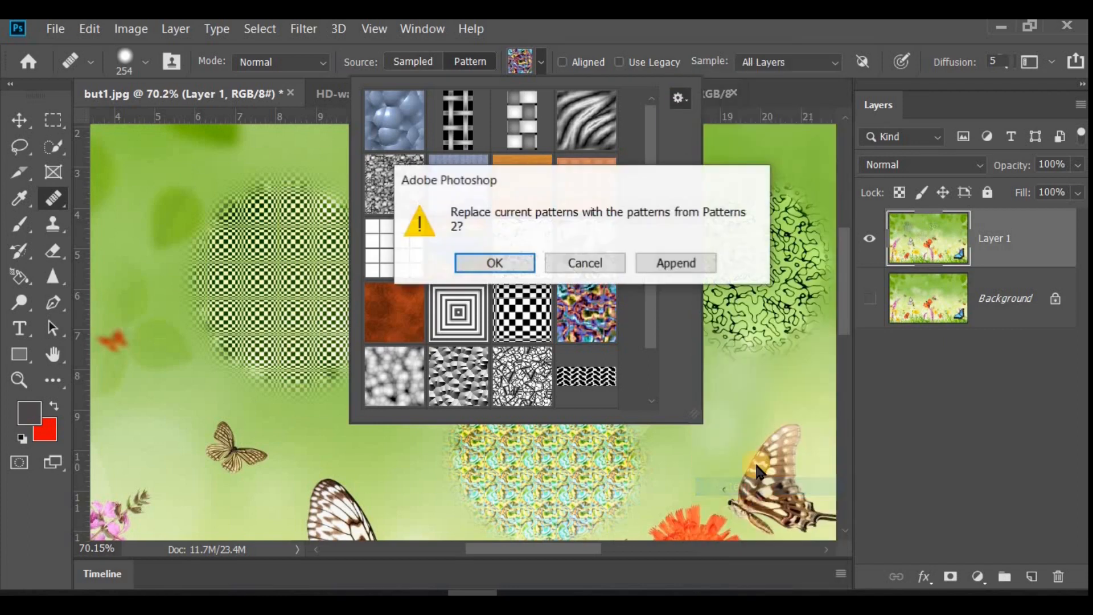
pyautogui.moveTo(536, 197); pyautogui.dragTo(847, 145)
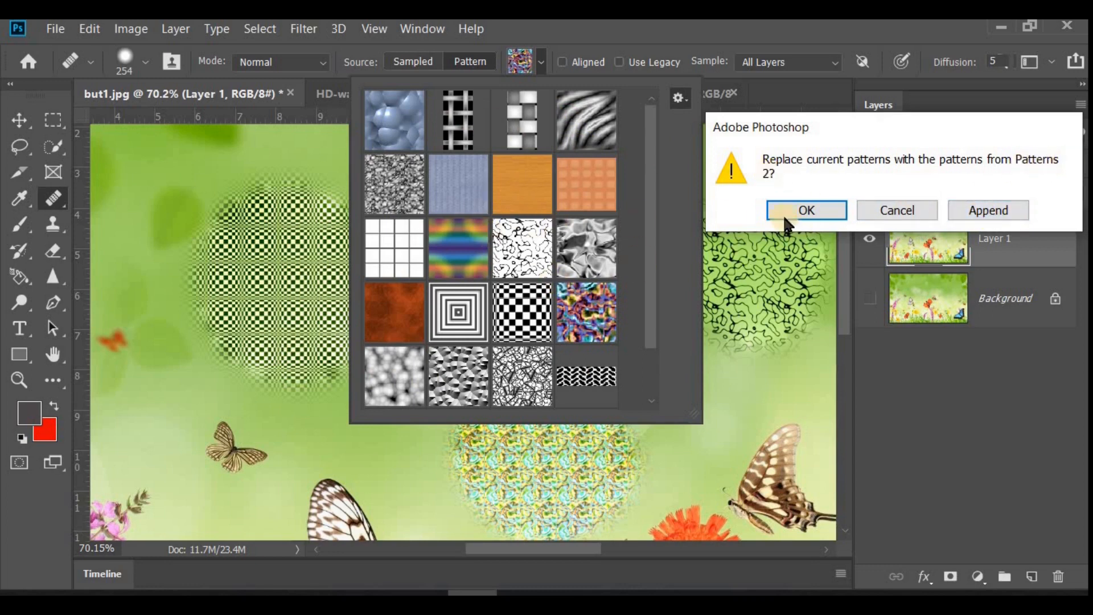
pyautogui.click(820, 216)
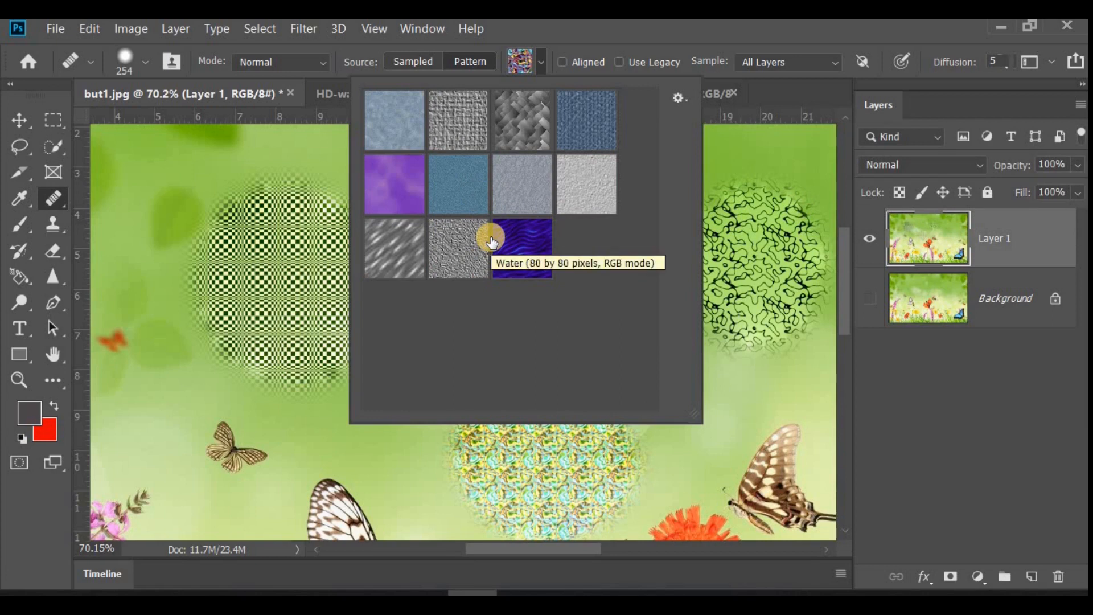
# Step: Choose the Water pattern and paint it over the small brown butterfly and the green area above the white butterfly
pyautogui.click(686, 100)
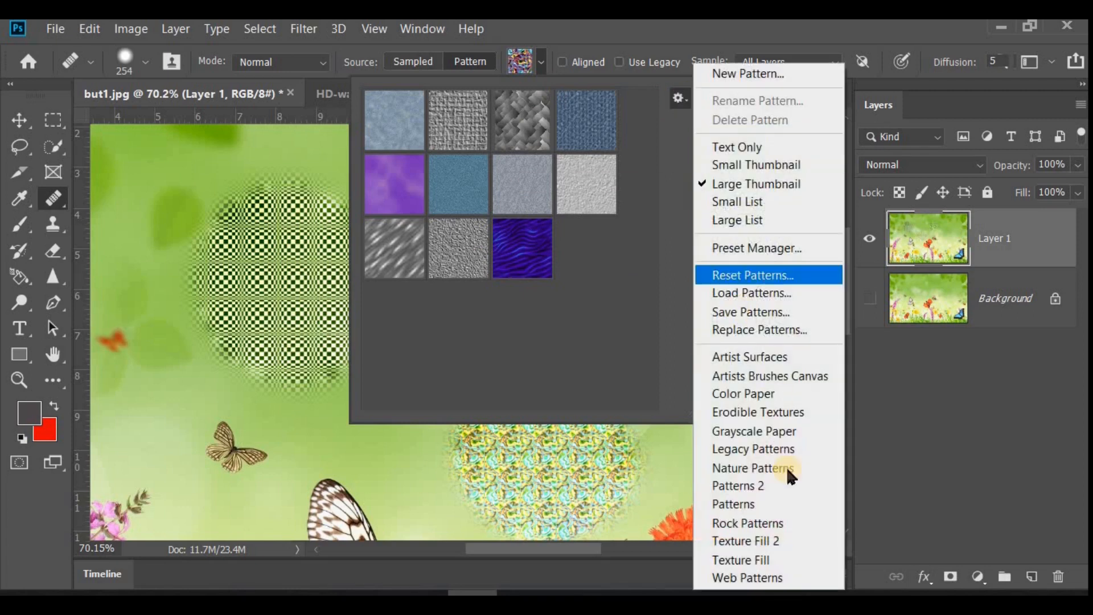
pyautogui.click(600, 361)
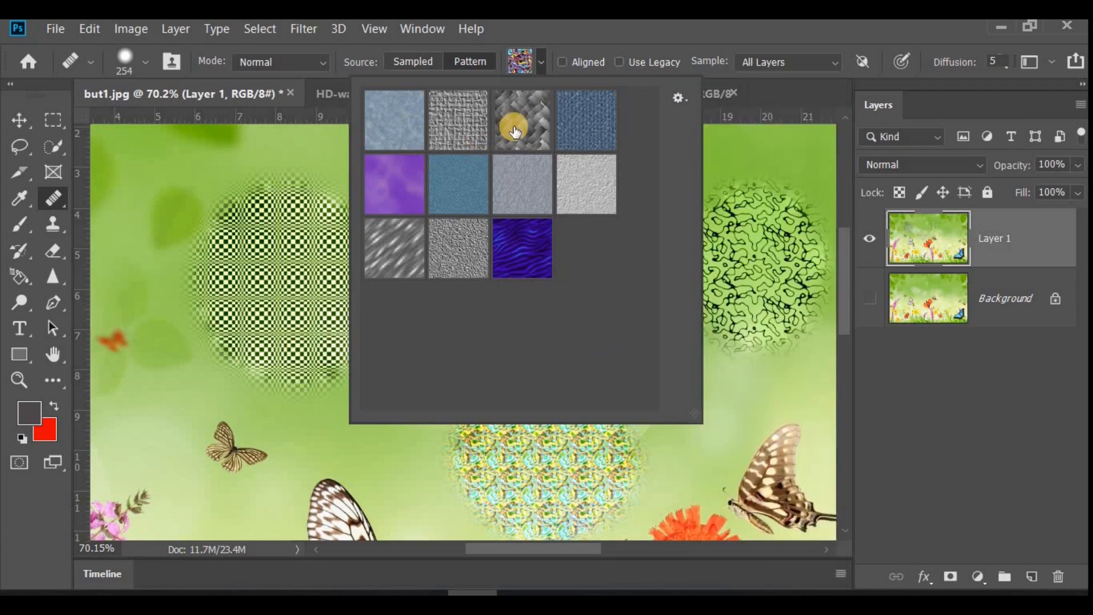
pyautogui.click(521, 271)
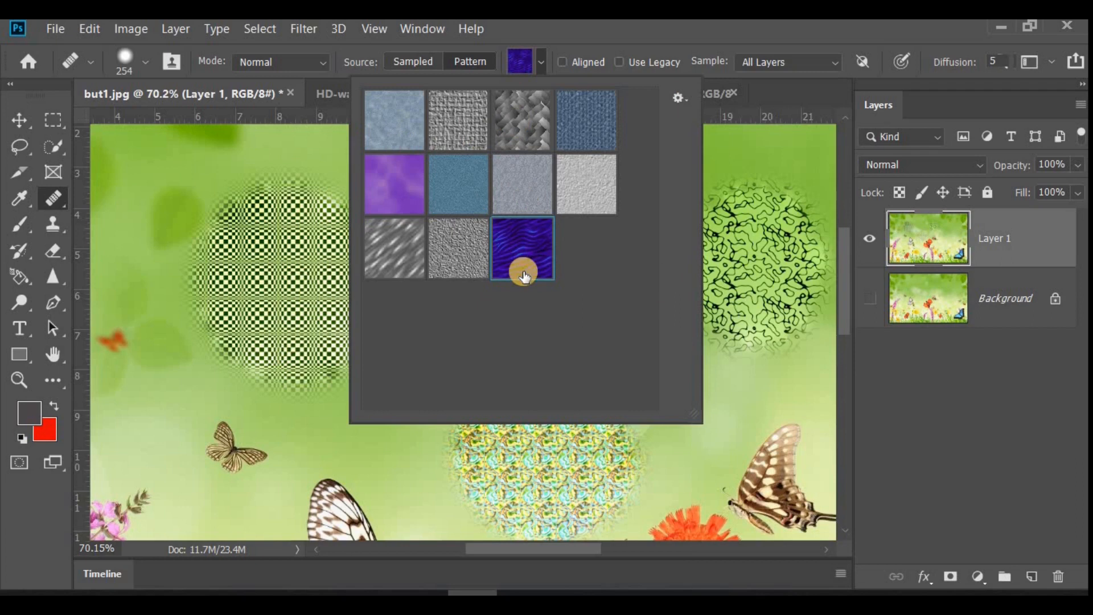
pyautogui.moveTo(244, 483); pyautogui.dragTo(223, 474)
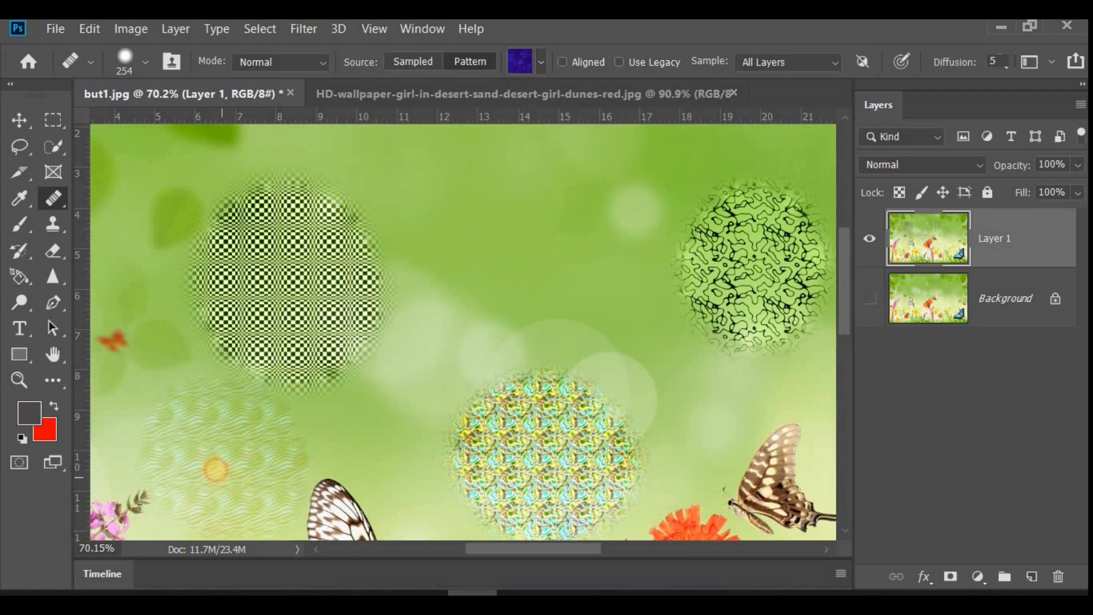
pyautogui.scroll(3, 215, 470)
pyautogui.moveTo(525, 396)
pyautogui.mouseDown()
pyautogui.moveTo(585, 414)
pyautogui.moveTo(600, 369)
pyautogui.moveTo(587, 382)
pyautogui.moveTo(655, 285)
pyautogui.mouseUp()
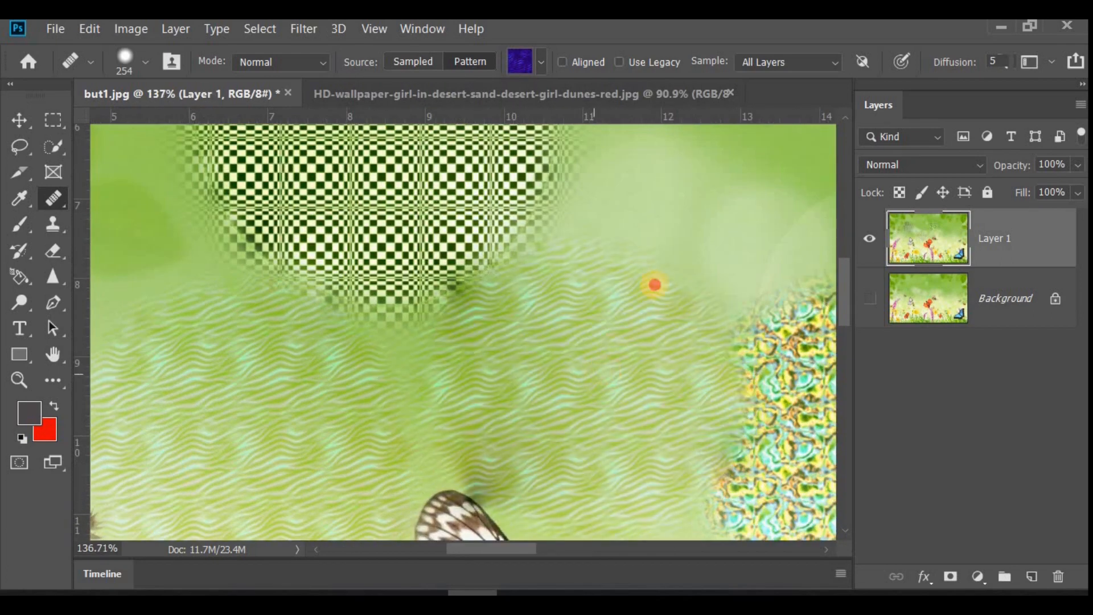
pyautogui.scroll(-4, 366, 354)
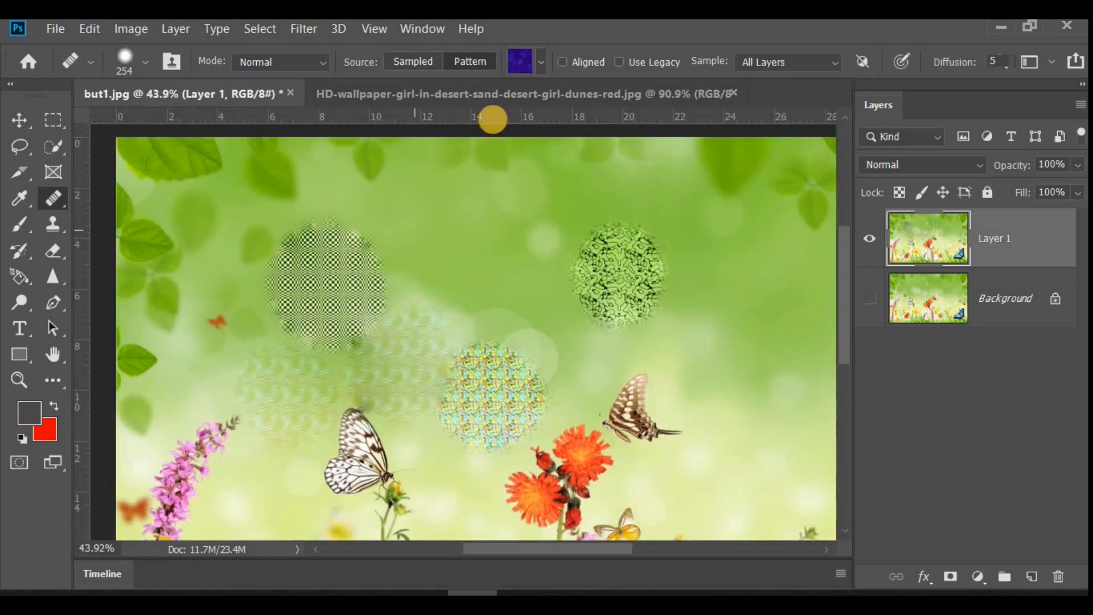
# Step: Set the healing source back to Sampled and undo all the pattern patches painted on Layer 1
pyautogui.click(413, 63)
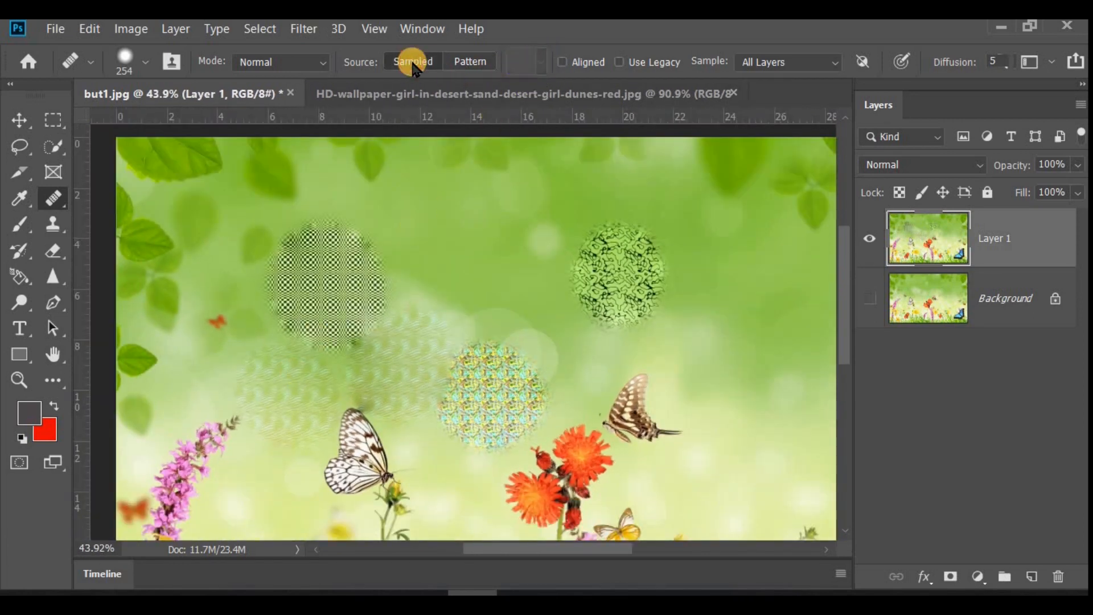
pyautogui.scroll(-2, 367, 289)
pyautogui.hotkey('ctrl', 'z')
pyautogui.hotkey('ctrl', 'z')
pyautogui.hotkey('ctrl', 'z')
pyautogui.hotkey('ctrl', 'z')
pyautogui.scroll(1, 504, 245)
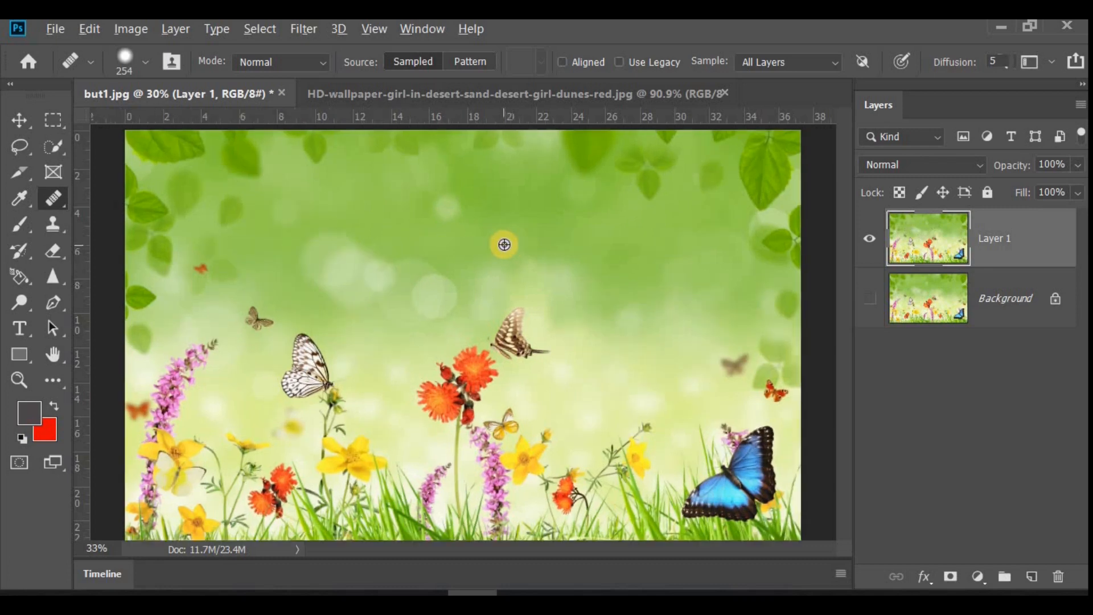
pyautogui.scroll(1, 504, 245)
pyautogui.scroll(-2, 318, 273)
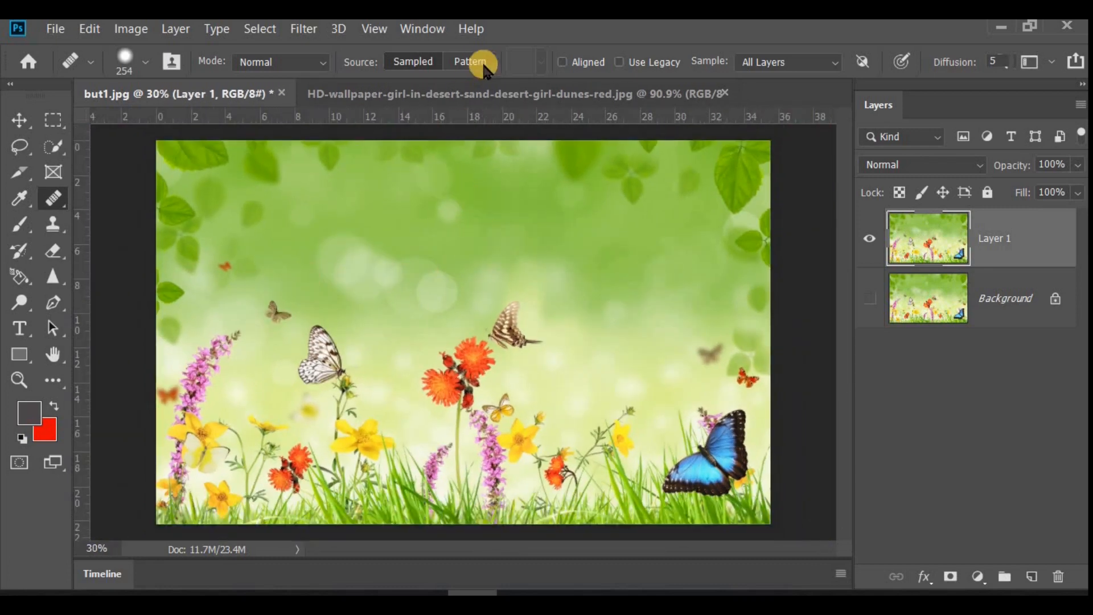
# Step: Turn on Aligned sampling, try two dabs around the white butterfly and undo each of them
pyautogui.click(572, 68)
pyautogui.click(391, 353)
pyautogui.hotkey('ctrl', 'z')
pyautogui.click(317, 303)
pyautogui.hotkey('ctrl', 'z')
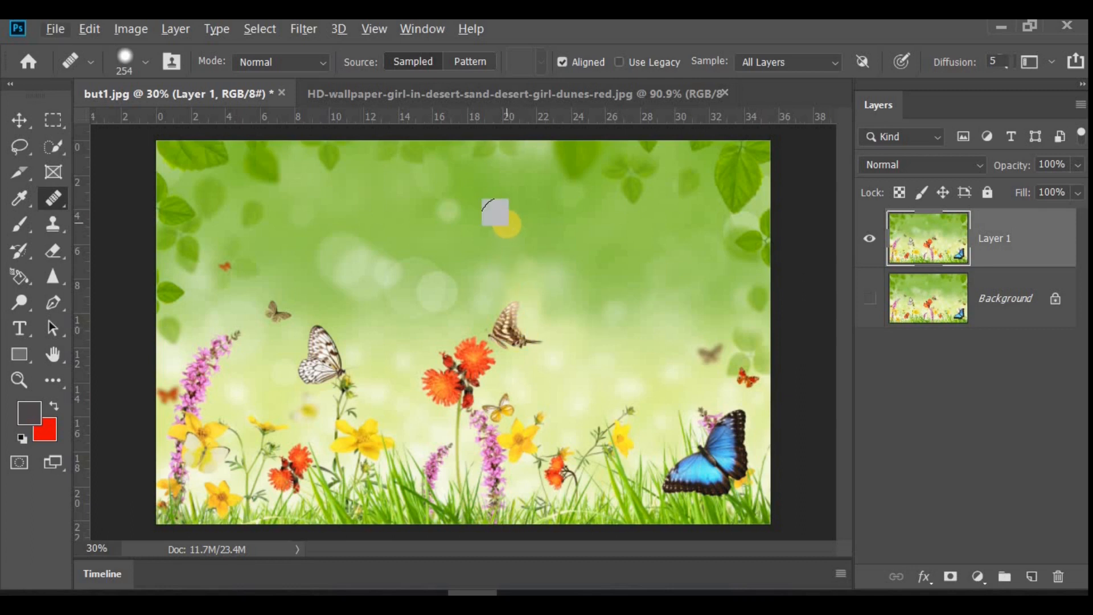
# Step: Paint a sampled copy of the brown swallowtail in the green area above the original
pyautogui.scroll(5, 509, 223)
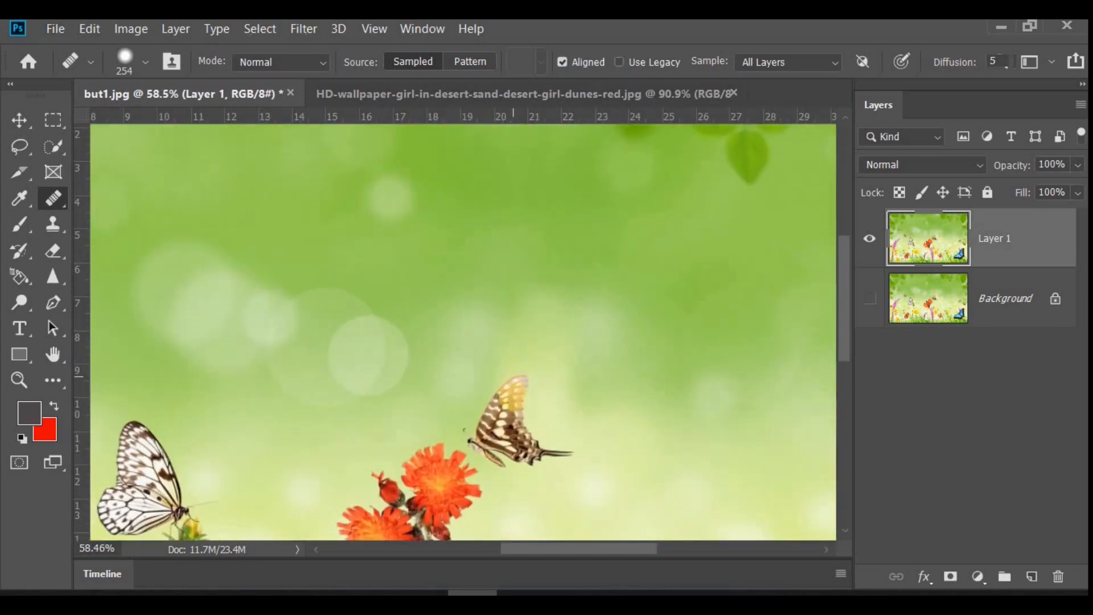
pyautogui.click(508, 241)
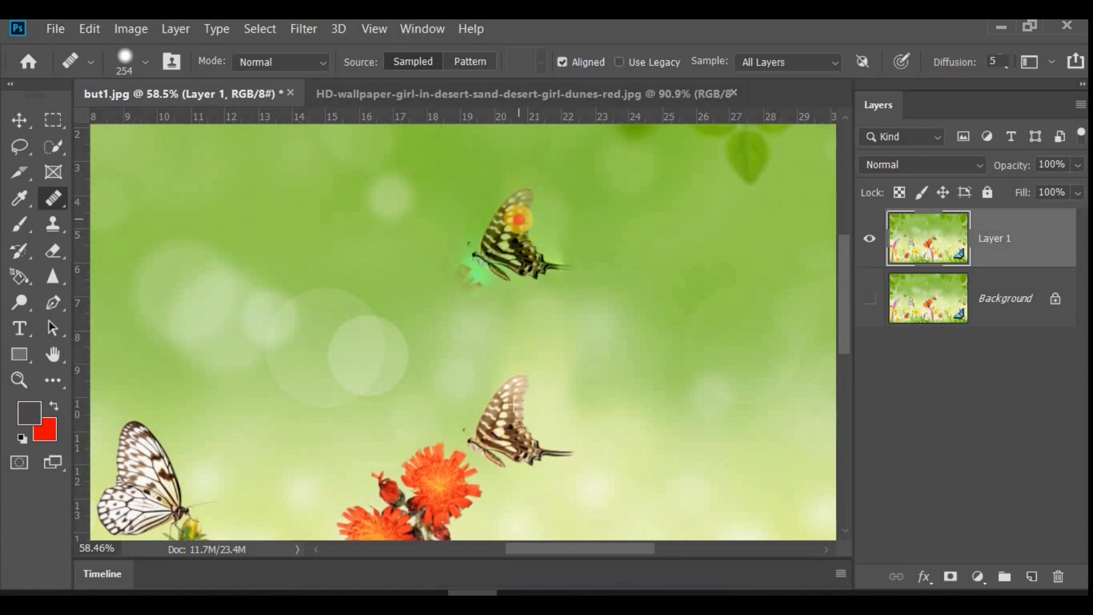
pyautogui.moveTo(545, 217); pyautogui.dragTo(523, 250)
pyautogui.click(523, 250)
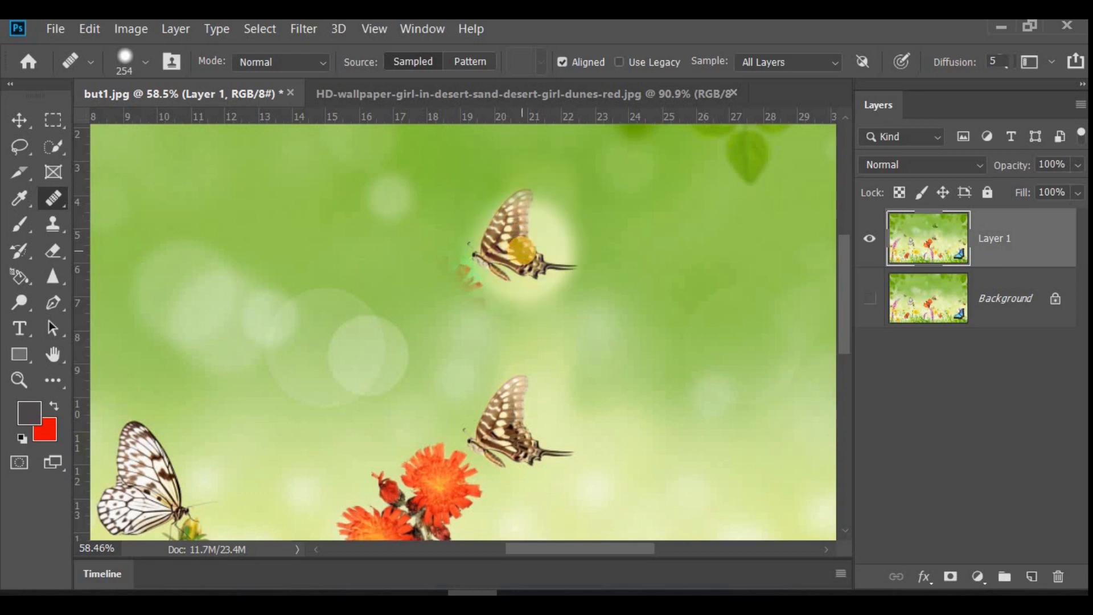
pyautogui.scroll(-4, 522, 251)
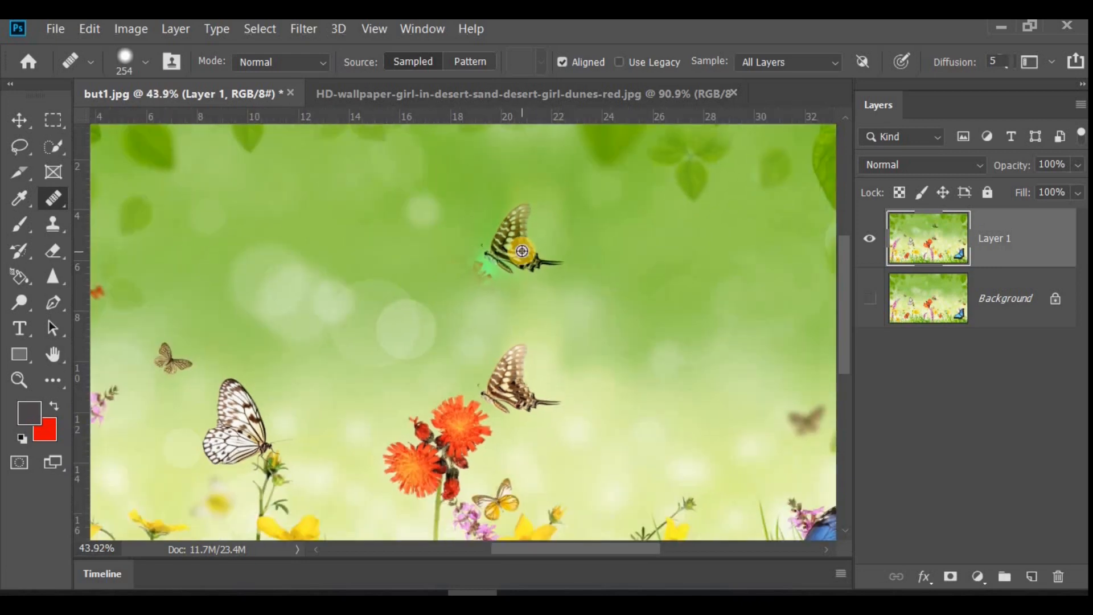
pyautogui.click(404, 243)
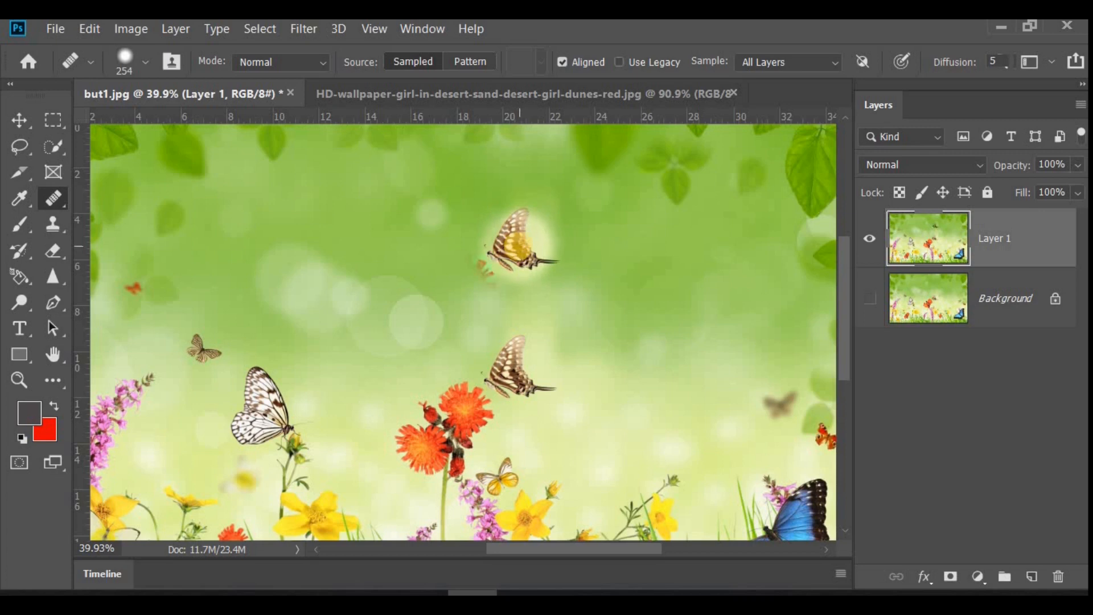
# Step: Try painting over the original swallowtail, undo that stroke, and paint over its upper copy again
pyautogui.moveTo(517, 368); pyautogui.dragTo(516, 342)
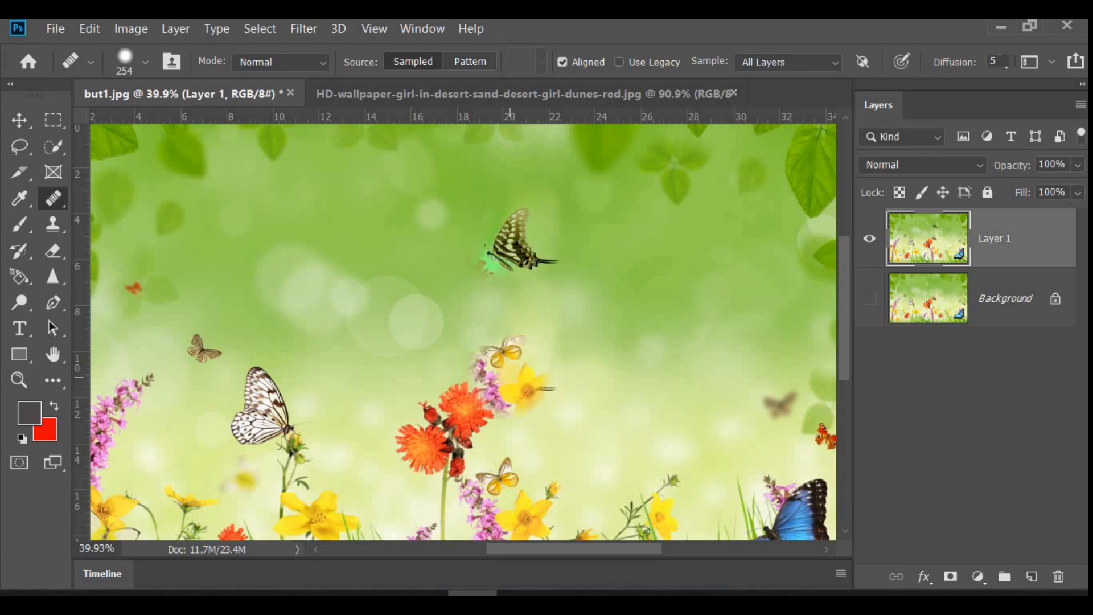
pyautogui.hotkey('ctrl', 'z')
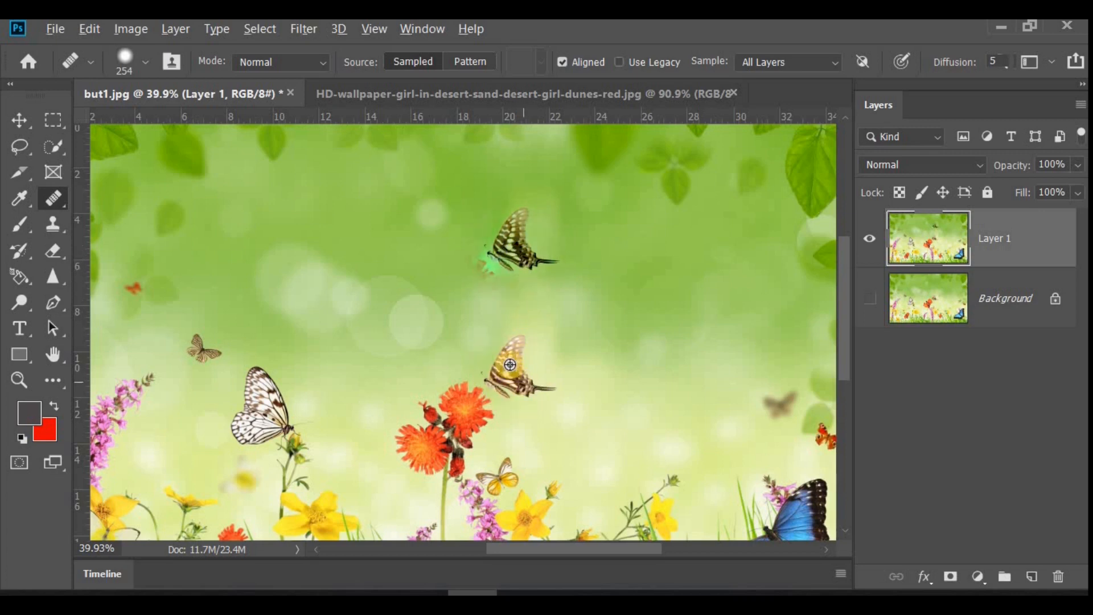
pyautogui.click(518, 234)
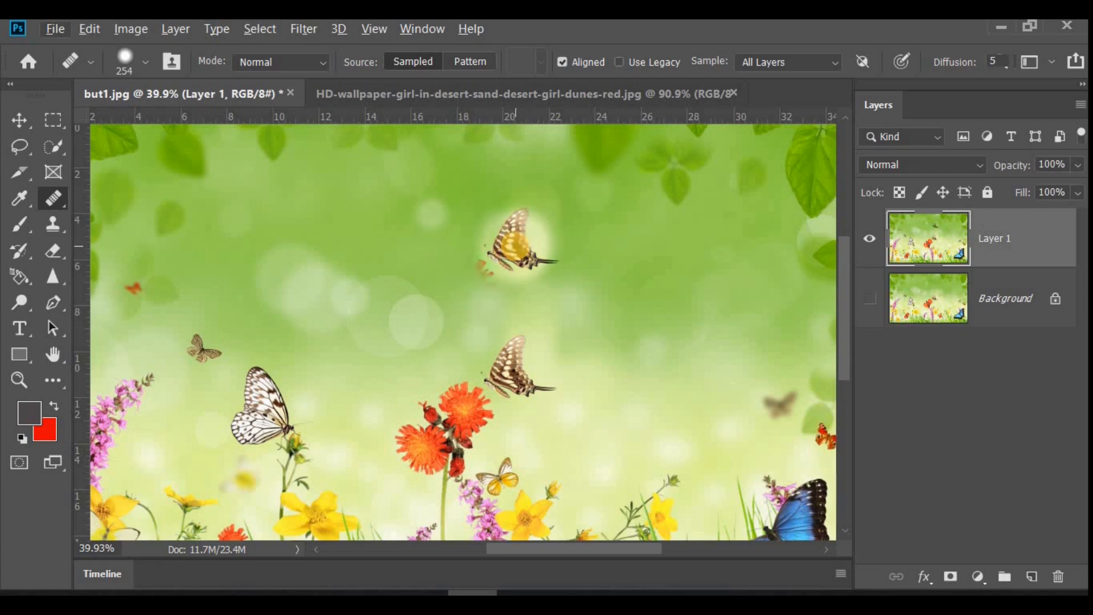
# Step: Continue the aligned painting with copies of the orange flowers, the white butterfly and the small brown butterfly above their originals
pyautogui.click(469, 274)
pyautogui.moveTo(469, 275)
pyautogui.mouseDown()
pyautogui.moveTo(454, 287)
pyautogui.moveTo(467, 290)
pyautogui.moveTo(464, 276)
pyautogui.moveTo(475, 275)
pyautogui.moveTo(473, 287)
pyautogui.moveTo(424, 320)
pyautogui.moveTo(452, 342)
pyautogui.mouseUp()
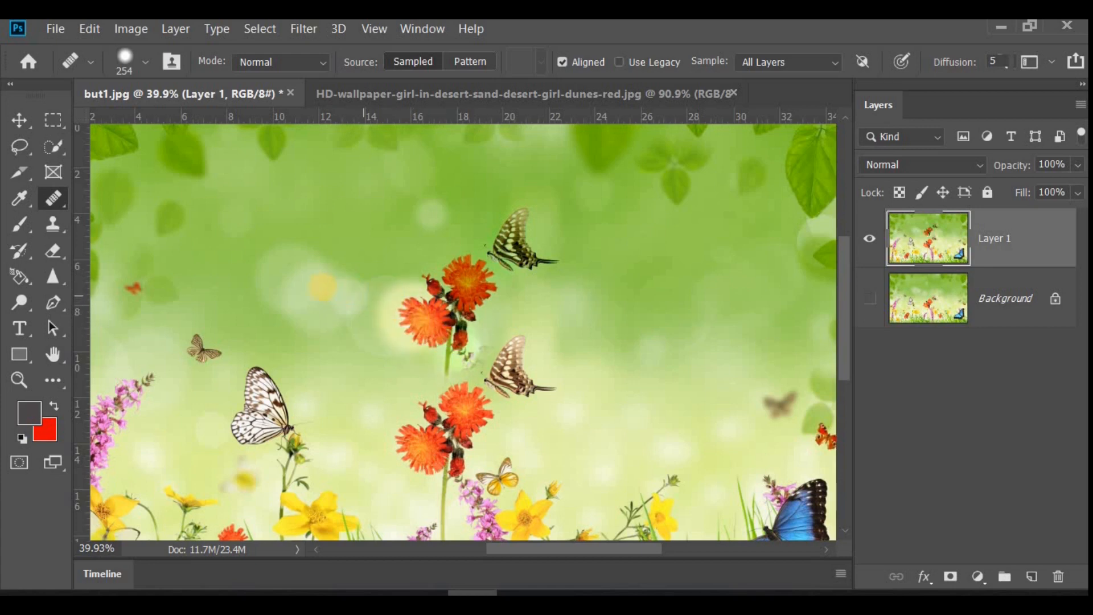
pyautogui.moveTo(265, 282)
pyautogui.mouseDown()
pyautogui.moveTo(266, 269)
pyautogui.moveTo(282, 302)
pyautogui.moveTo(257, 301)
pyautogui.moveTo(285, 319)
pyautogui.moveTo(288, 342)
pyautogui.moveTo(292, 310)
pyautogui.moveTo(264, 294)
pyautogui.moveTo(238, 309)
pyautogui.mouseUp()
pyautogui.moveTo(212, 225); pyautogui.dragTo(210, 221)
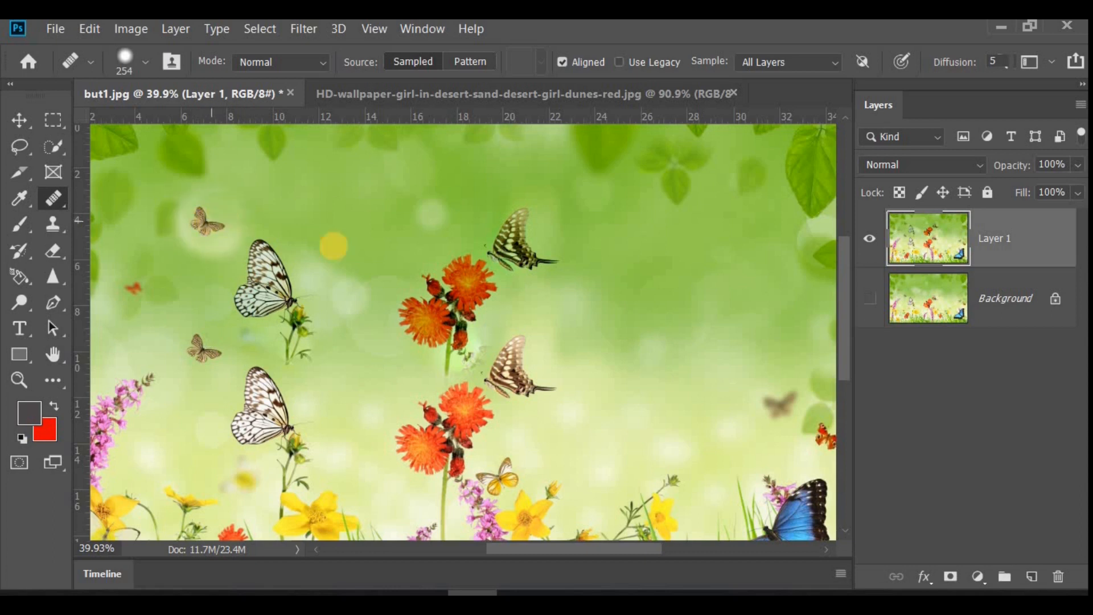
# Step: Try another aligned stroke over the original swallowtail and undo it
pyautogui.moveTo(506, 377); pyautogui.dragTo(515, 377)
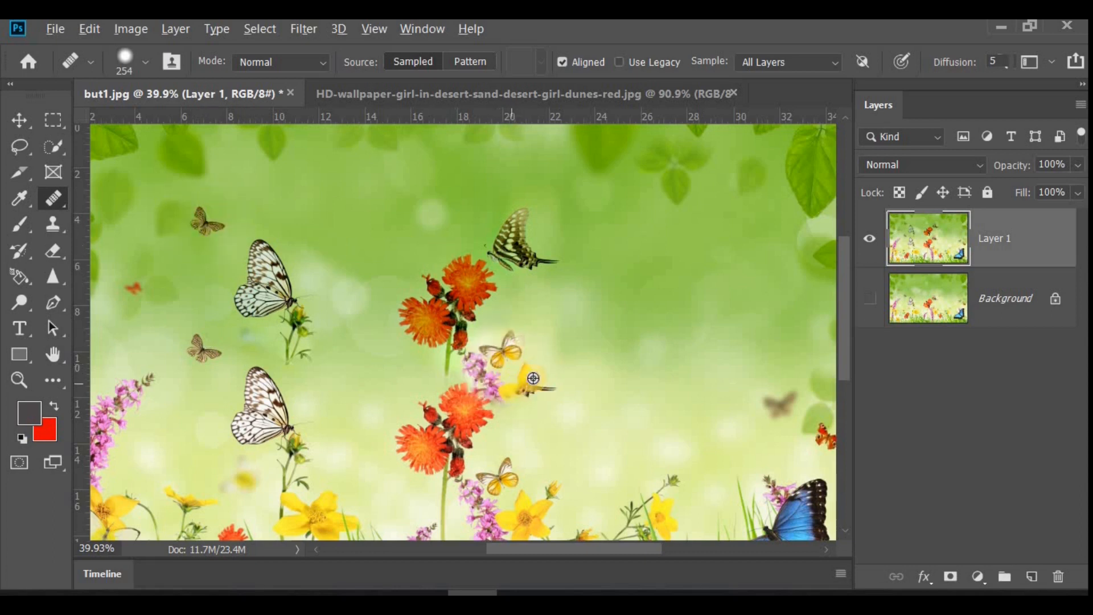
pyautogui.hotkey('ctrl', 'z')
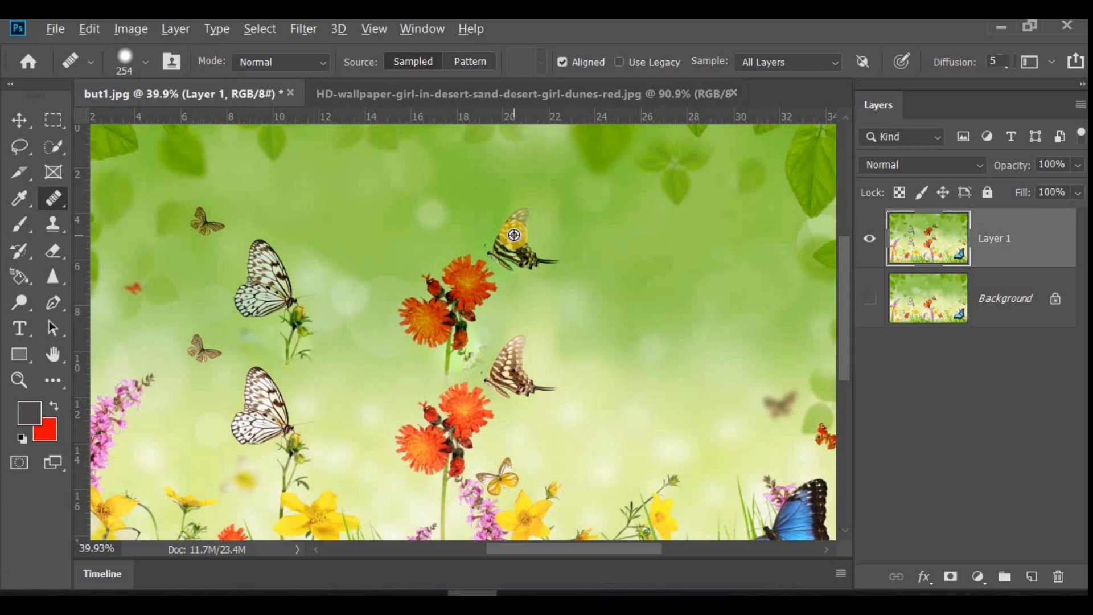
pyautogui.scroll(-5, 391, 258)
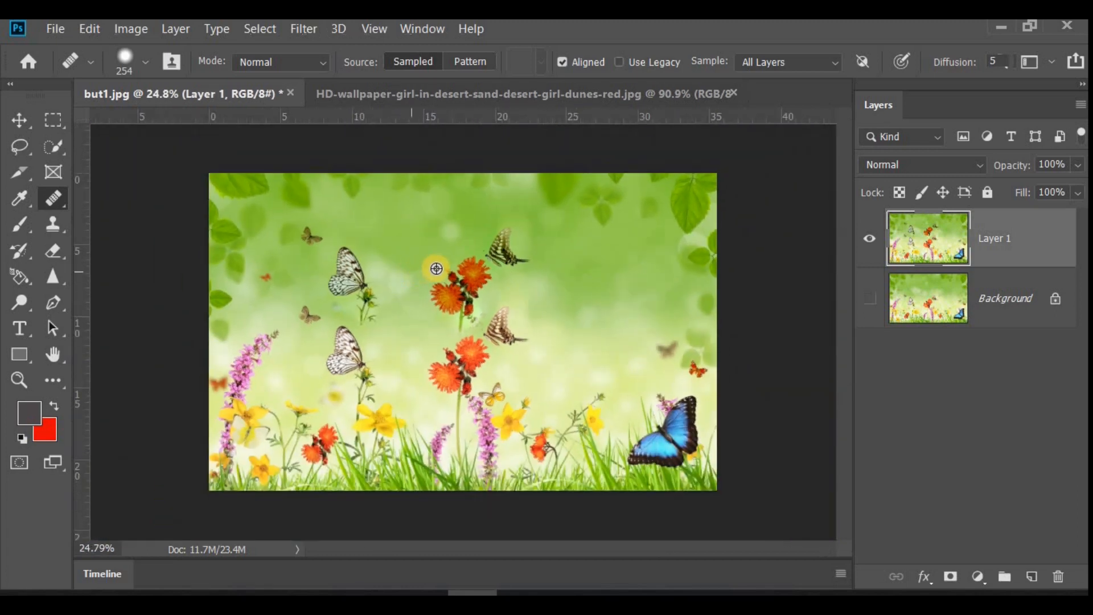
pyautogui.scroll(1, 390, 285)
pyautogui.scroll(3, 513, 216)
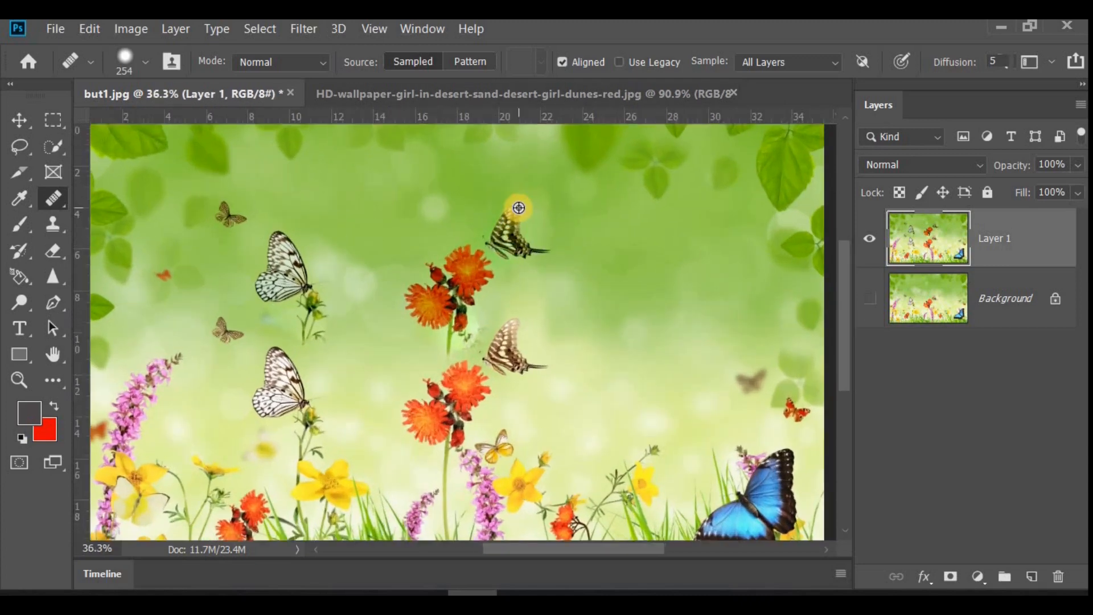
# Step: Toggle the Aligned option off and on, leaving it turned on
pyautogui.click(563, 62)
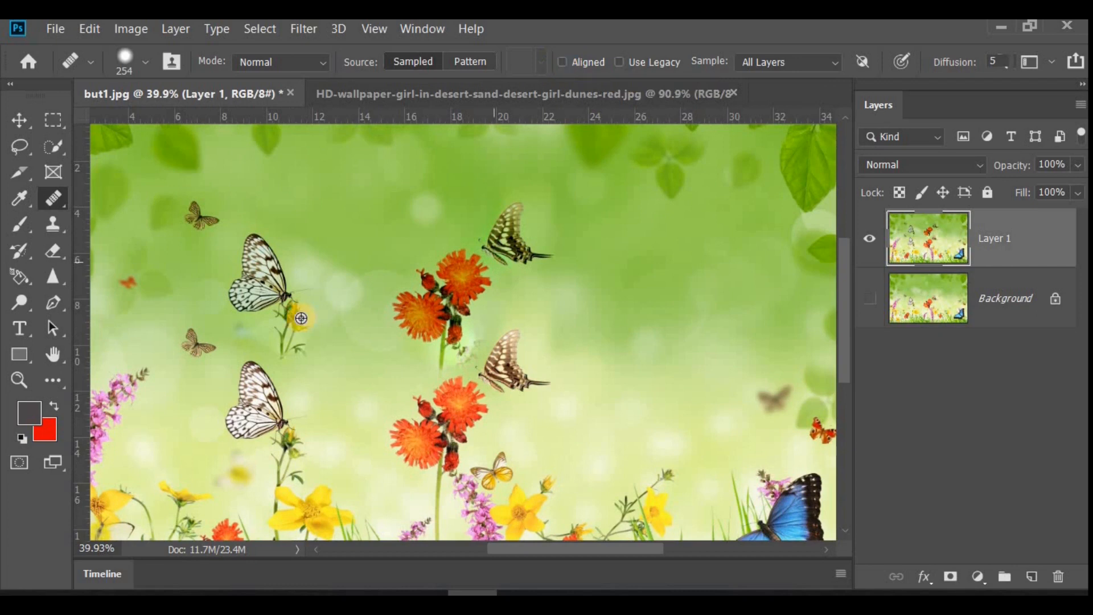
pyautogui.scroll(-2, 296, 316)
pyautogui.scroll(1, 542, 217)
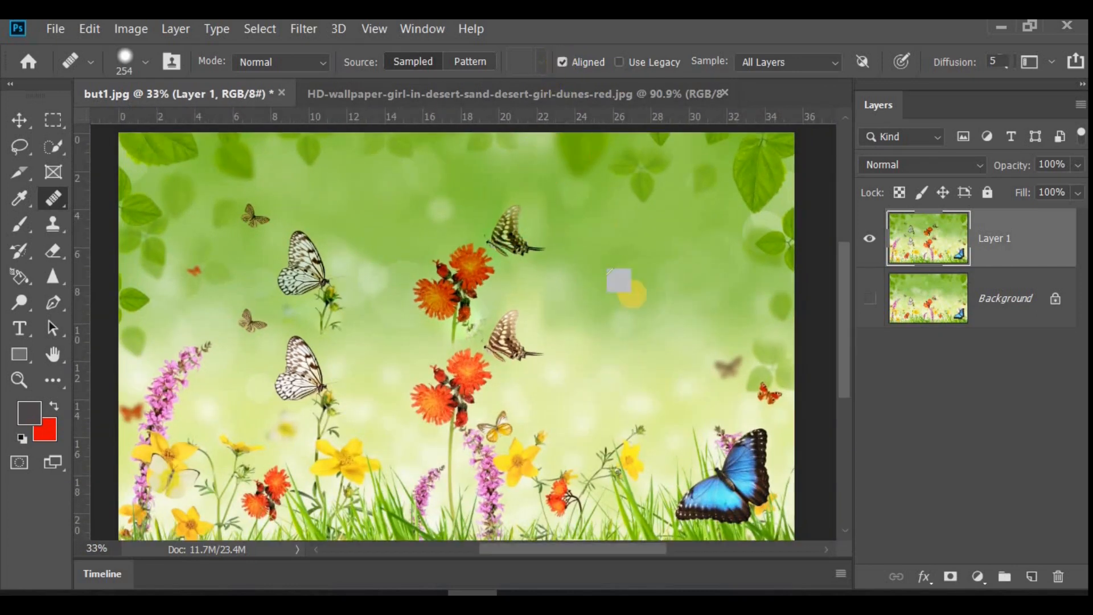
pyautogui.click(563, 63)
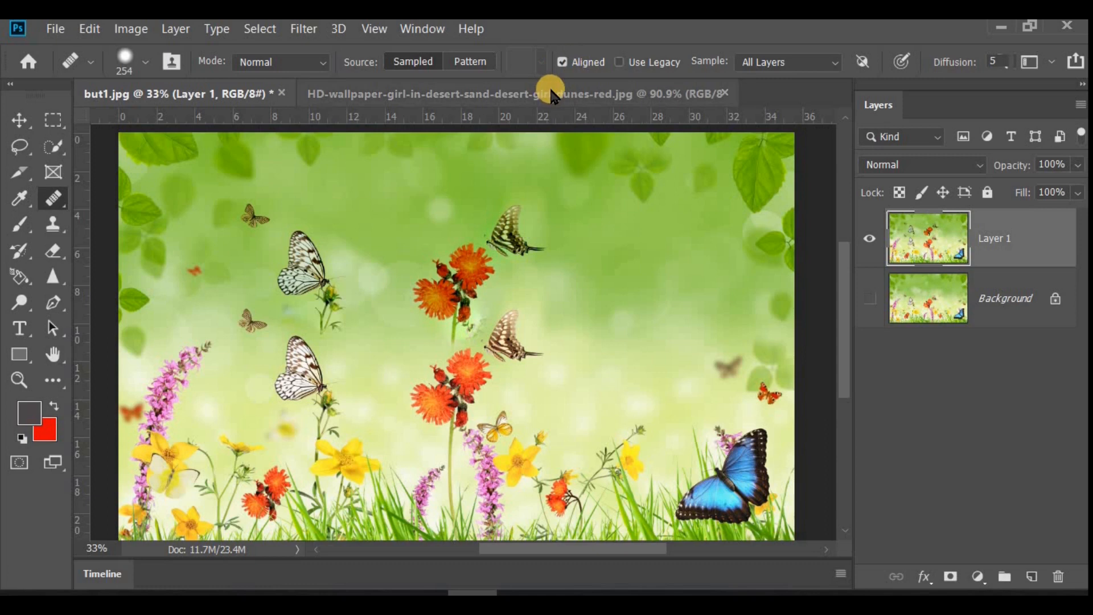
pyautogui.click(563, 61)
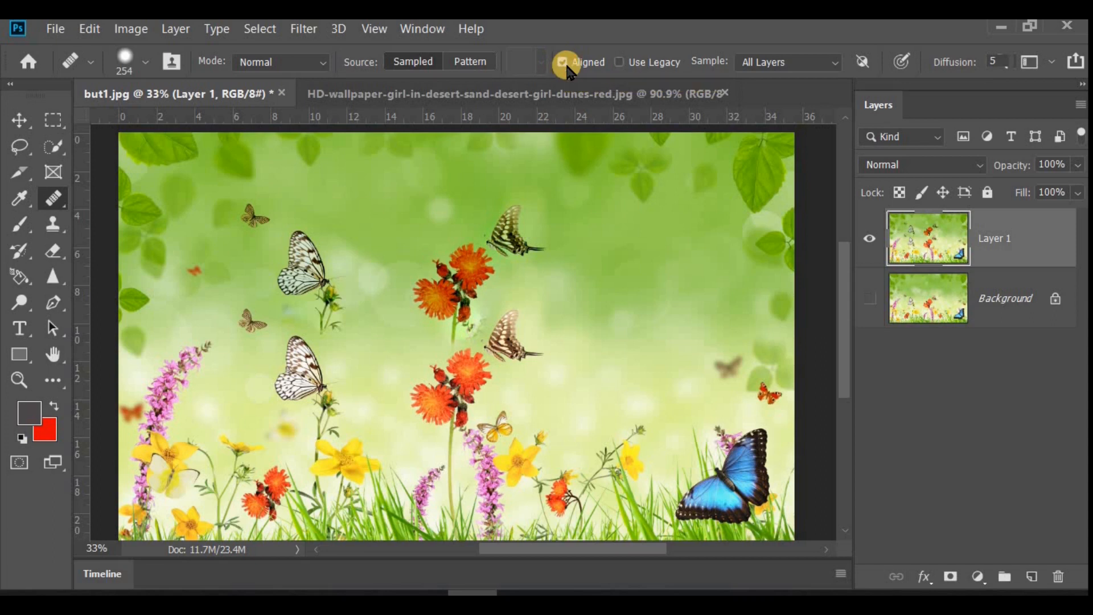
# Step: Turn on Use Legacy and turn it off again
pyautogui.click(619, 62)
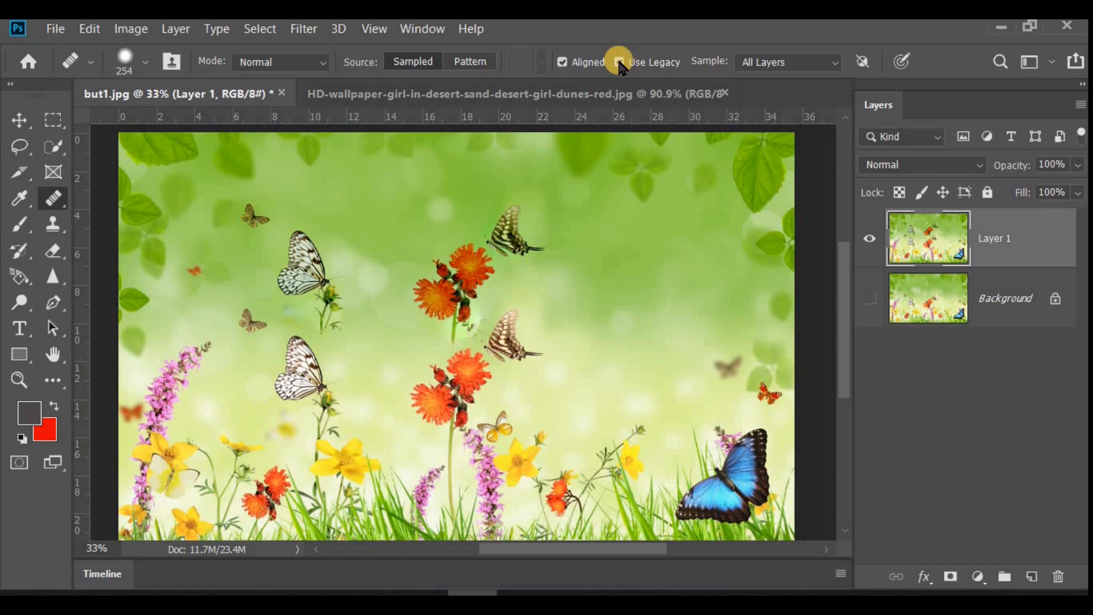
pyautogui.click(620, 62)
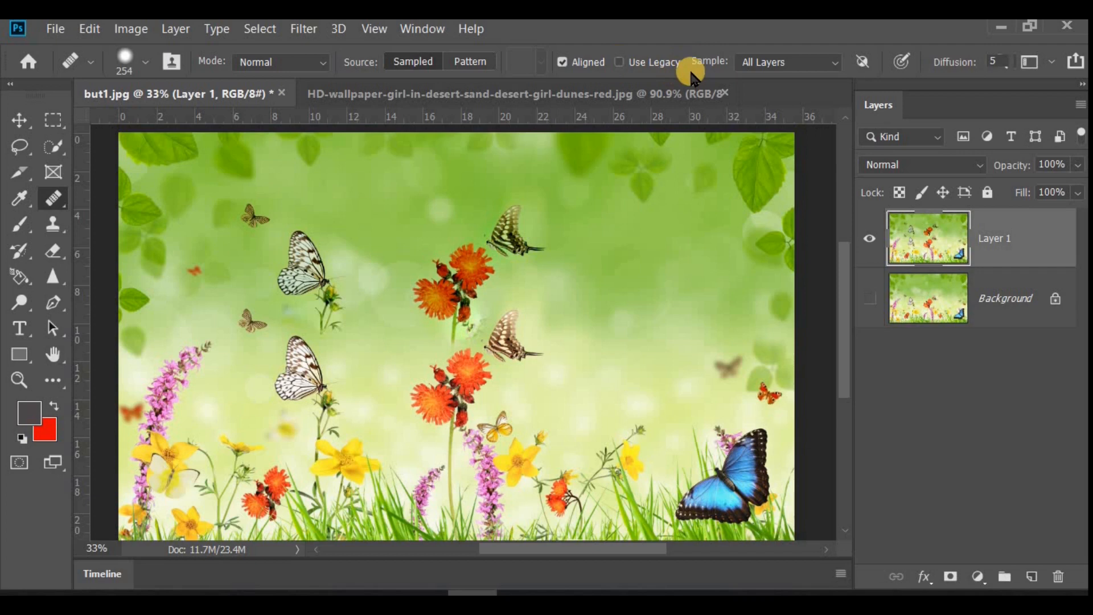
pyautogui.scroll(-1, 513, 348)
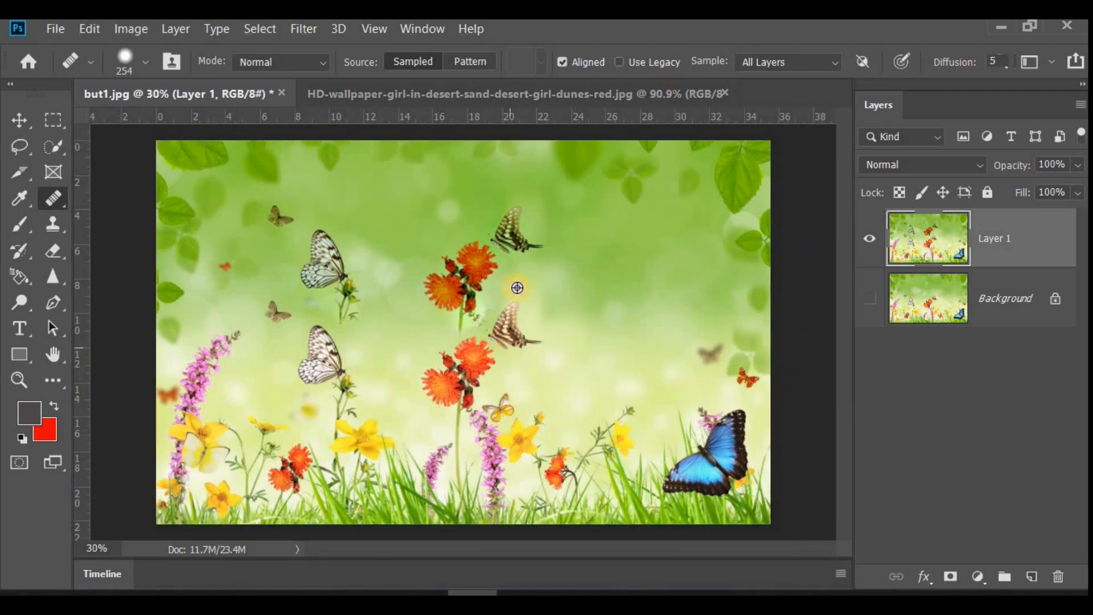
pyautogui.scroll(1, 521, 208)
# Step: Review the available layer options for Sample and keep All Layers
pyautogui.click(794, 63)
pyautogui.click(797, 64)
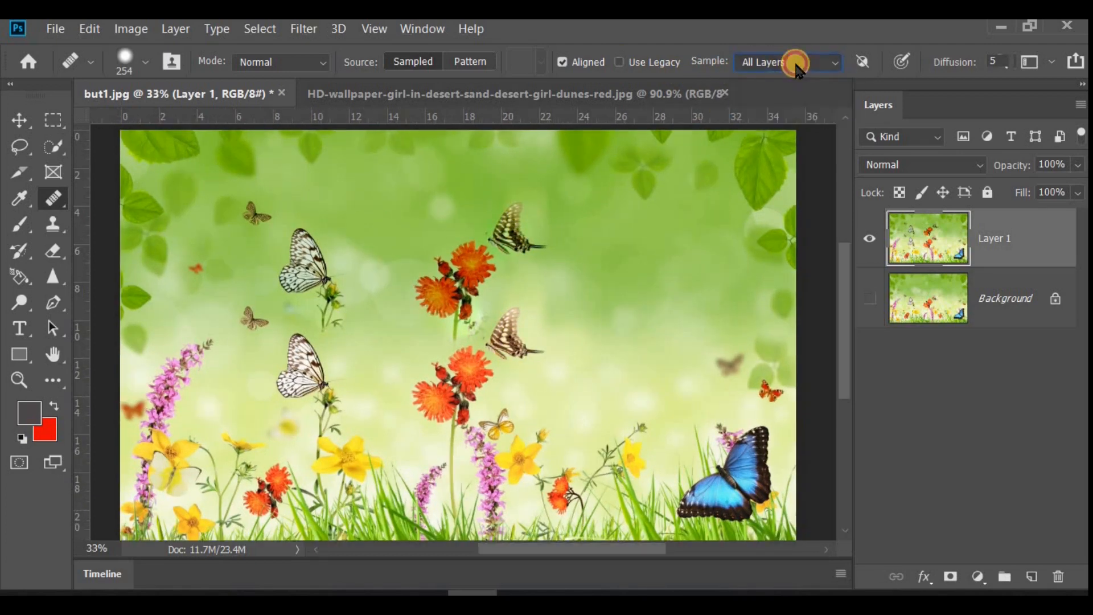
pyautogui.click(765, 60)
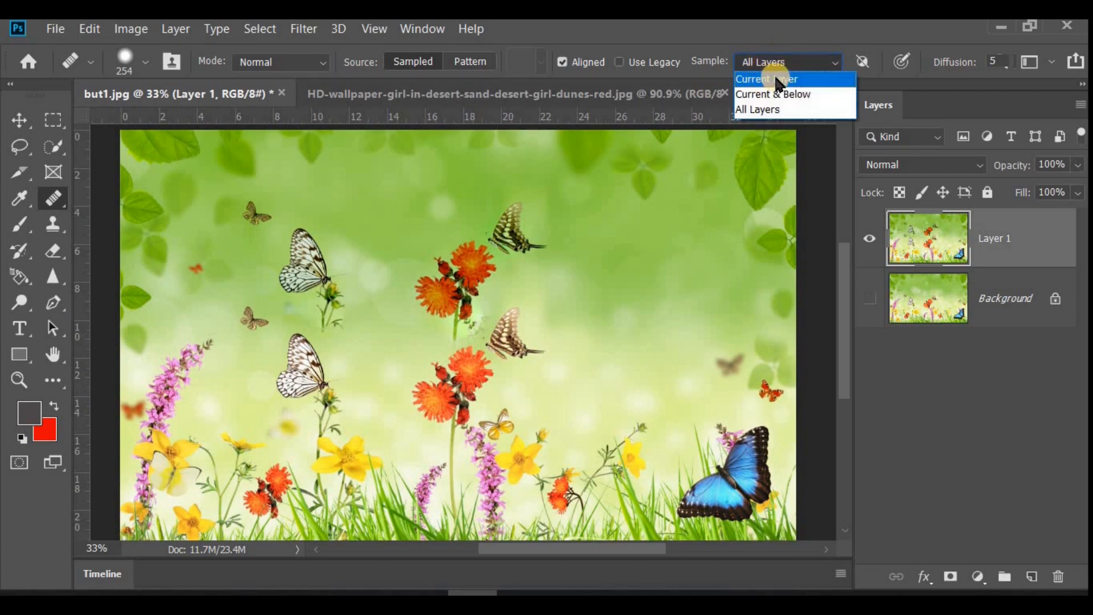
pyautogui.click(766, 111)
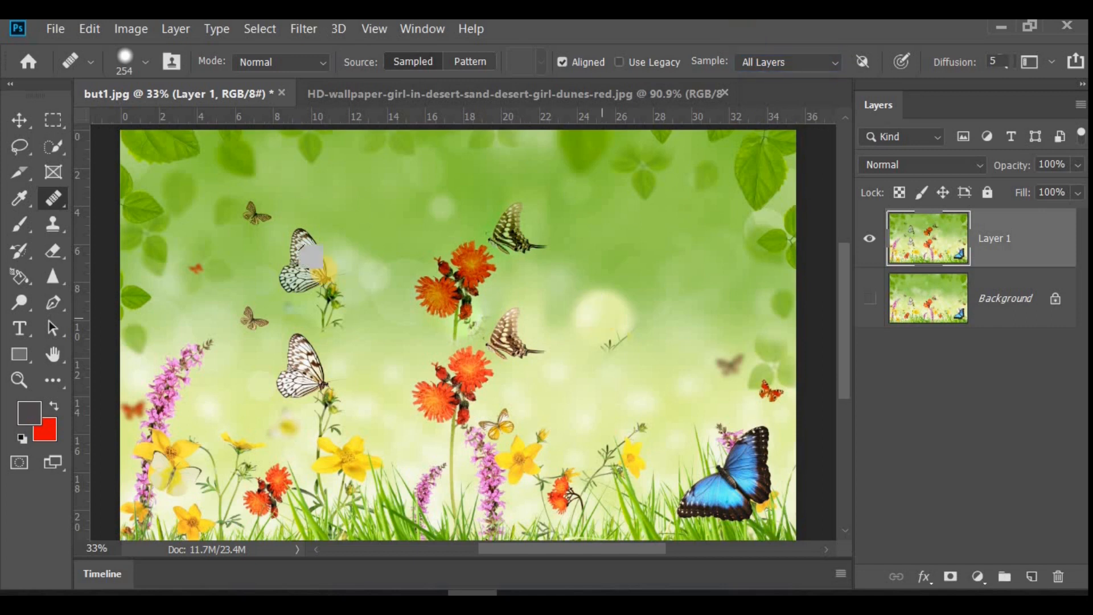
# Step: Undo all the painted butterfly and flower copies on Layer 1
pyautogui.hotkey('ctrl', 'z')
pyautogui.hotkey('ctrl', 'z')
pyautogui.hotkey('ctrl', 'z')
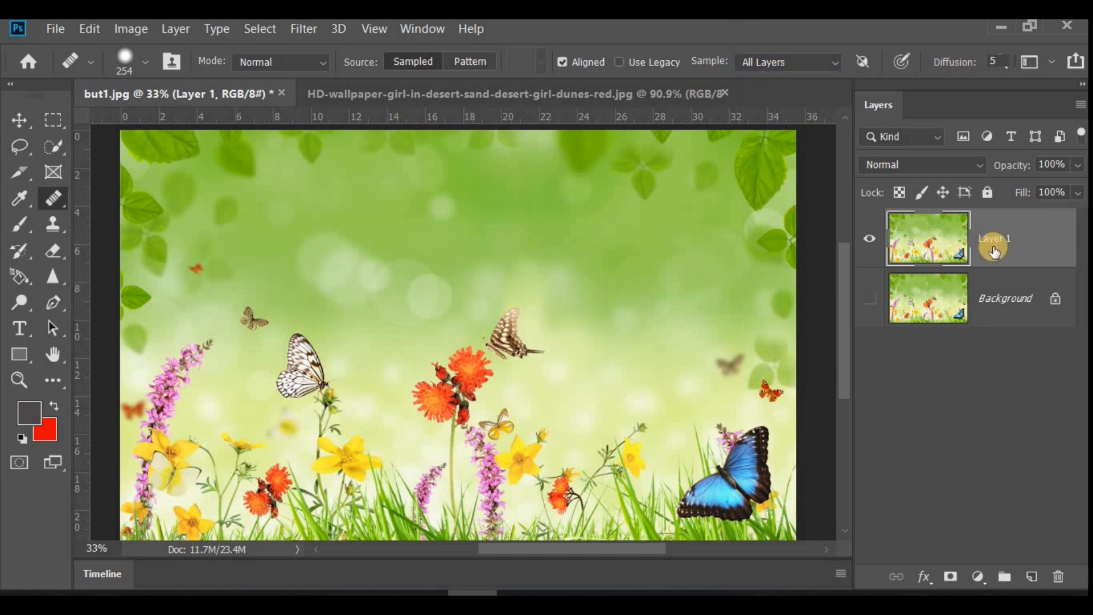
# Step: Add a new empty layer above Layer 1, try one dab on it and undo the dab
pyautogui.click(987, 406)
pyautogui.click(987, 241)
pyautogui.click(1033, 577)
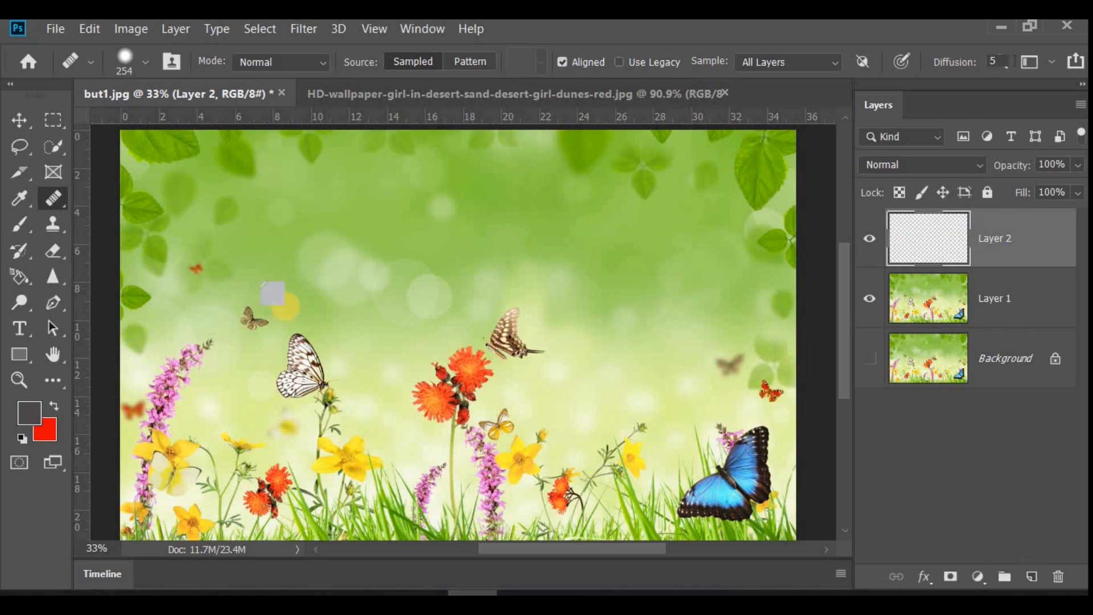
pyautogui.click(462, 258)
pyautogui.hotkey('ctrl', 'z')
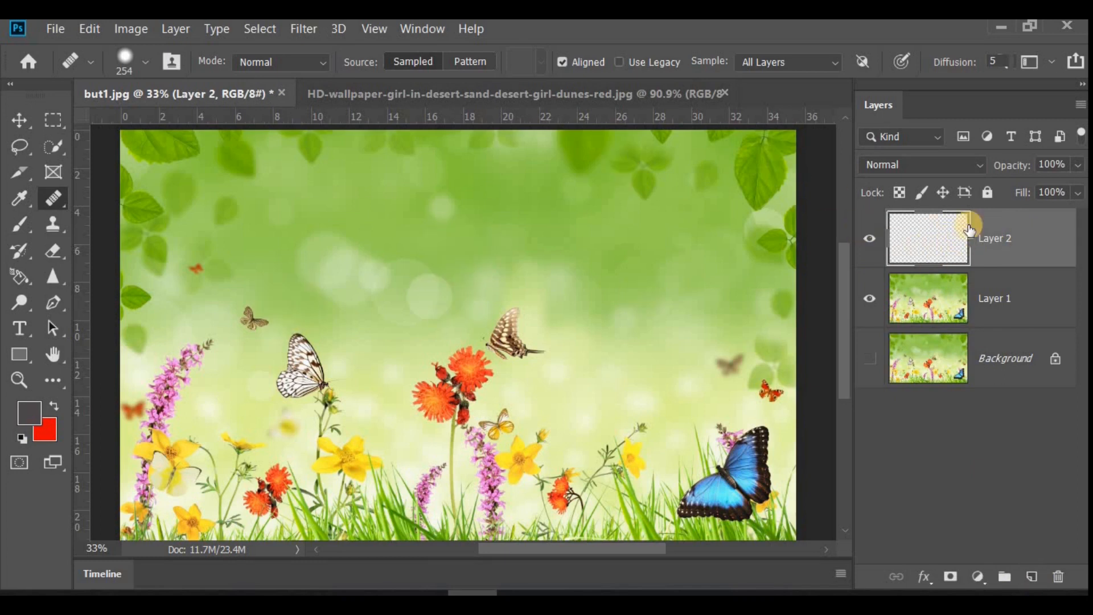
# Step: Switch to Layer 1 and back to Layer 2, and toggle Layer 2's visibility off and on
pyautogui.click(1003, 305)
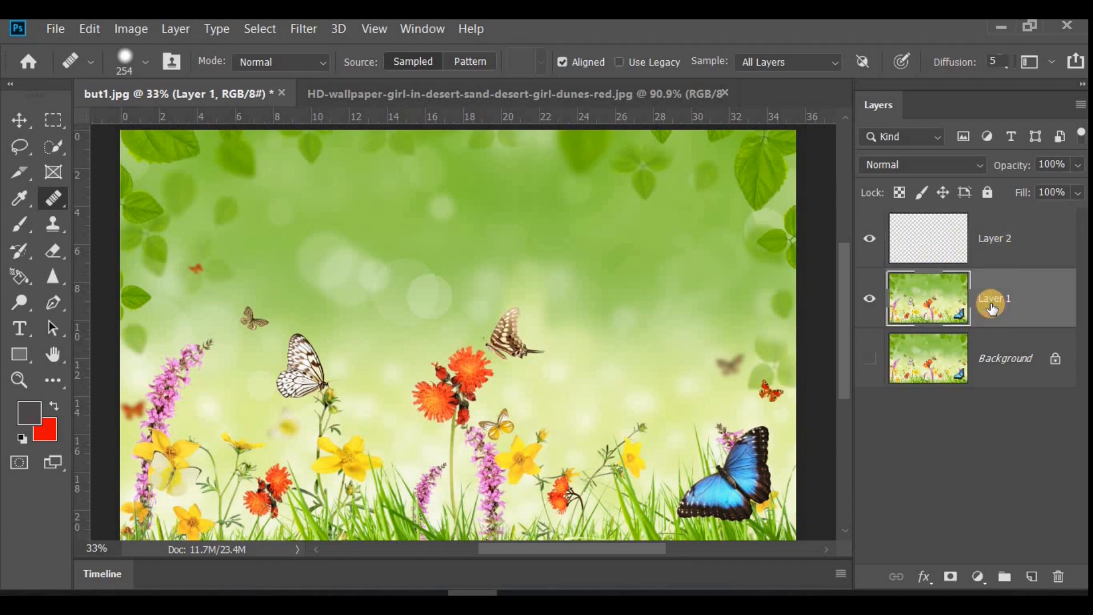
pyautogui.click(990, 239)
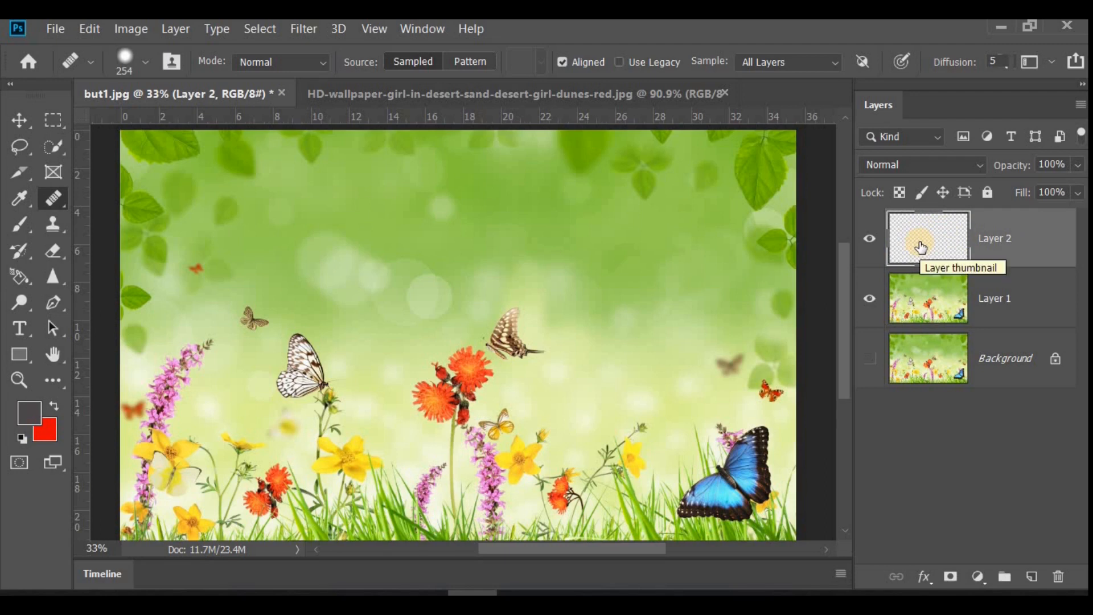
pyautogui.click(868, 242)
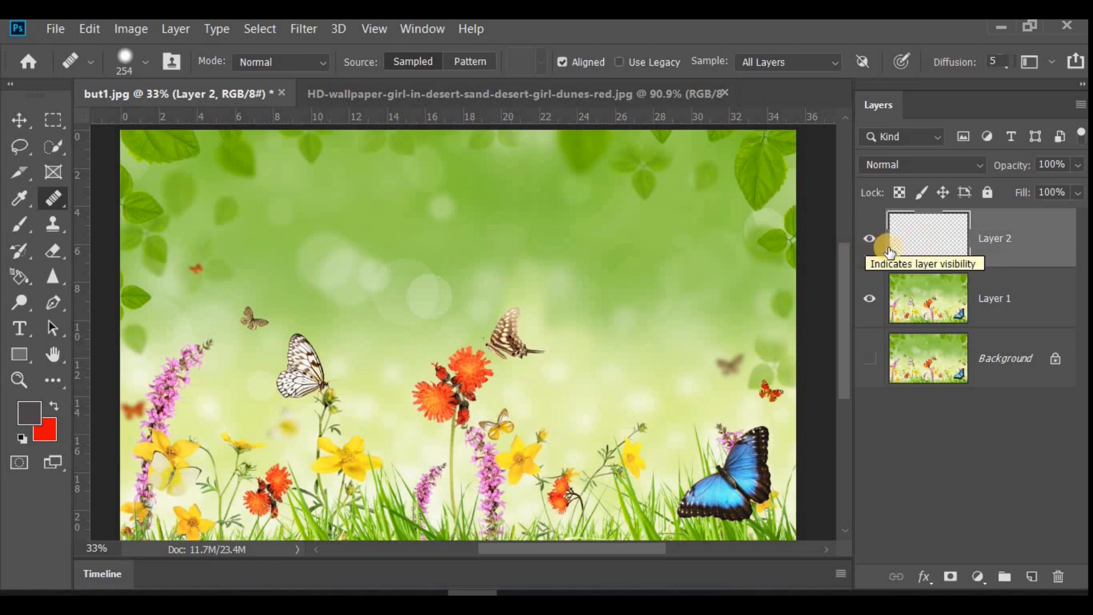
pyautogui.click(869, 239)
# Step: Paint a copy of the striped butterfly on Layer 2 with the Healing Brush, directly above the original
pyautogui.rightClick(54, 199)
pyautogui.click(131, 214)
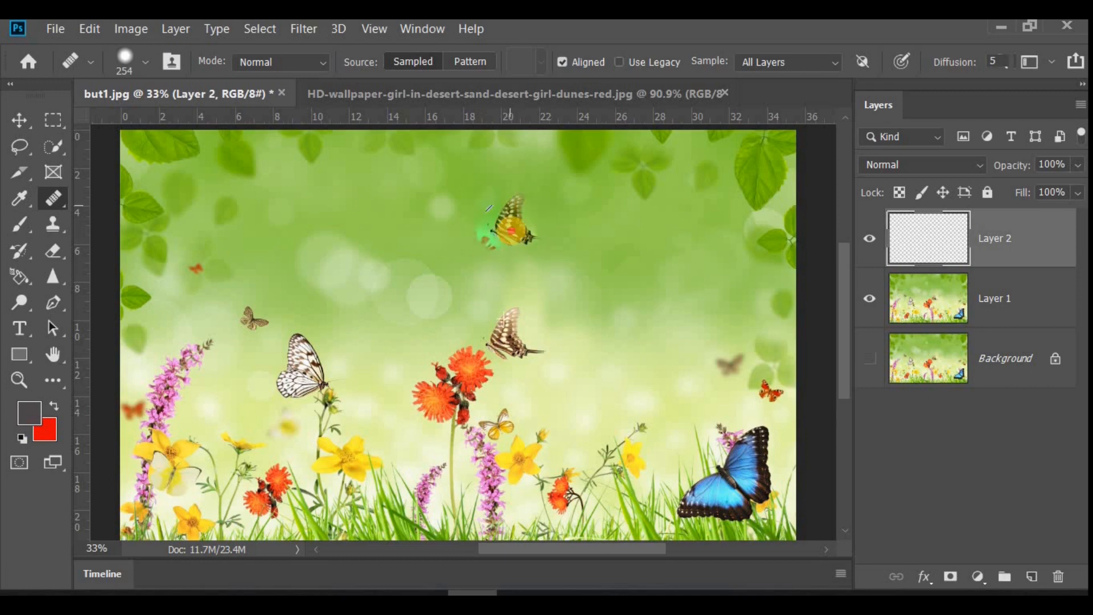
pyautogui.click(530, 228)
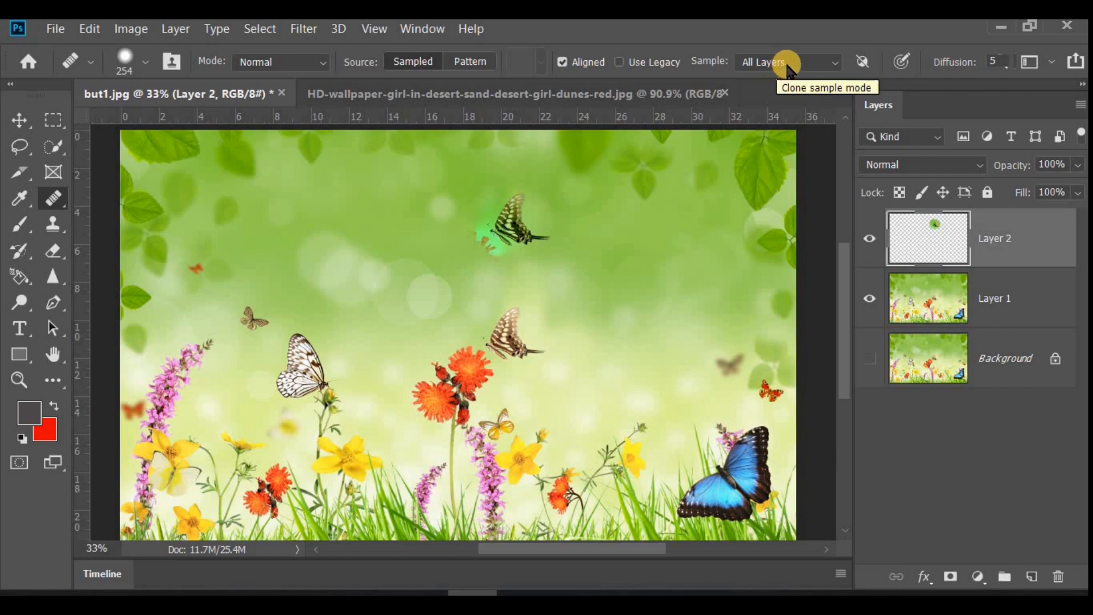
# Step: Set Sample to Current Layer with Layer 2 selected, change it to Current & Below and return it to All Layers
pyautogui.click(793, 67)
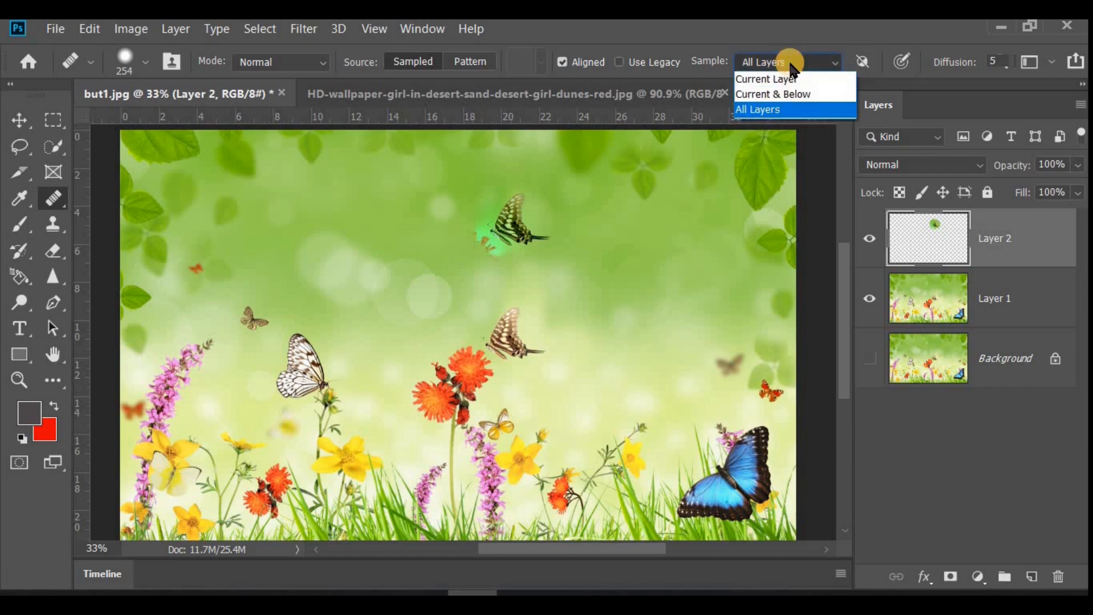
pyautogui.click(757, 76)
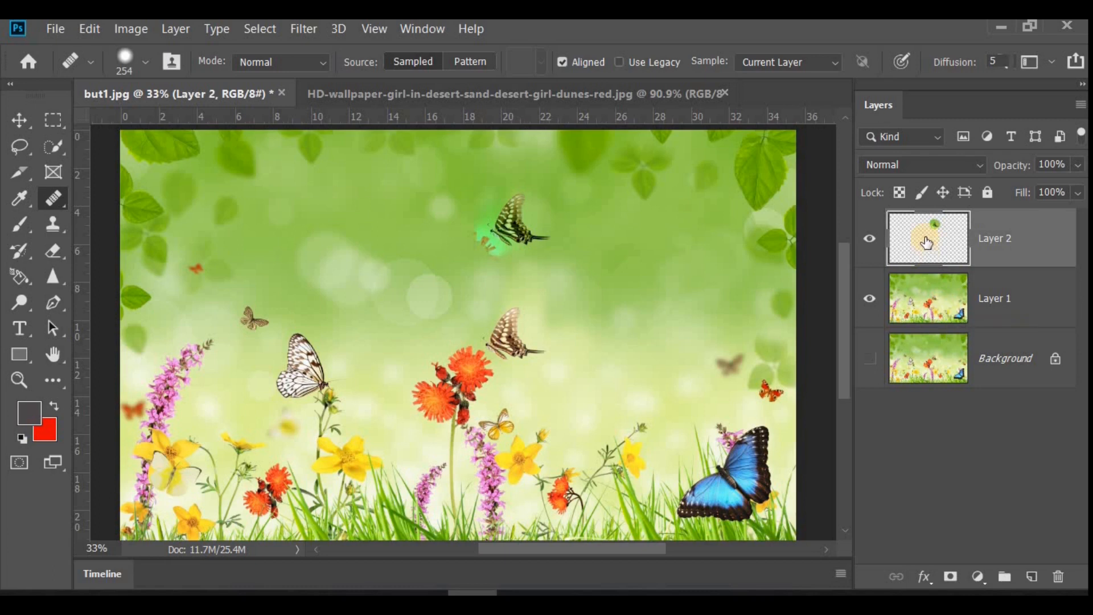
pyautogui.click(1014, 241)
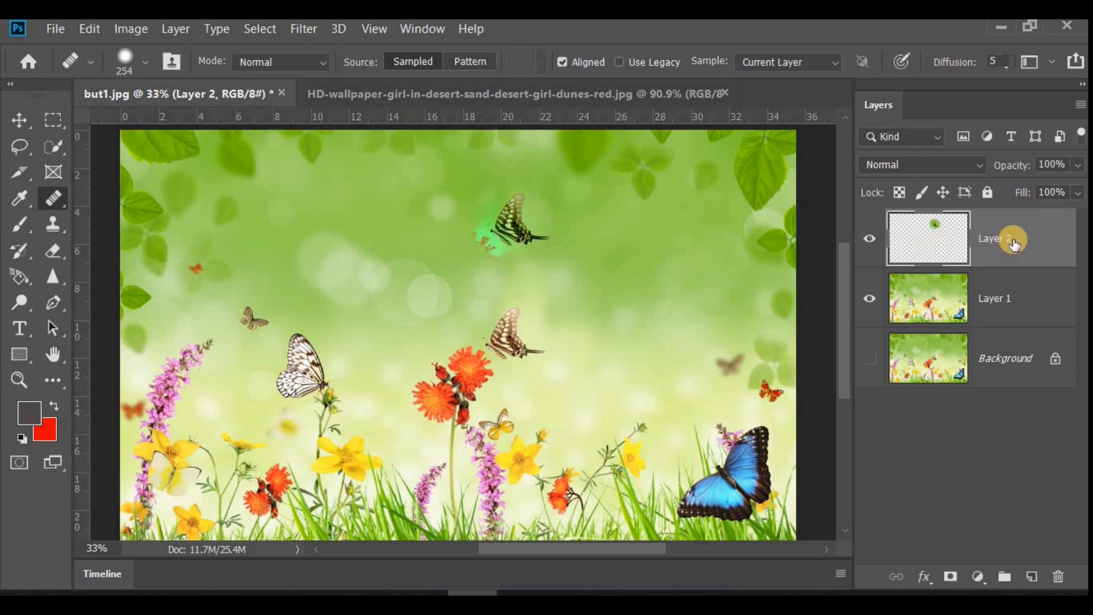
pyautogui.click(836, 63)
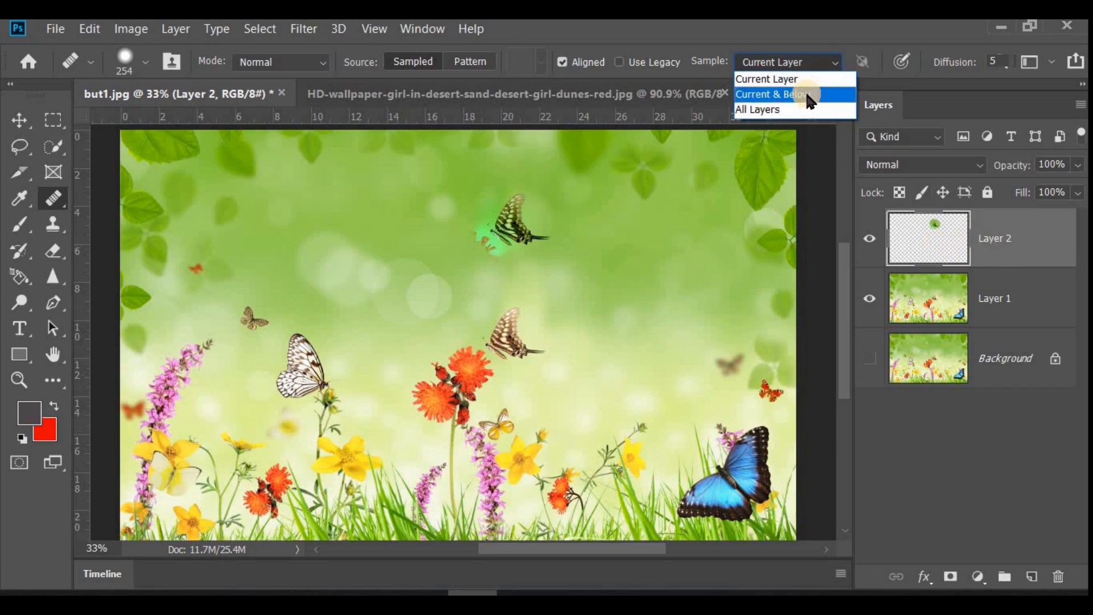
pyautogui.click(811, 101)
pyautogui.click(820, 64)
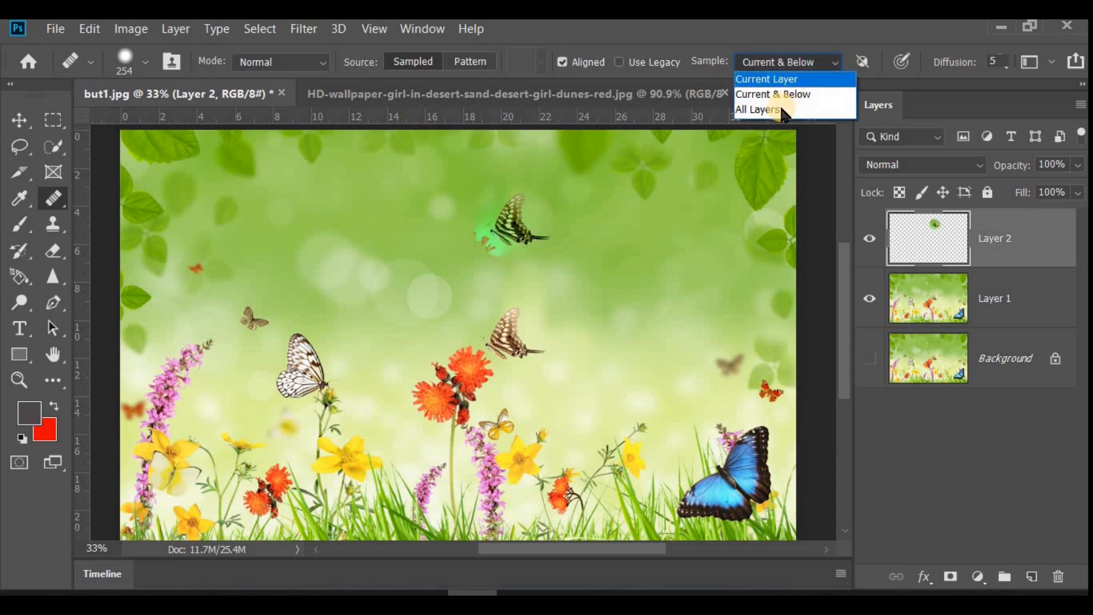
pyautogui.click(785, 112)
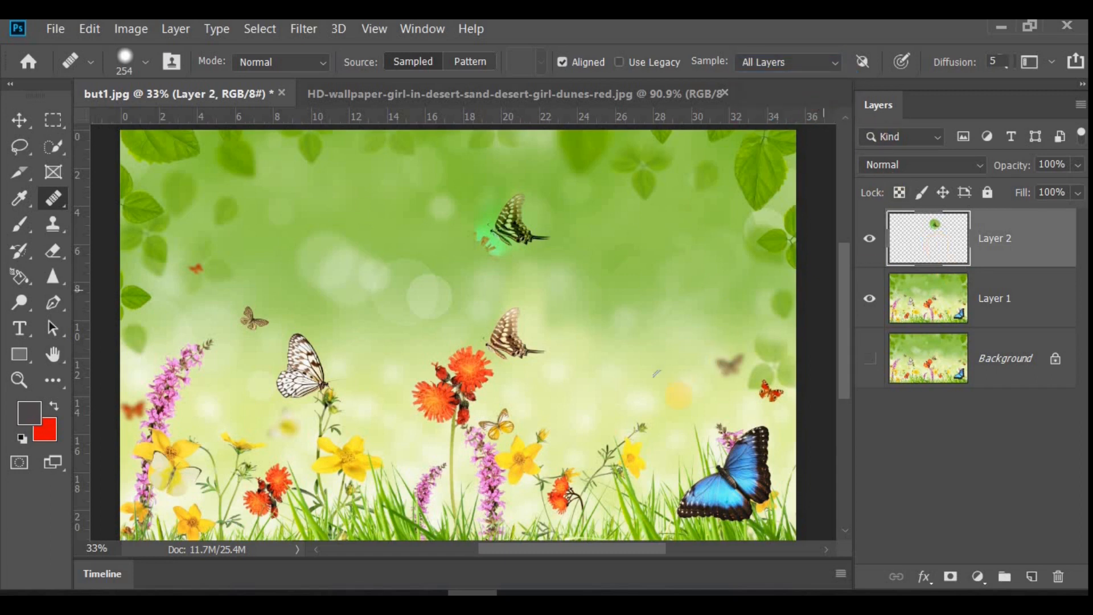
# Step: Sample the blue butterfly and paint a full copy of it on Layer 2 in the green area above the original
pyautogui.keyDown('alt'); pyautogui.click(738, 483); pyautogui.keyUp('alt')
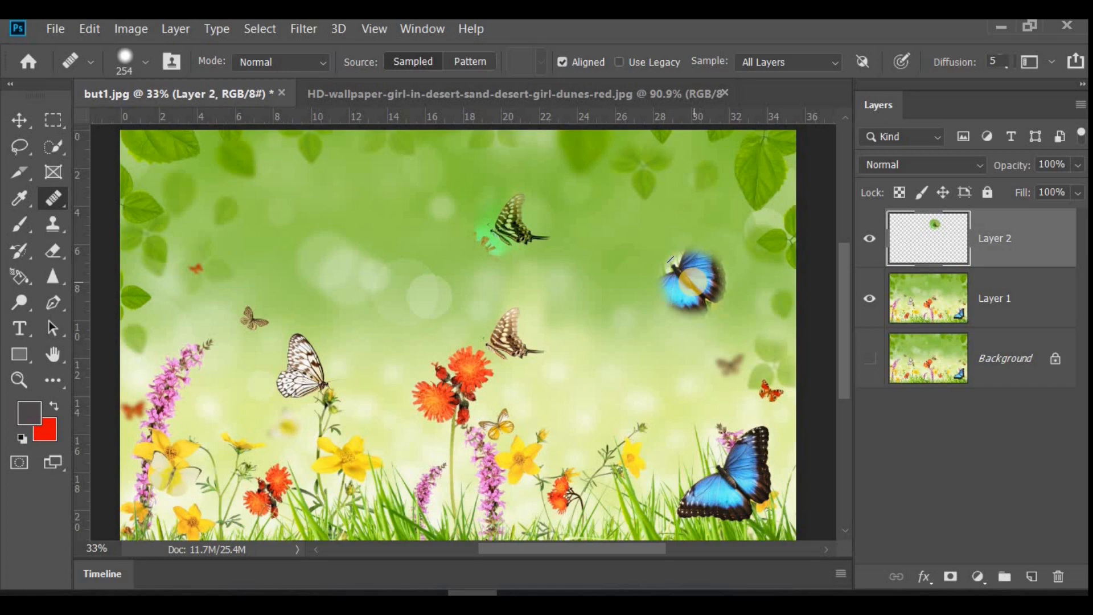
pyautogui.moveTo(694, 285)
pyautogui.mouseDown()
pyautogui.moveTo(715, 240)
pyautogui.moveTo(718, 285)
pyautogui.moveTo(694, 303)
pyautogui.moveTo(652, 300)
pyautogui.mouseUp()
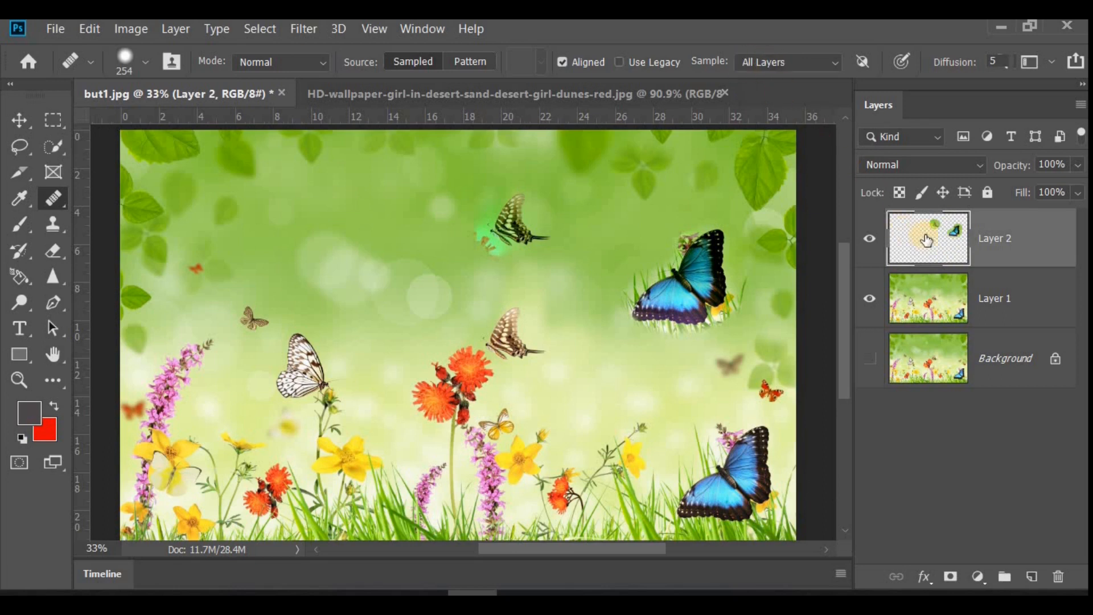
# Step: Review the Sample choices while keeping All Layers, and examine the pen pressure and Diffusion options of the Healing Brush
pyautogui.click(835, 67)
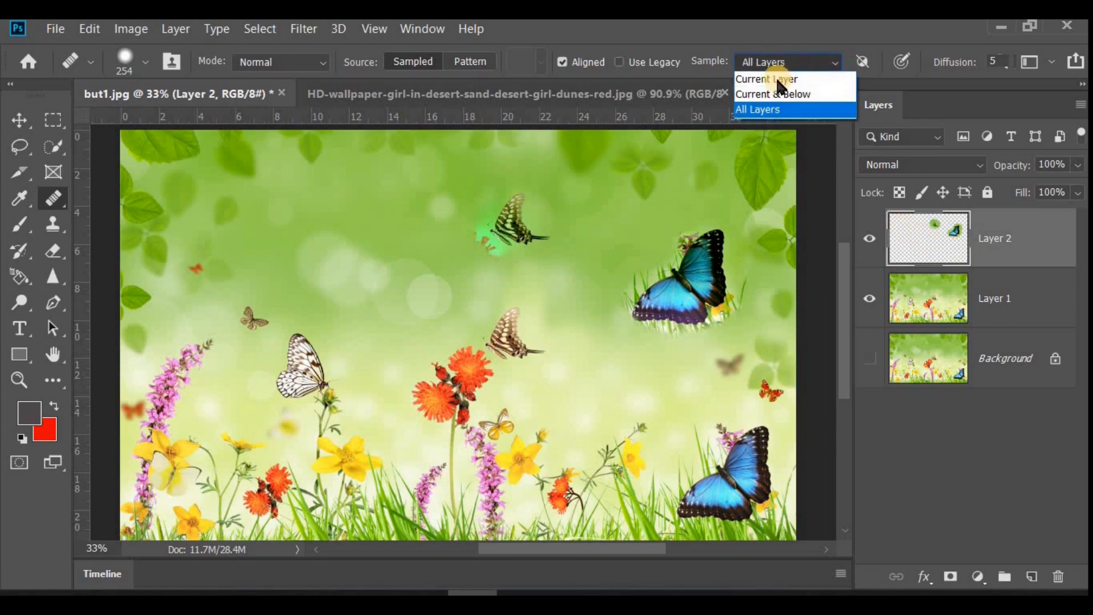
pyautogui.click(779, 109)
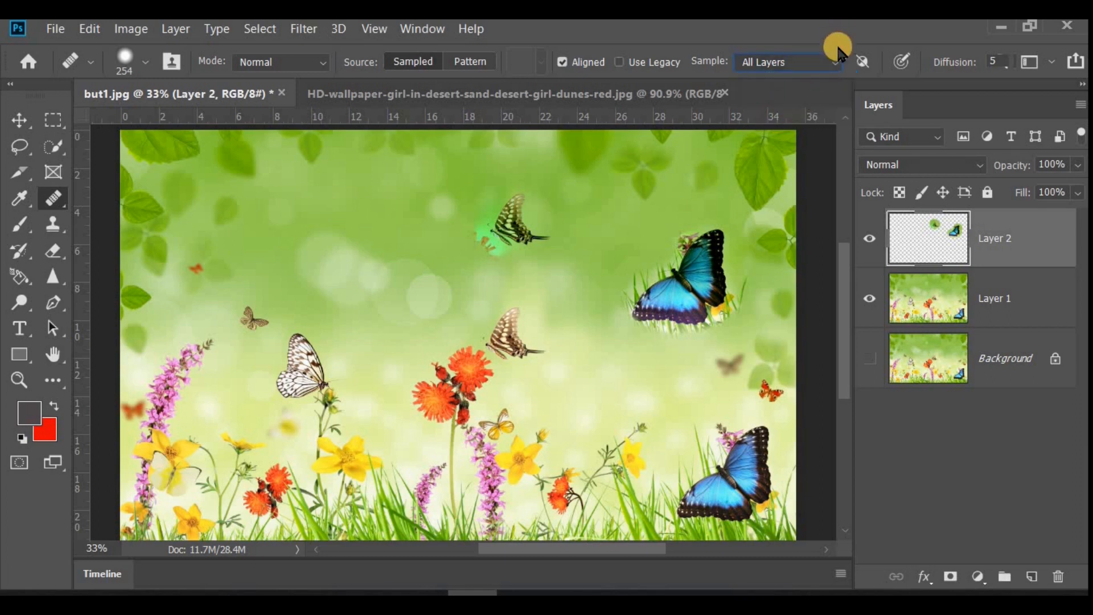
pyautogui.click(900, 59)
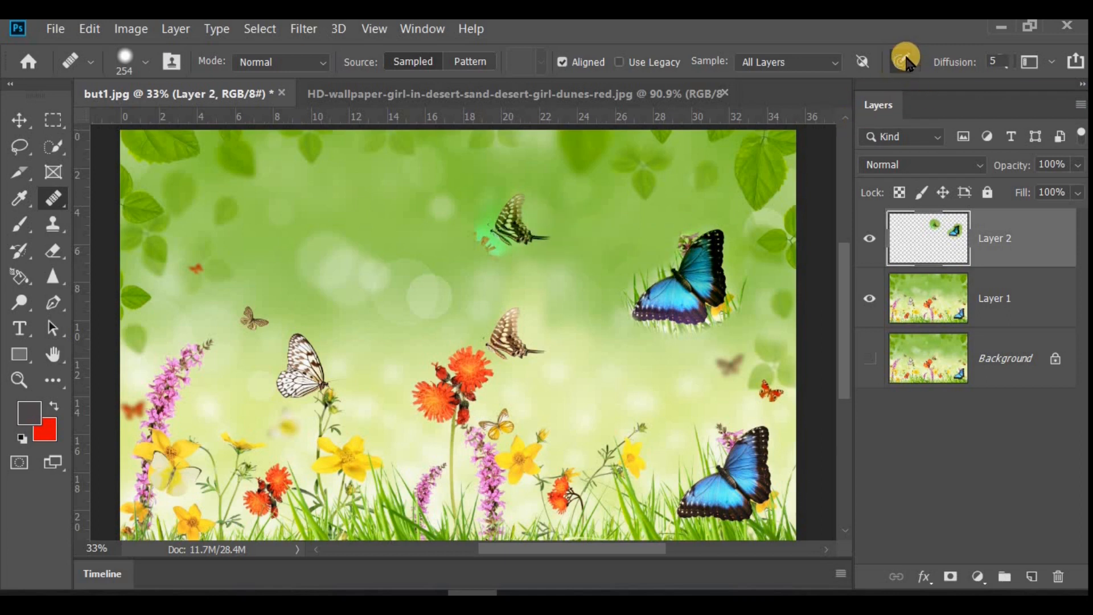
pyautogui.click(998, 62)
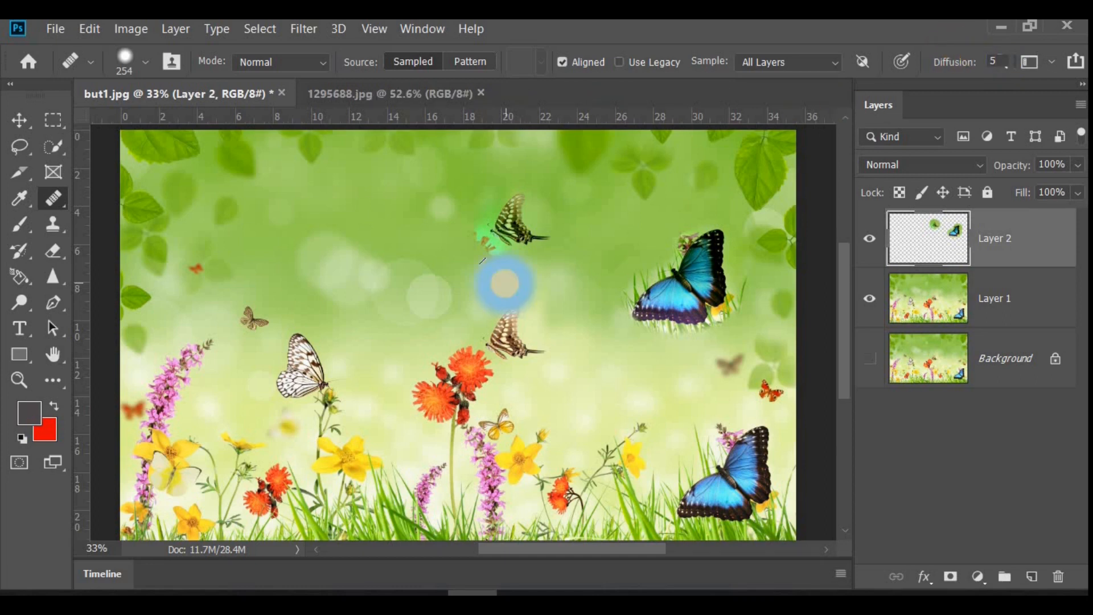
# Step: Switch to 1295688.jpg, choose the Healing Brush Tool and set its size to 147 px
pyautogui.click(371, 96)
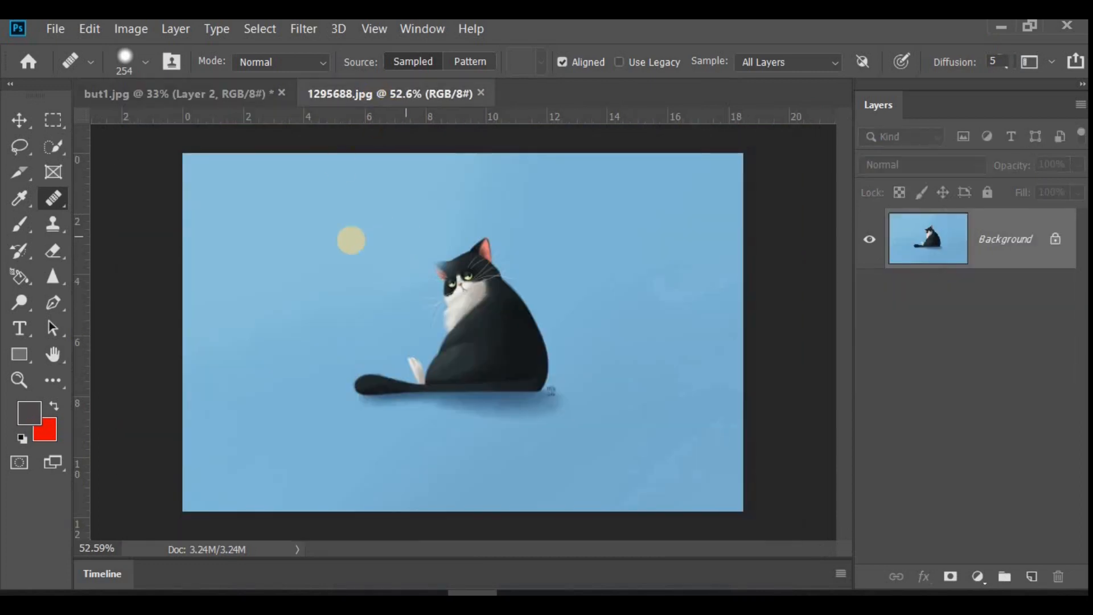
pyautogui.rightClick(54, 200)
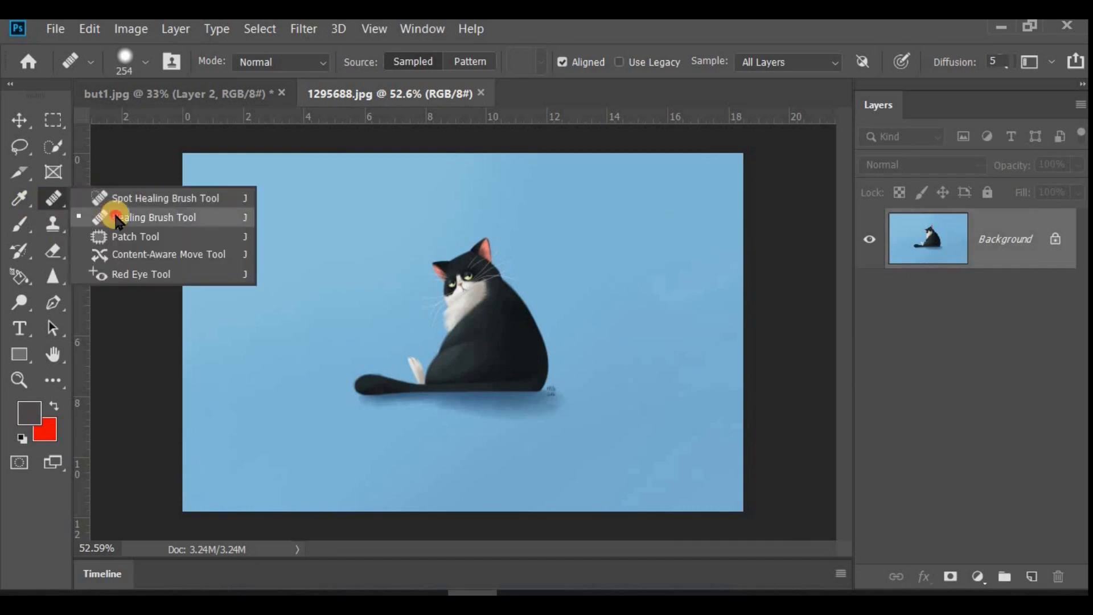
pyautogui.click(111, 217)
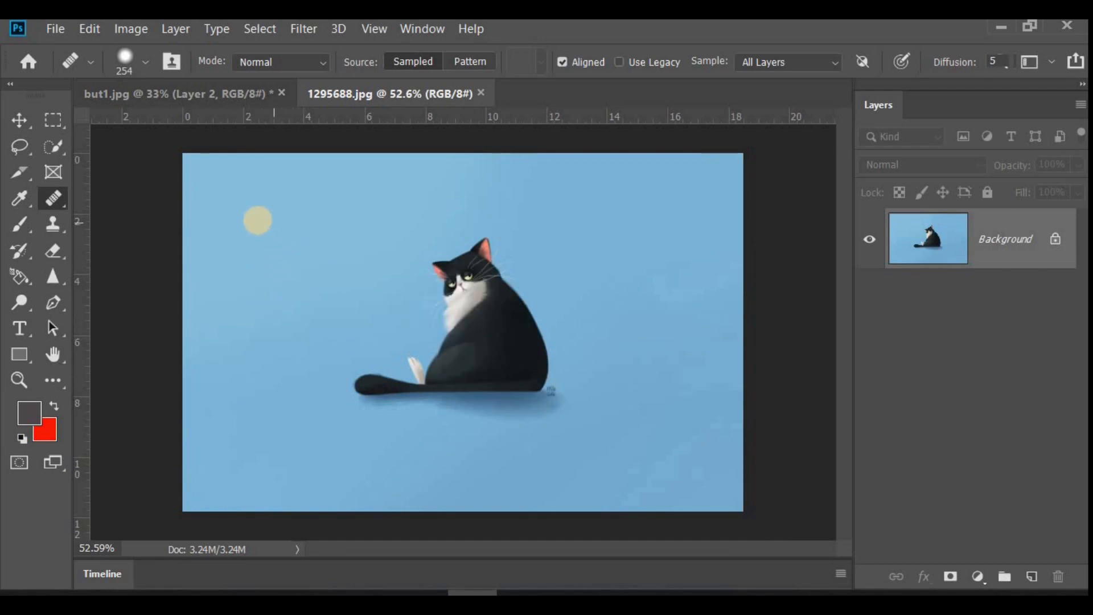
pyautogui.keyDown('alt'); pyautogui.rightClick(279, 238); pyautogui.keyUp('alt')
pyautogui.keyDown('alt'); pyautogui.rightClick(276, 237); pyautogui.keyUp('alt')
pyautogui.click(146, 61)
pyautogui.moveTo(160, 118); pyautogui.dragTo(153, 118)
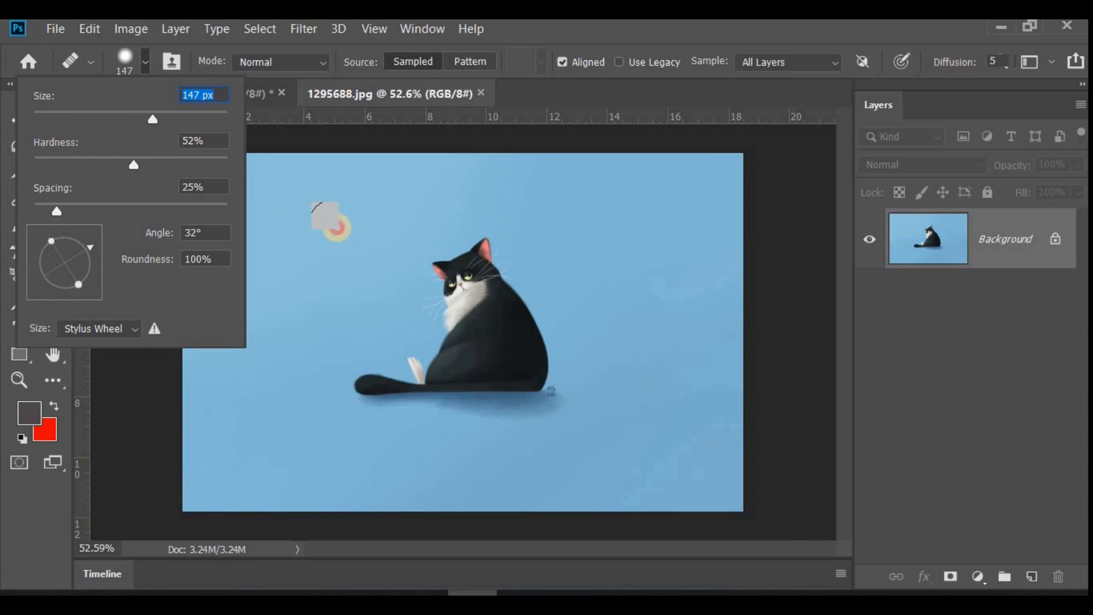
pyautogui.click(314, 209)
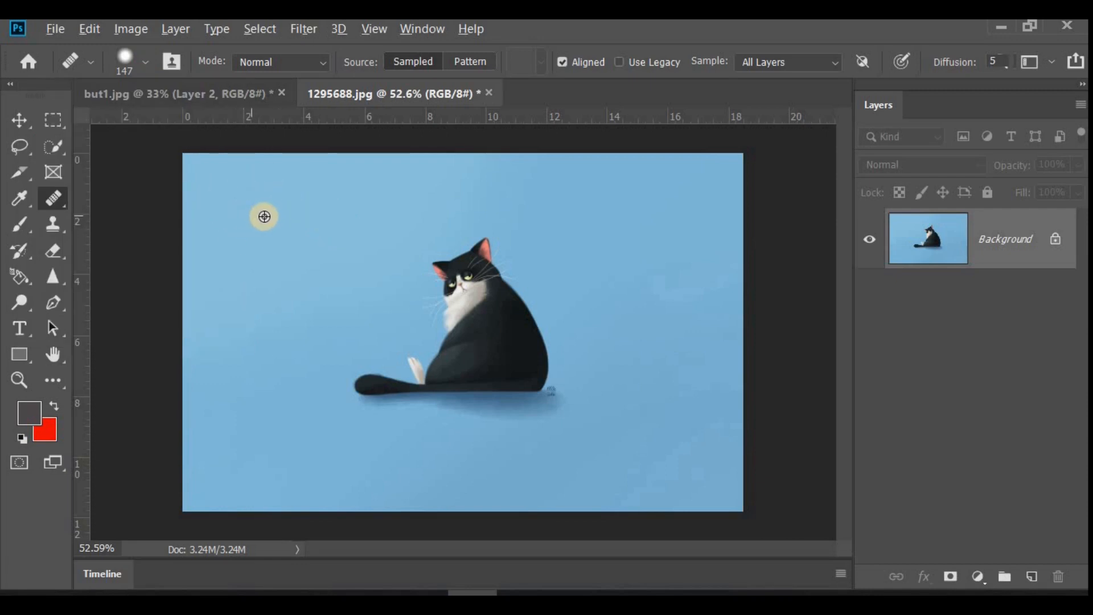
# Step: Resize the brush on the canvas to 217 px, trying hardness values from 26% to 99% and ending at about 51%
pyautogui.keyDown('alt'); pyautogui.rightClick(268, 218); pyautogui.keyUp('alt')
pyautogui.moveTo(269, 220)
pyautogui.mouseDown()
pyautogui.moveTo(231, 219)
pyautogui.moveTo(291, 223)
pyautogui.mouseUp()
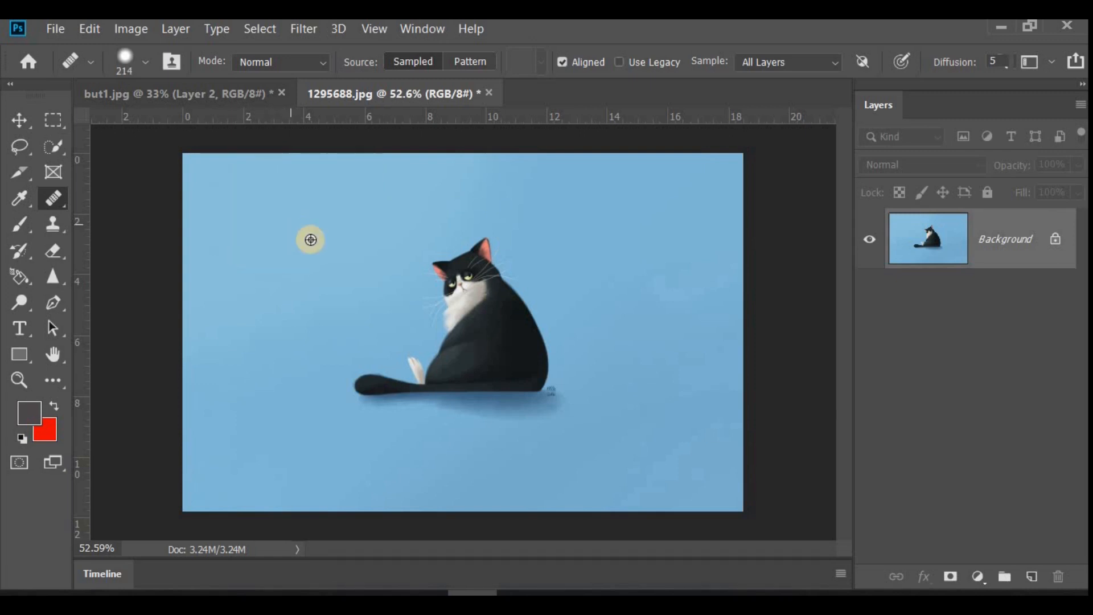
pyautogui.scroll(4, 311, 240)
pyautogui.moveTo(273, 283)
pyautogui.mouseDown()
pyautogui.moveTo(294, 296)
pyautogui.moveTo(393, 278)
pyautogui.moveTo(246, 280)
pyautogui.moveTo(295, 285)
pyautogui.mouseUp()
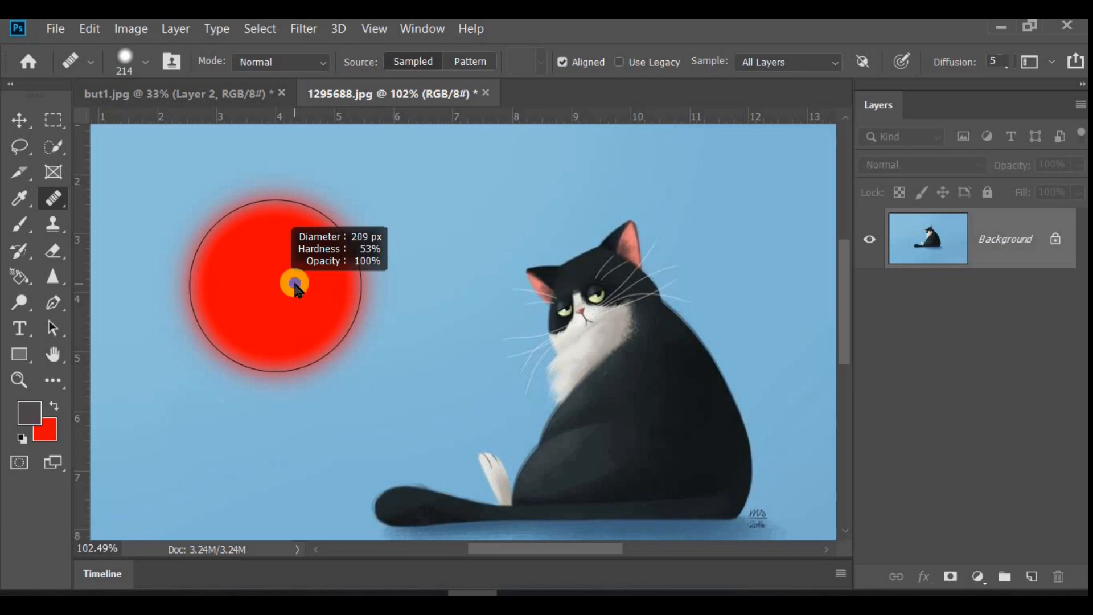
pyautogui.moveTo(295, 288); pyautogui.dragTo(293, 210)
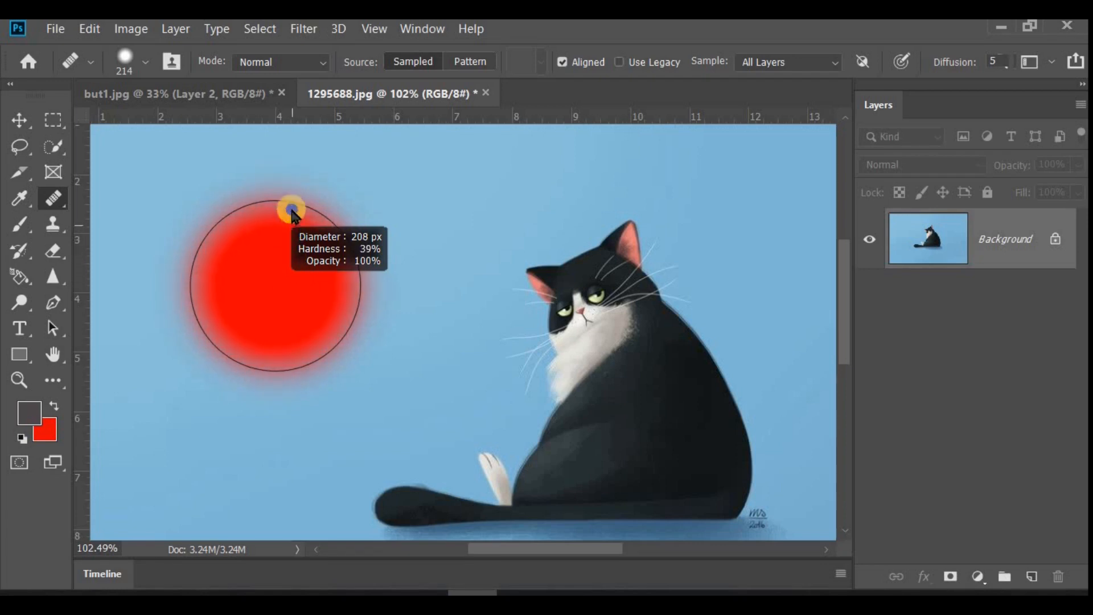
pyautogui.moveTo(296, 171)
pyautogui.mouseDown()
pyautogui.moveTo(293, 149)
pyautogui.moveTo(285, 459)
pyautogui.moveTo(263, 212)
pyautogui.moveTo(275, 163)
pyautogui.moveTo(275, 212)
pyautogui.moveTo(278, 156)
pyautogui.mouseUp()
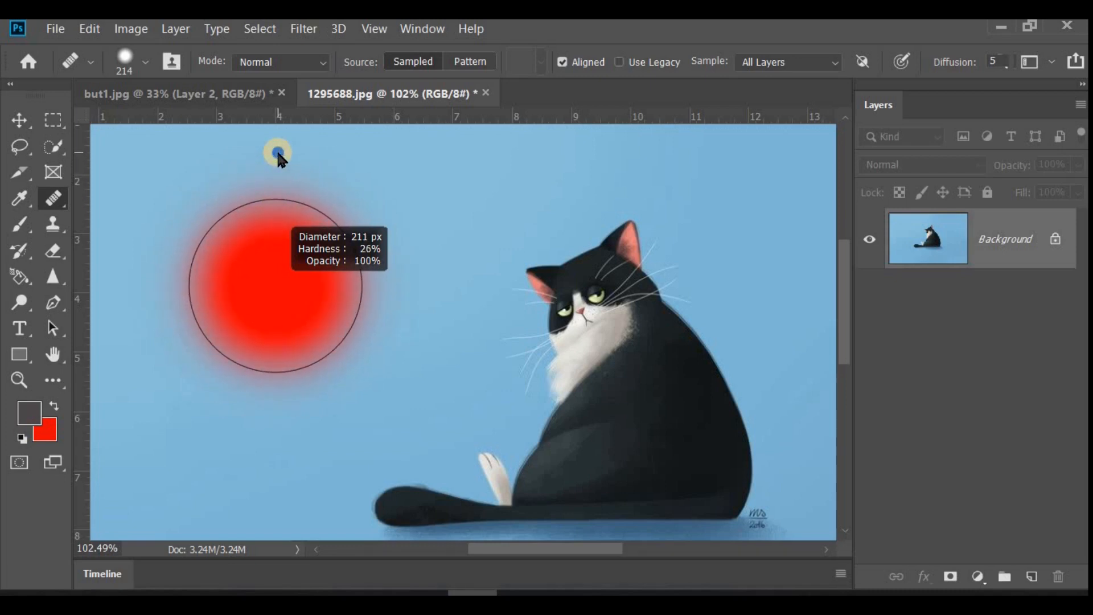
pyautogui.moveTo(282, 142); pyautogui.dragTo(287, 459)
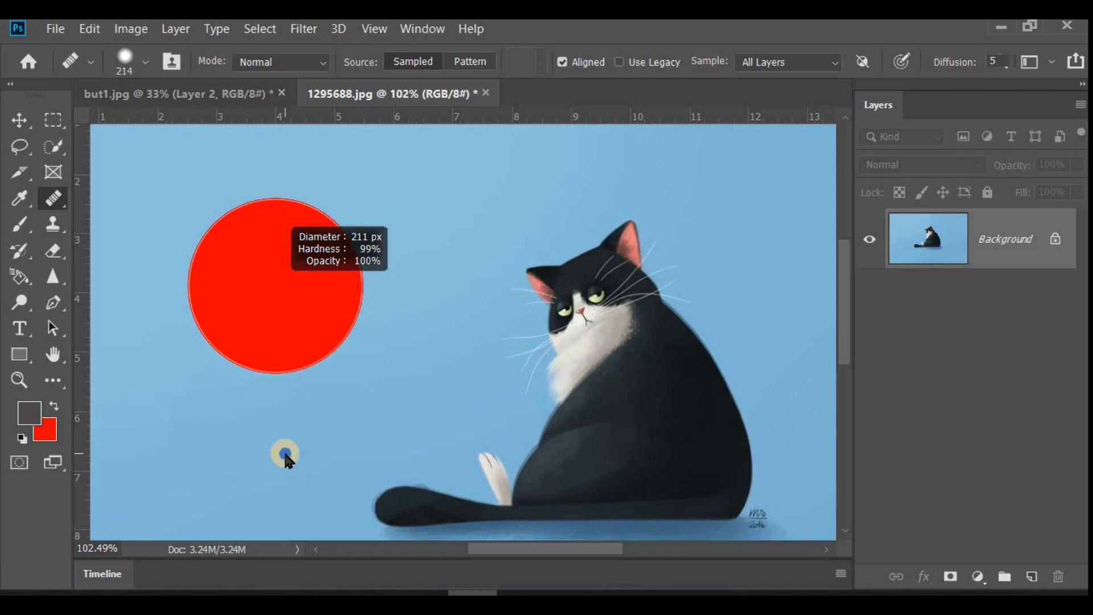
pyautogui.moveTo(285, 453); pyautogui.dragTo(287, 448)
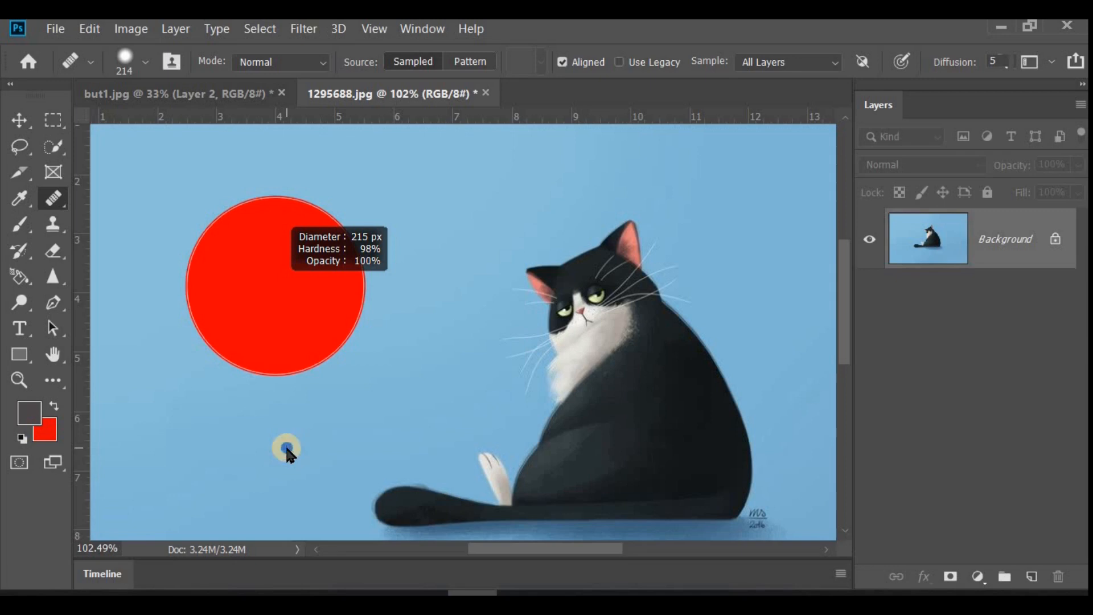
pyautogui.moveTo(276, 330); pyautogui.dragTo(283, 273)
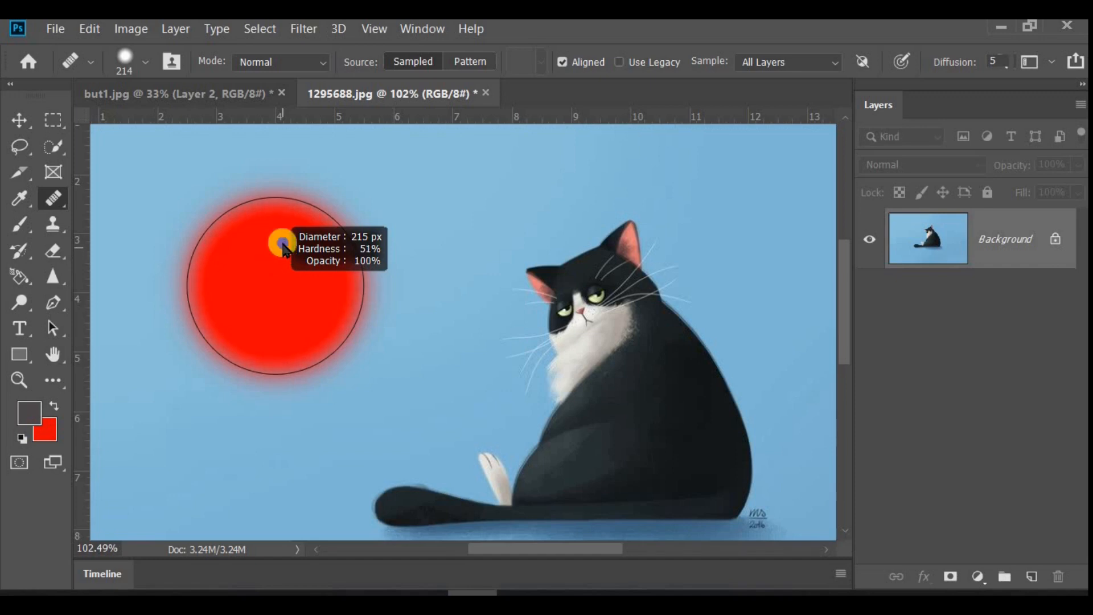
pyautogui.moveTo(283, 248); pyautogui.dragTo(281, 242)
# Step: Paint sampled blue background over the cat's head with the Healing Brush
pyautogui.scroll(-2, 203, 238)
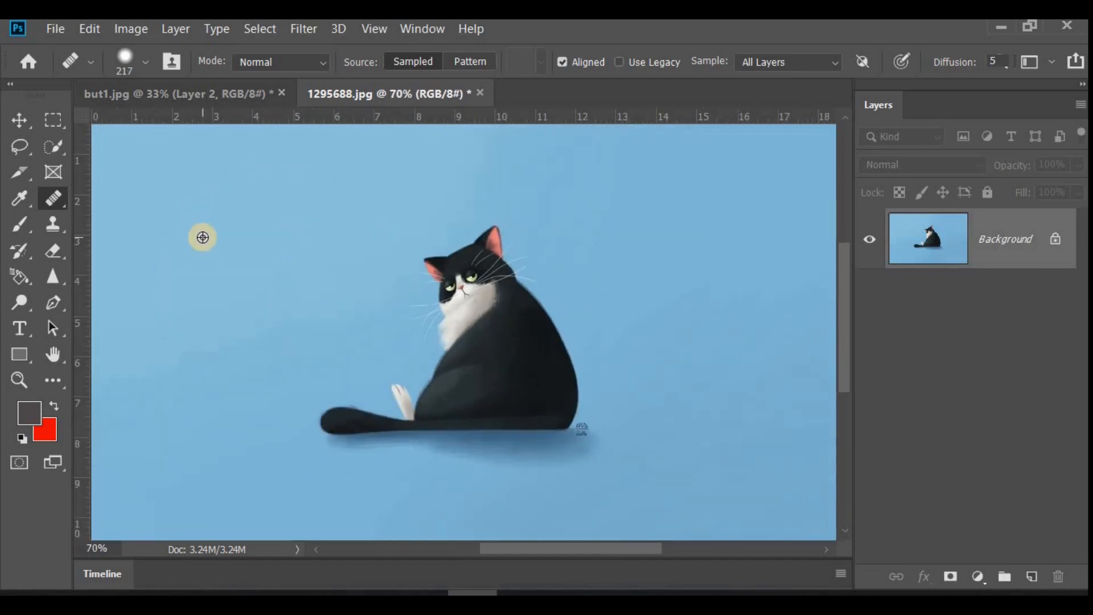
pyautogui.scroll(-1, 213, 244)
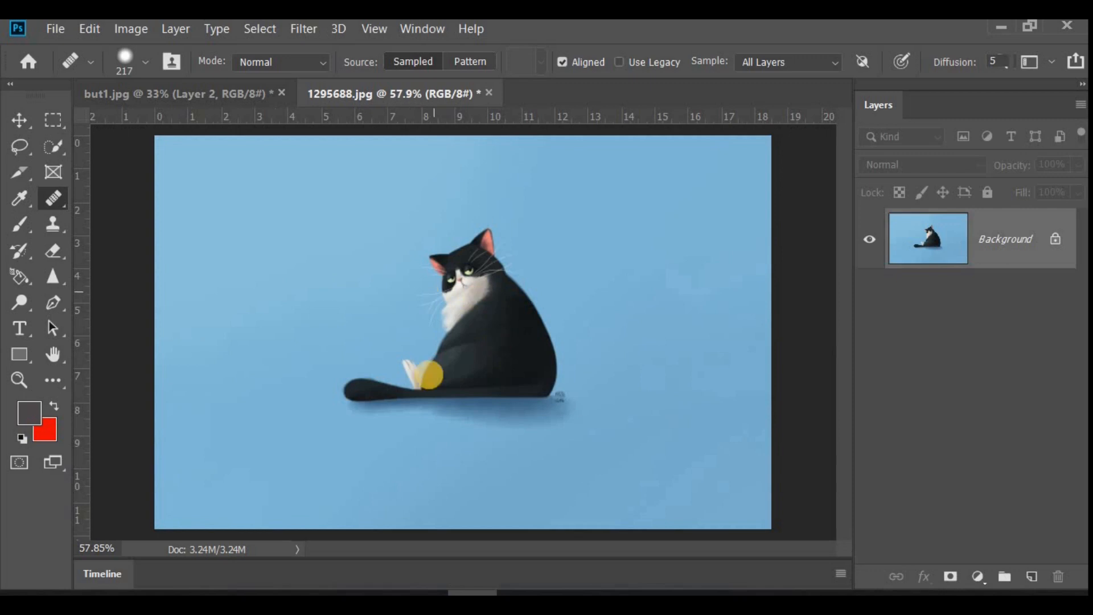
pyautogui.scroll(2, 467, 339)
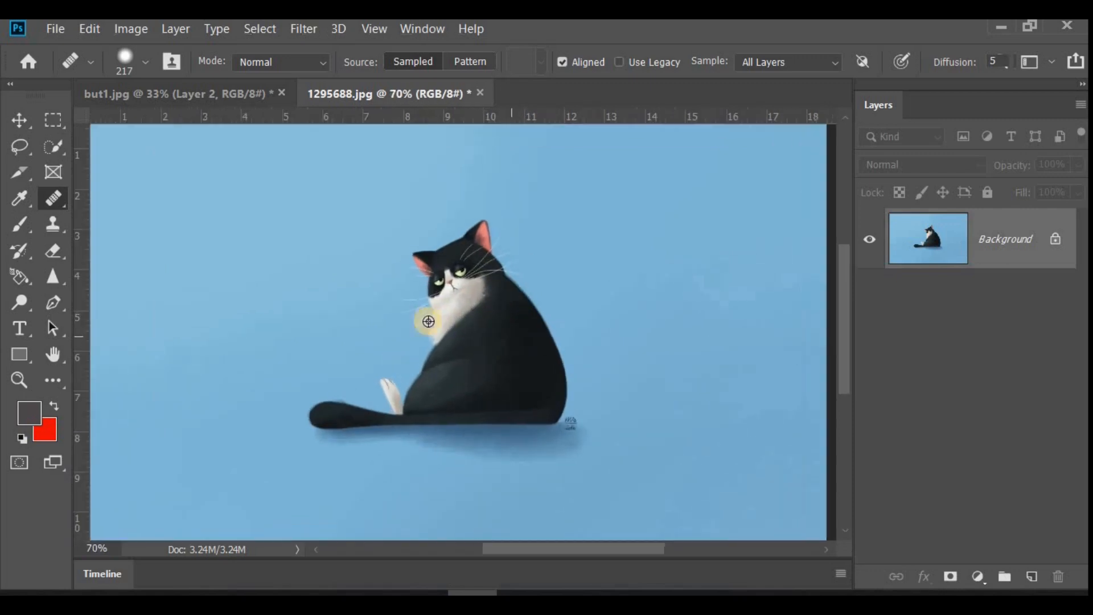
pyautogui.scroll(1, 415, 315)
pyautogui.scroll(-1, 627, 335)
pyautogui.scroll(-1, 627, 335)
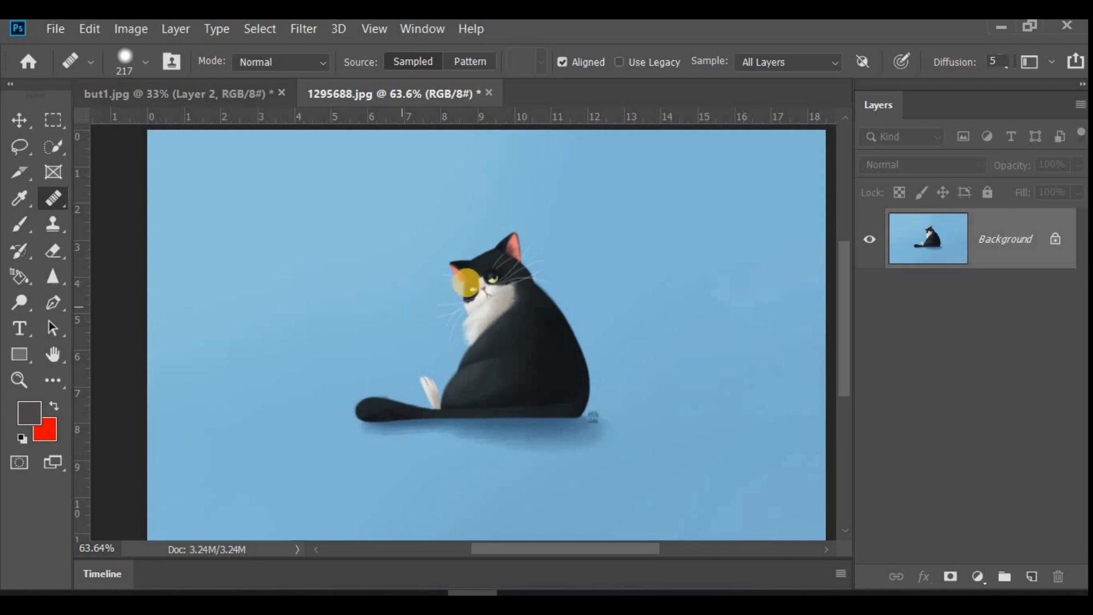
pyautogui.click(485, 264)
pyautogui.click(488, 262)
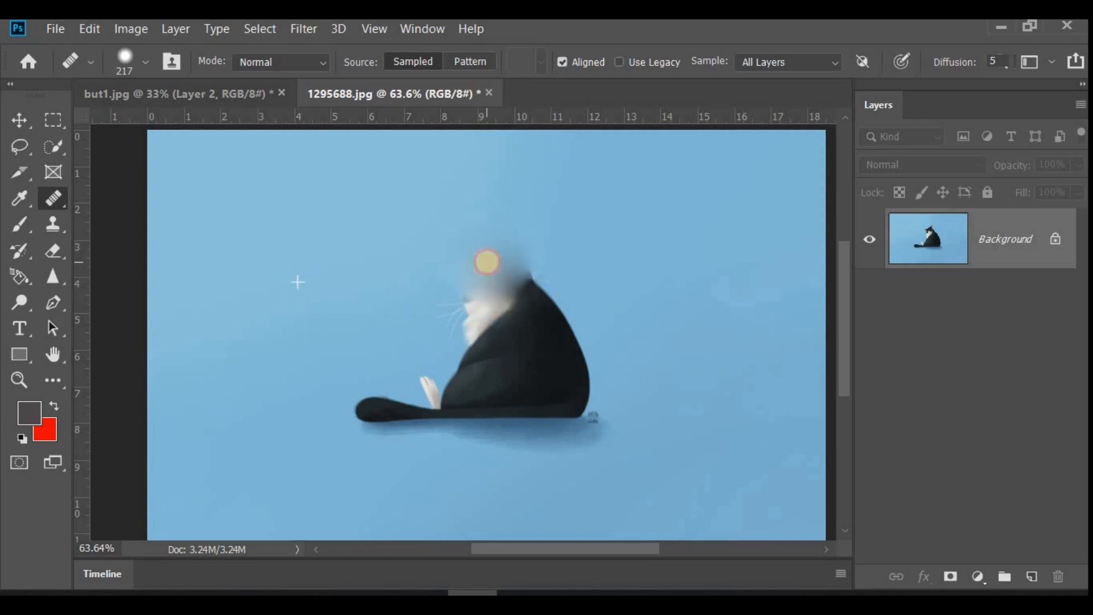
# Step: Heal over the cat's body, legs and tail with several Aligned strokes, undoing the one near the body's lower right edge
pyautogui.click(480, 295)
pyautogui.moveTo(480, 294)
pyautogui.mouseDown()
pyautogui.moveTo(525, 303)
pyautogui.moveTo(563, 382)
pyautogui.mouseUp()
pyautogui.click(574, 392)
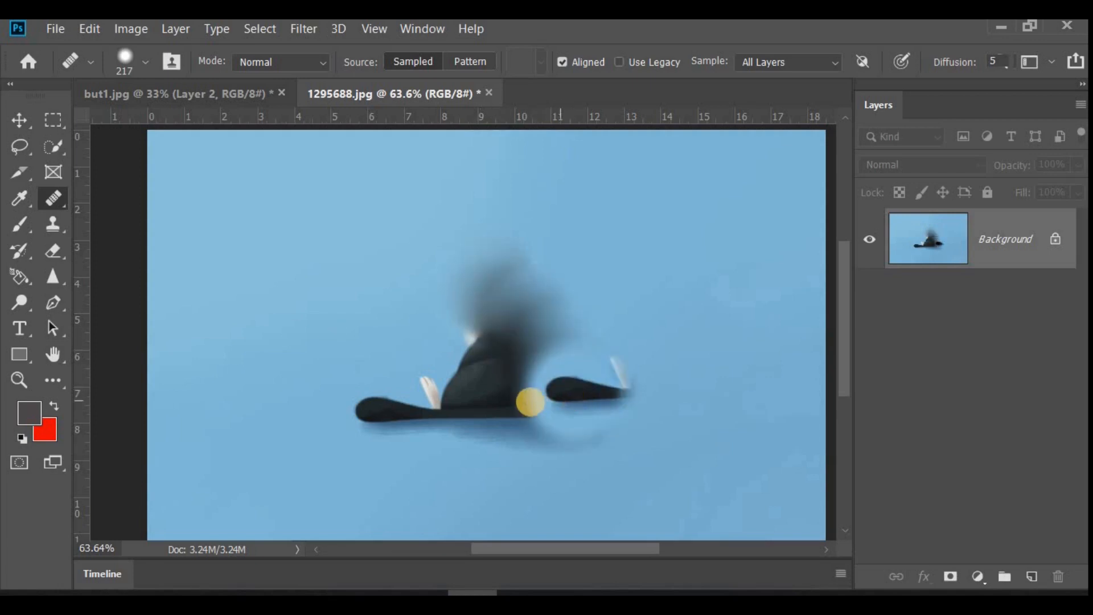
pyautogui.hotkey('ctrl', 'z')
pyautogui.click(509, 388)
pyautogui.click(532, 388)
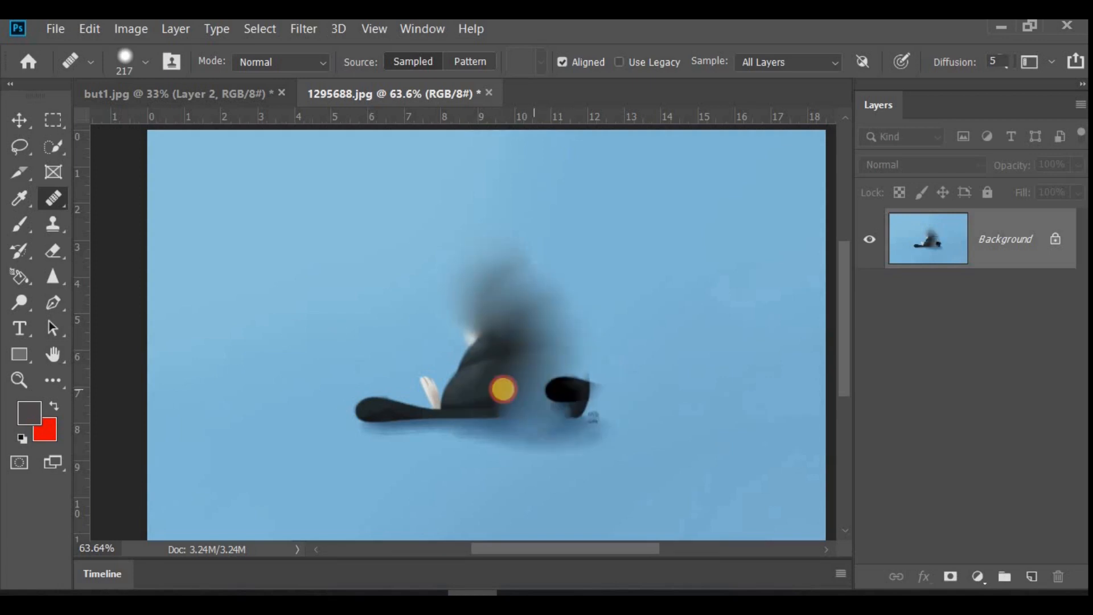
pyautogui.click(506, 387)
pyautogui.click(477, 392)
pyautogui.click(405, 404)
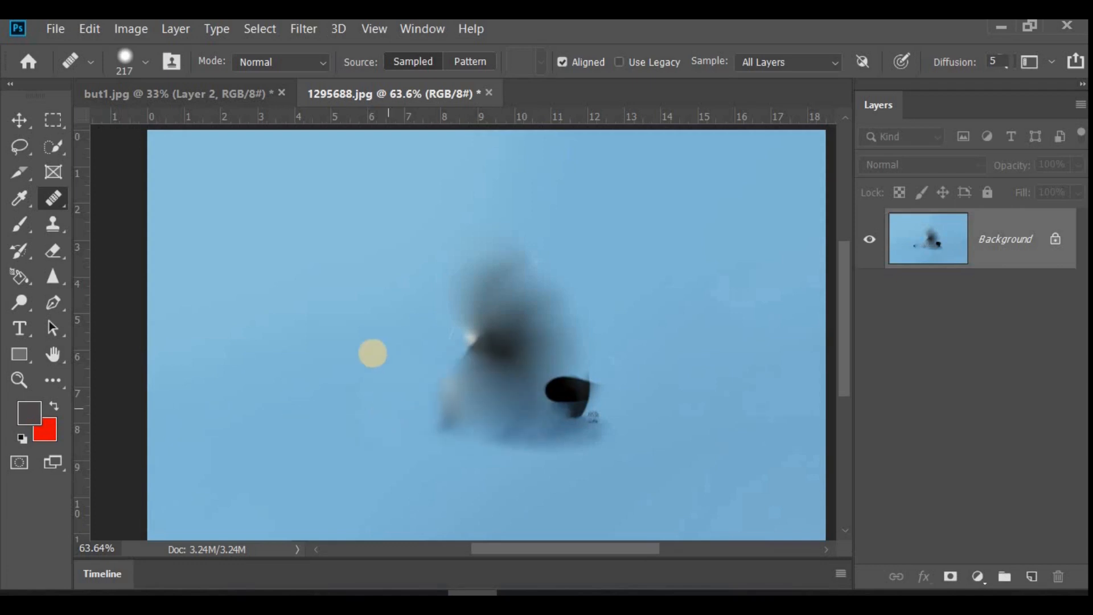
# Step: Turn off the Aligned option and undo the healing strokes over the cat's body and tail
pyautogui.click(563, 63)
pyautogui.hotkey('ctrl', 'z')
pyautogui.hotkey('ctrl', 'z')
pyautogui.hotkey('ctrl', 'z')
pyautogui.hotkey('ctrl', 'z')
pyautogui.hotkey('ctrl', 'z')
pyautogui.hotkey('ctrl', 'z')
pyautogui.hotkey('ctrl', 'z')
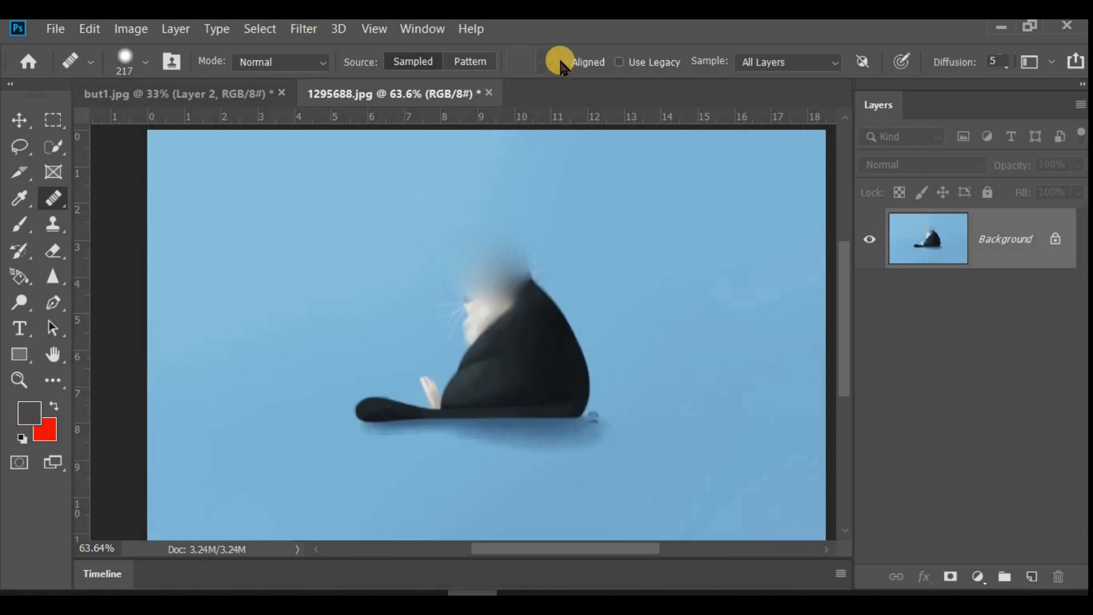
# Step: Undo the head healing, try Healing Brush strokes without Aligned over the cat's head and body, and undo them
pyautogui.hotkey('ctrl', 'z')
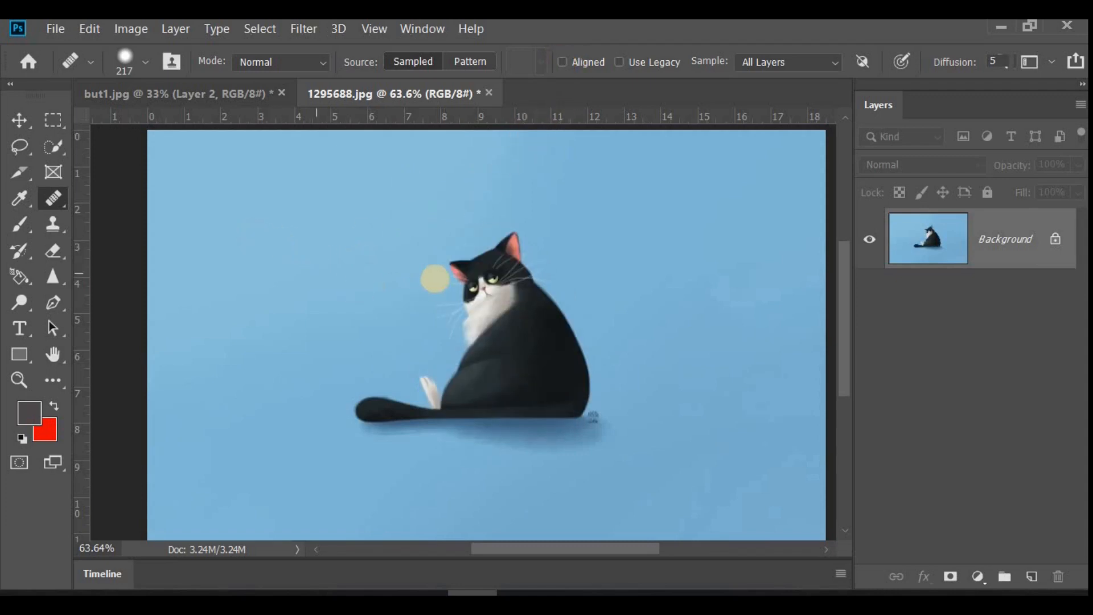
pyautogui.moveTo(490, 254)
pyautogui.mouseDown()
pyautogui.moveTo(506, 301)
pyautogui.moveTo(531, 298)
pyautogui.moveTo(537, 319)
pyautogui.moveTo(501, 331)
pyautogui.moveTo(498, 356)
pyautogui.moveTo(464, 326)
pyautogui.mouseUp()
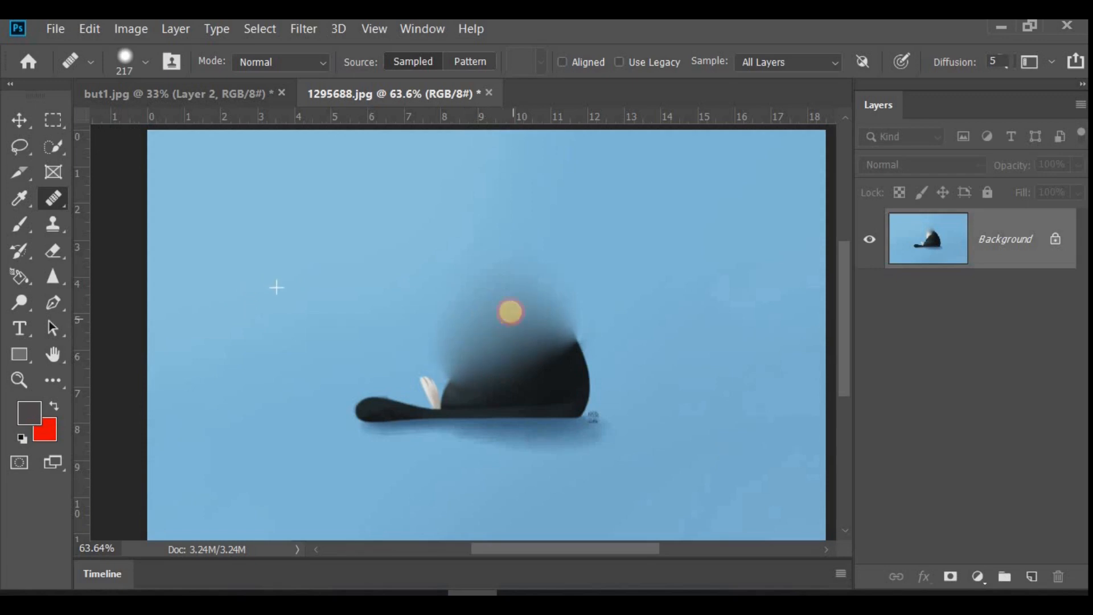
pyautogui.moveTo(522, 295)
pyautogui.mouseDown()
pyautogui.moveTo(520, 324)
pyautogui.moveTo(378, 398)
pyautogui.moveTo(473, 408)
pyautogui.moveTo(503, 386)
pyautogui.moveTo(520, 405)
pyautogui.moveTo(545, 398)
pyautogui.moveTo(571, 364)
pyautogui.moveTo(585, 411)
pyautogui.moveTo(542, 373)
pyautogui.moveTo(524, 339)
pyautogui.moveTo(613, 351)
pyautogui.moveTo(670, 344)
pyautogui.mouseUp()
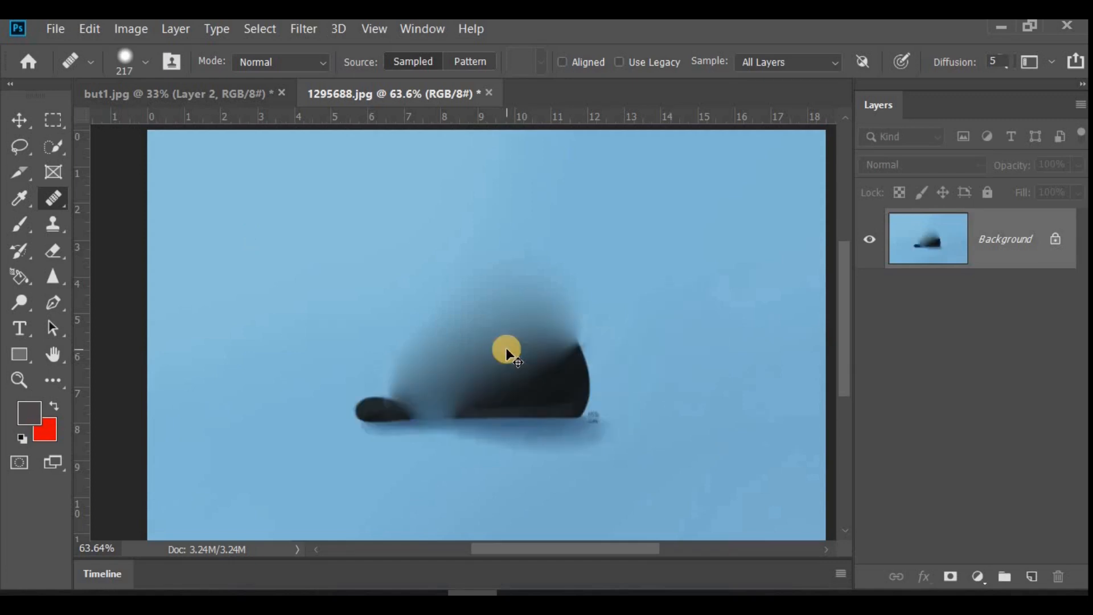
pyautogui.hotkey('ctrl', 'z')
pyautogui.hotkey('ctrl', 'z')
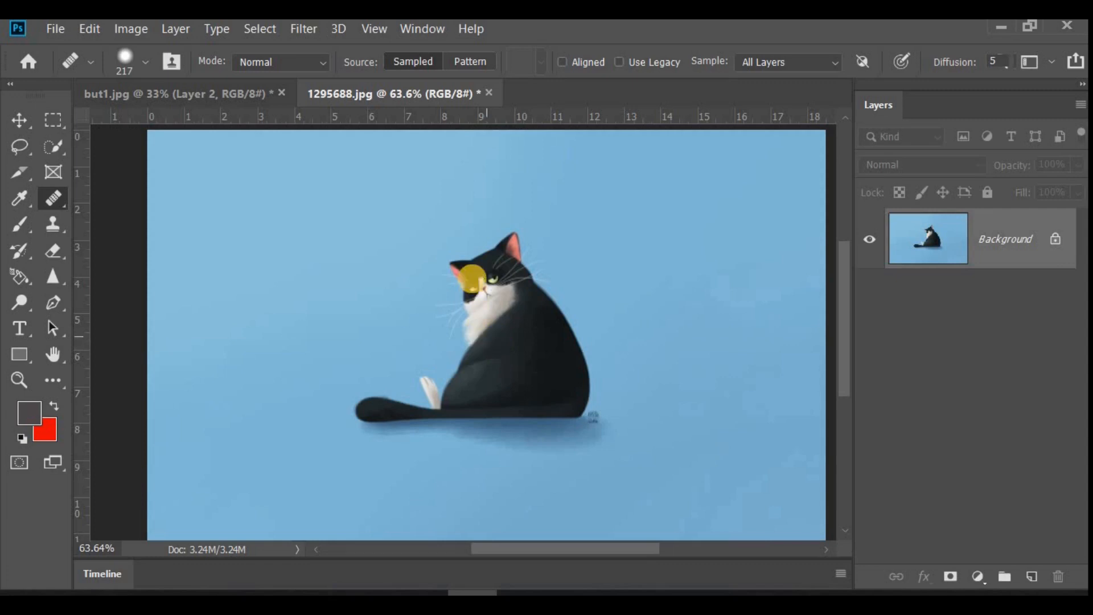
# Step: Heal over the cat's head, tail and legs with separate non-aligned strokes, undoing the last one on the lower body
pyautogui.moveTo(483, 279)
pyautogui.mouseDown()
pyautogui.moveTo(484, 264)
pyautogui.moveTo(498, 275)
pyautogui.moveTo(516, 354)
pyautogui.moveTo(476, 383)
pyautogui.moveTo(407, 387)
pyautogui.moveTo(382, 410)
pyautogui.mouseUp()
pyautogui.click(382, 410)
pyautogui.click(454, 412)
pyautogui.click(456, 413)
pyautogui.click(476, 410)
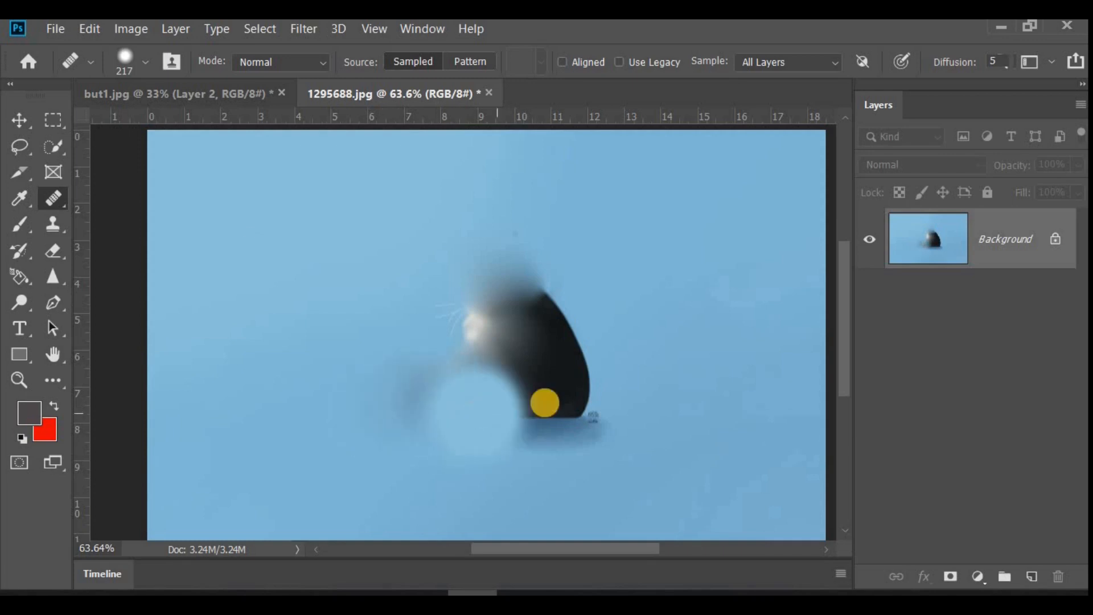
pyautogui.click(544, 403)
pyautogui.hotkey('ctrl', 'z')
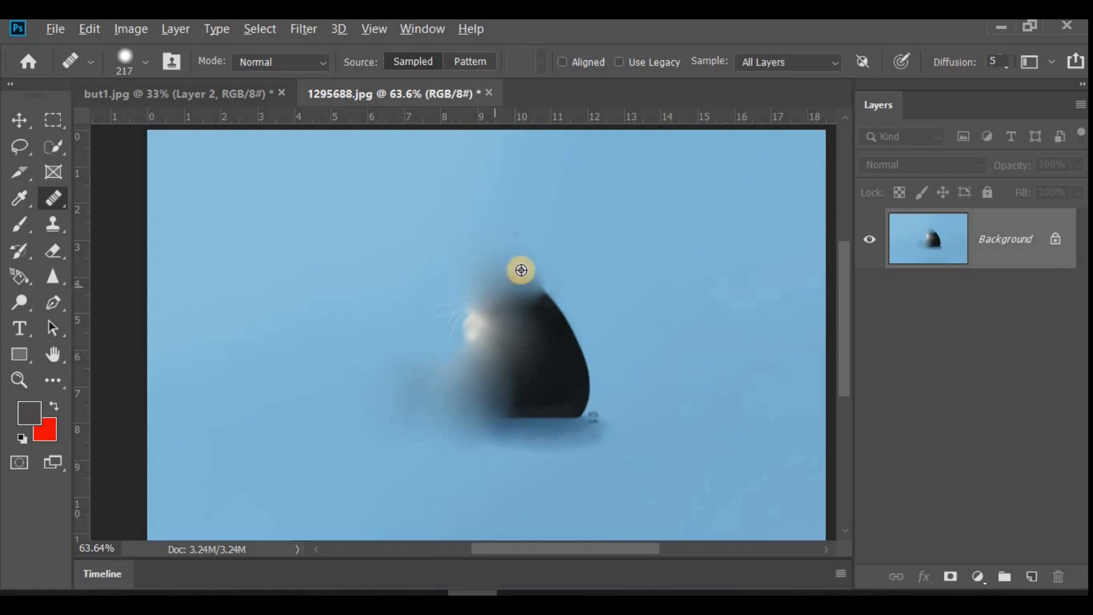
# Step: Paint a non-aligned healing stroke over the cat's chest and remaining body
pyautogui.scroll(5, 510, 316)
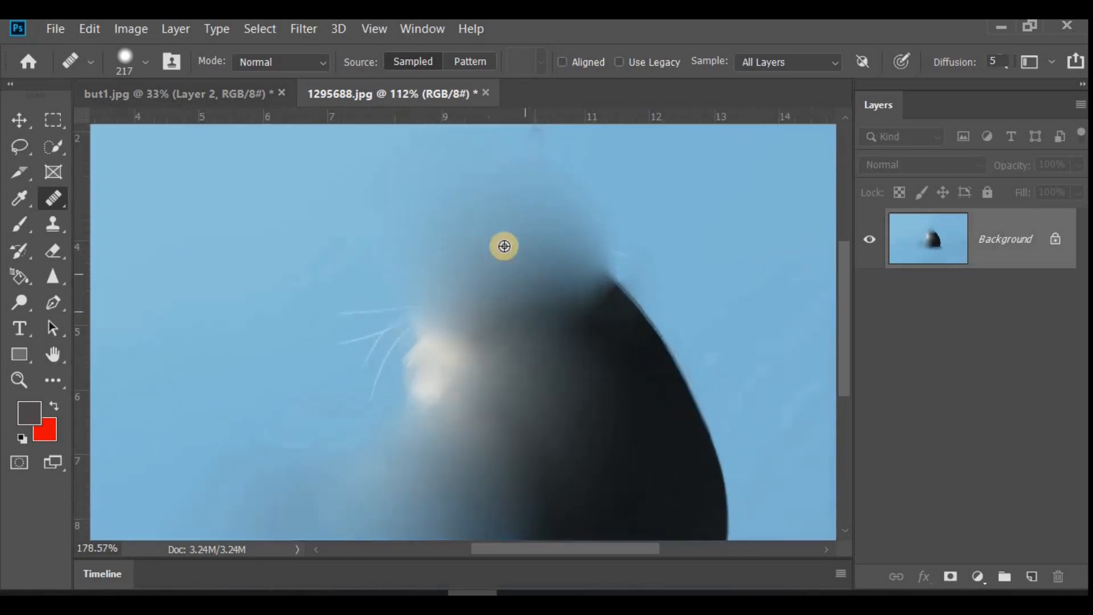
pyautogui.scroll(-5, 518, 277)
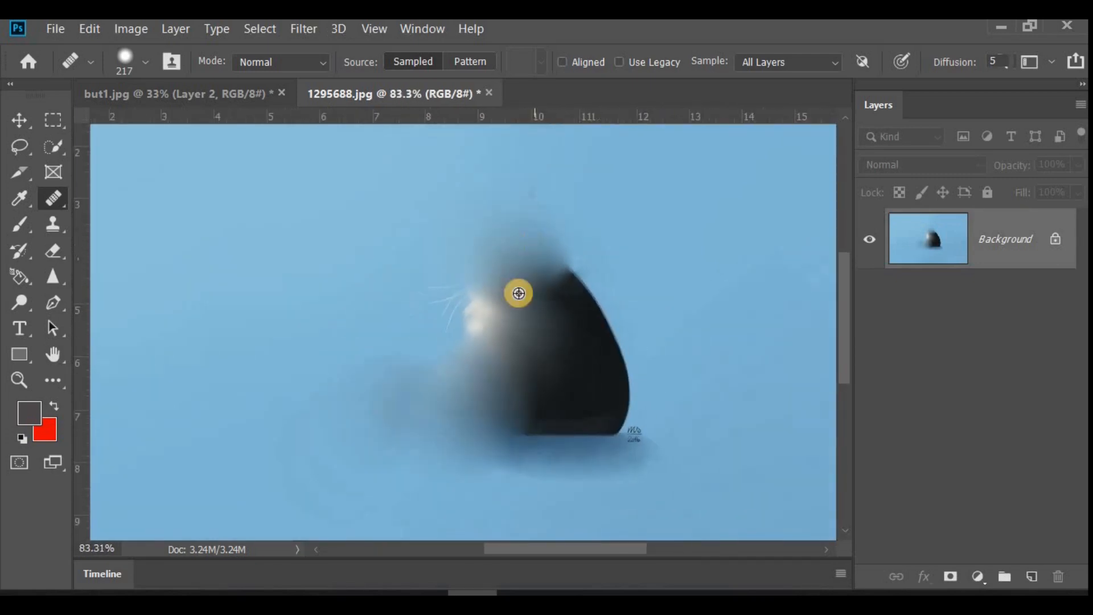
pyautogui.scroll(-2, 509, 382)
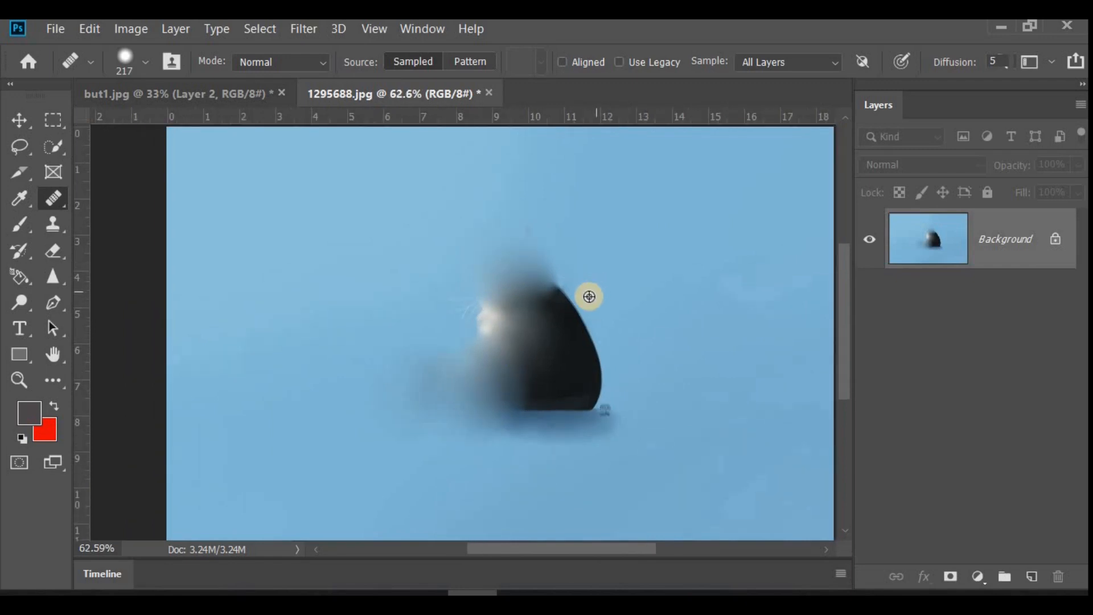
pyautogui.scroll(1, 490, 306)
pyautogui.scroll(-1, 378, 373)
pyautogui.scroll(3, 370, 374)
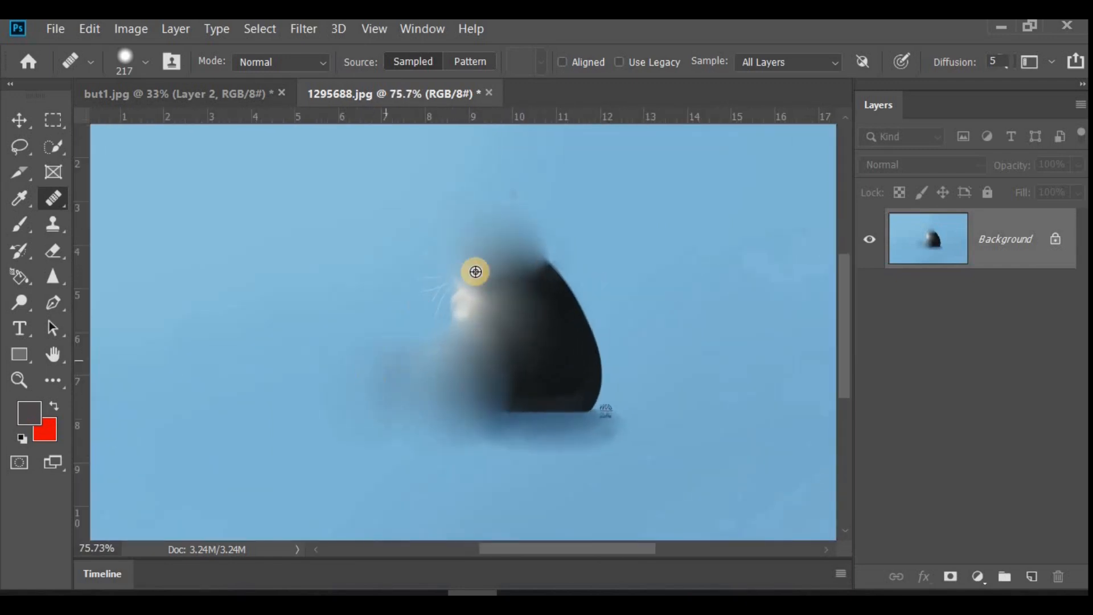
pyautogui.scroll(-2, 484, 296)
pyautogui.scroll(2, 467, 364)
pyautogui.scroll(-2, 481, 342)
pyautogui.moveTo(476, 291)
pyautogui.mouseDown()
pyautogui.moveTo(471, 313)
pyautogui.moveTo(502, 318)
pyautogui.moveTo(507, 340)
pyautogui.moveTo(536, 354)
pyautogui.mouseUp()
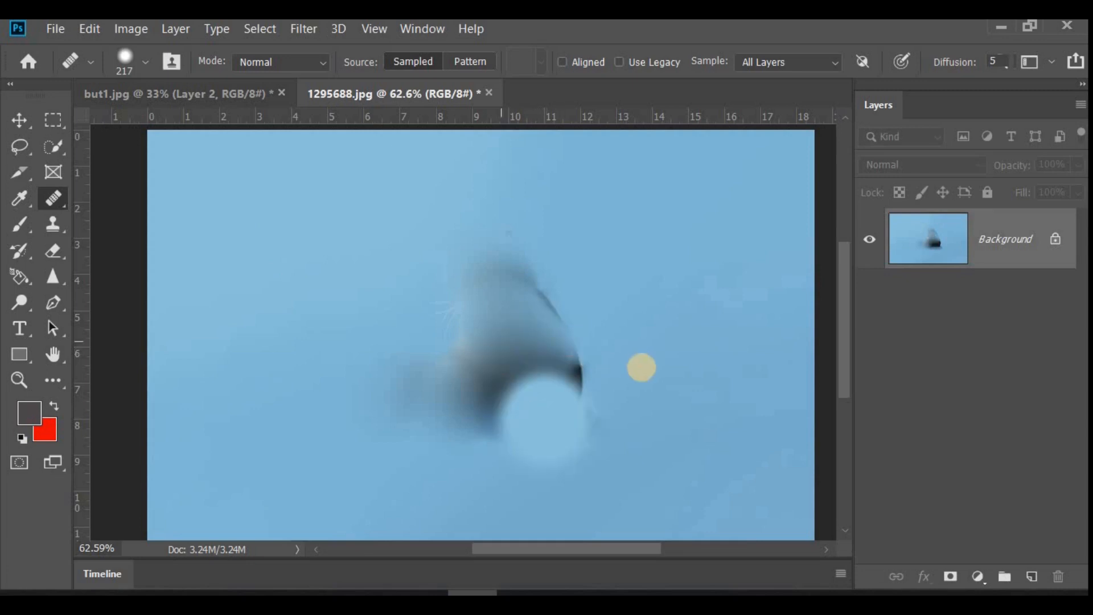
# Step: Undo the healing strokes on the cat's body, legs and tail, then try a single dab on the body and undo it
pyautogui.hotkey('ctrl', 'z')
pyautogui.hotkey('ctrl', 'z')
pyautogui.hotkey('ctrl', 'z')
pyautogui.hotkey('ctrl', 'z')
pyautogui.hotkey('ctrl', 'z')
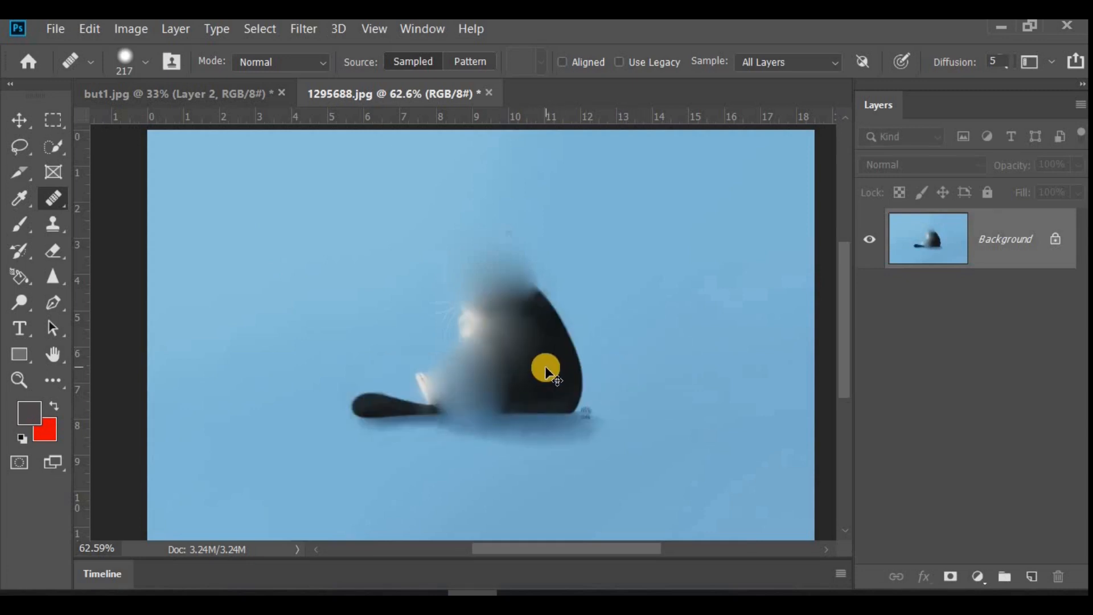
pyautogui.hotkey('ctrl', 'z')
pyautogui.click(563, 357)
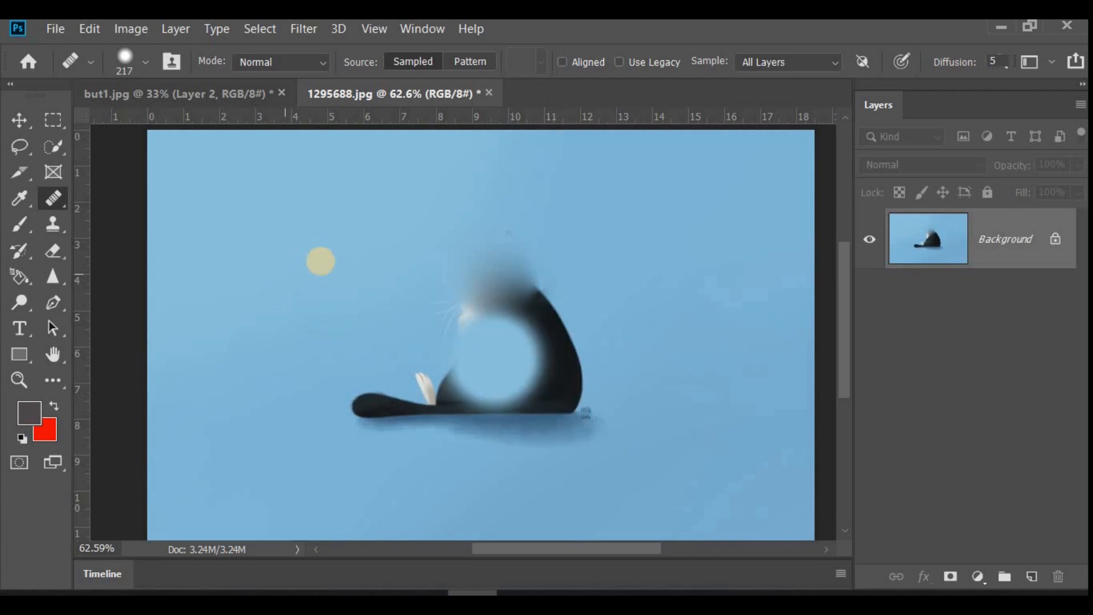
pyautogui.hotkey('ctrl', 'z')
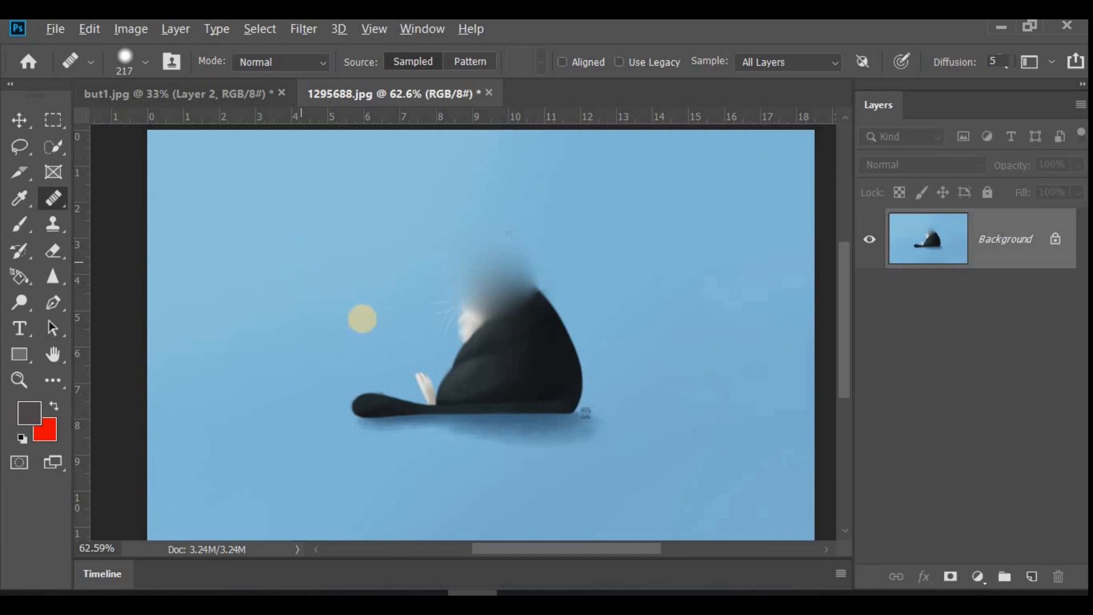
# Step: Heal over the cat's body and lower shadow with background sampled from the blue area beside the cat
pyautogui.click(513, 362)
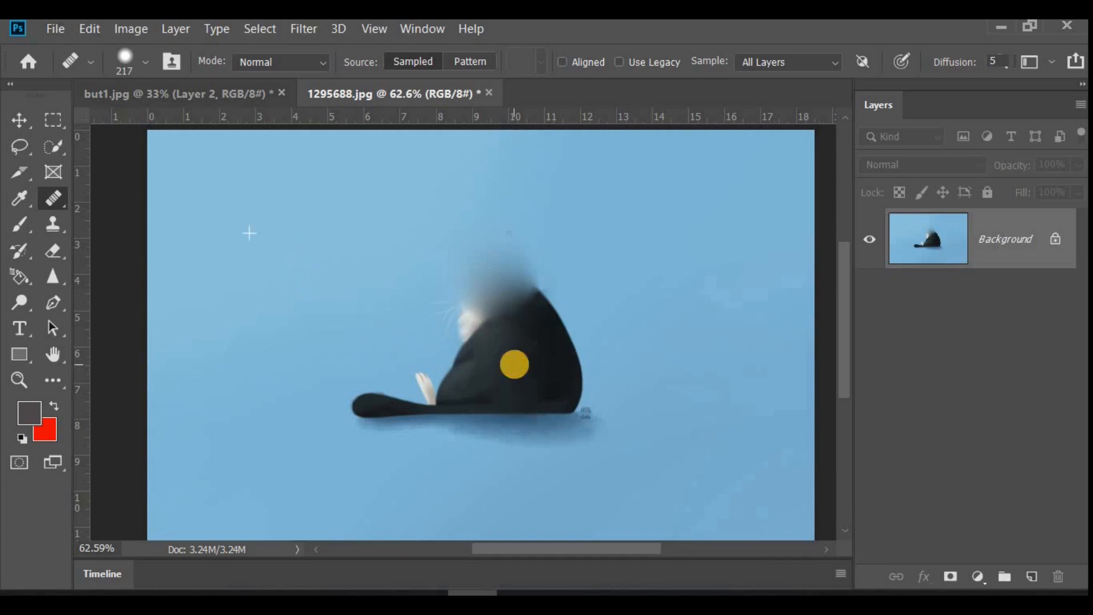
pyautogui.click(460, 385)
pyautogui.moveTo(498, 361)
pyautogui.mouseDown()
pyautogui.moveTo(512, 337)
pyautogui.moveTo(550, 392)
pyautogui.mouseUp()
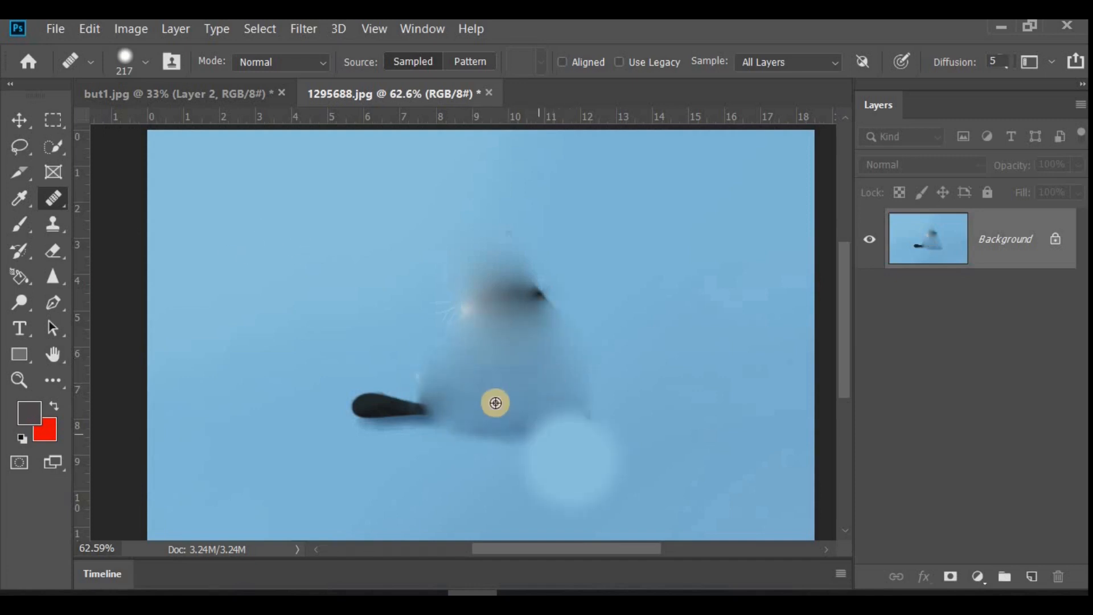
pyautogui.scroll(4, 494, 401)
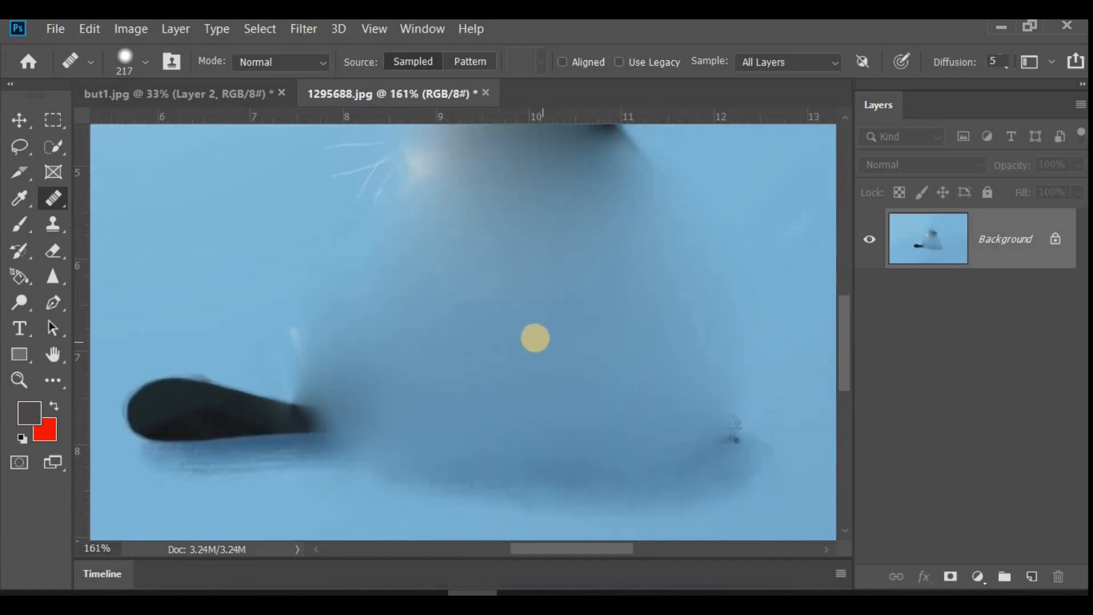
pyautogui.click(535, 338)
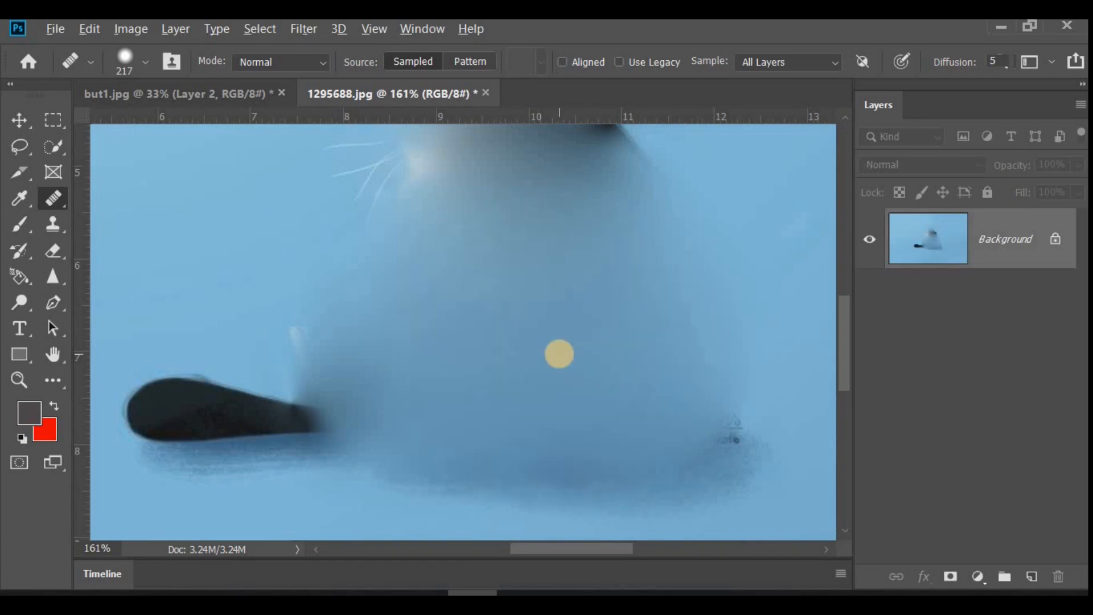
# Step: Undo all the healing strokes to restore the whole cat
pyautogui.scroll(-4, 559, 354)
pyautogui.hotkey('ctrl', 'z')
pyautogui.hotkey('ctrl', 'z')
pyautogui.hotkey('ctrl', 'z')
pyautogui.hotkey('ctrl', 'z')
pyautogui.hotkey('ctrl', 'z')
pyautogui.hotkey('ctrl', 'z')
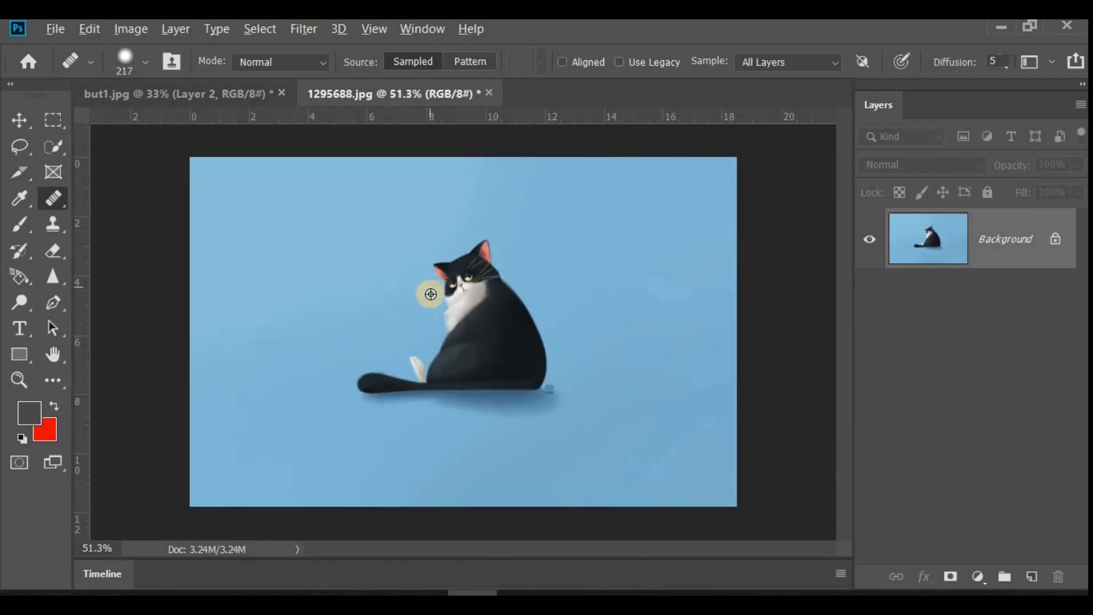
# Step: Set the Healing Brush blending mode to Replace
pyautogui.scroll(2, 429, 302)
pyautogui.click(323, 61)
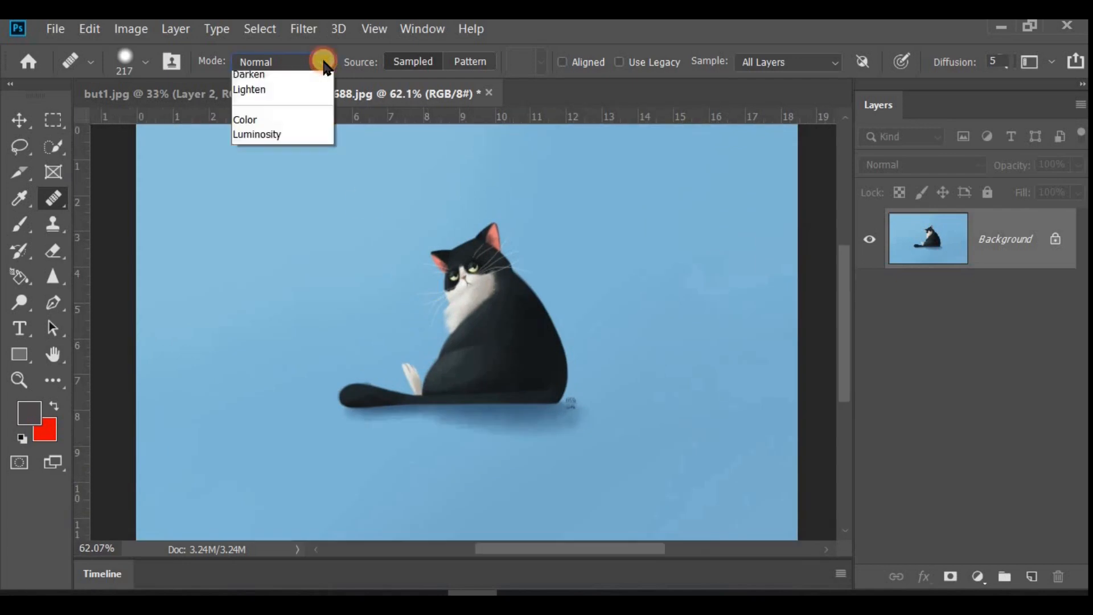
pyautogui.click(317, 103)
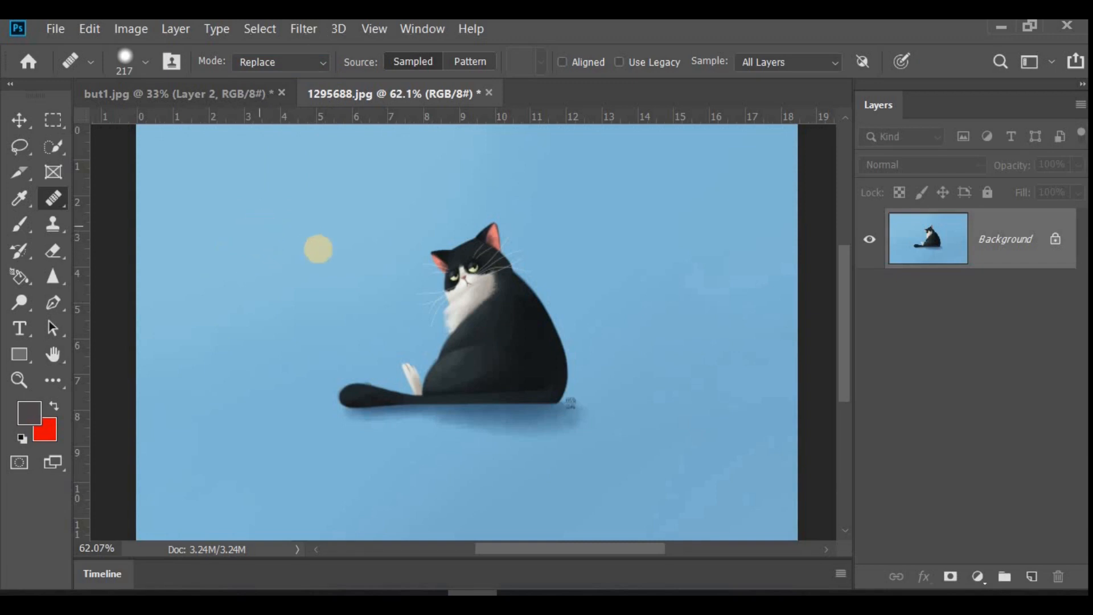
# Step: Cover the cat's head, body and tail with sampled blue background using Replace-mode strokes
pyautogui.moveTo(488, 325); pyautogui.dragTo(494, 352)
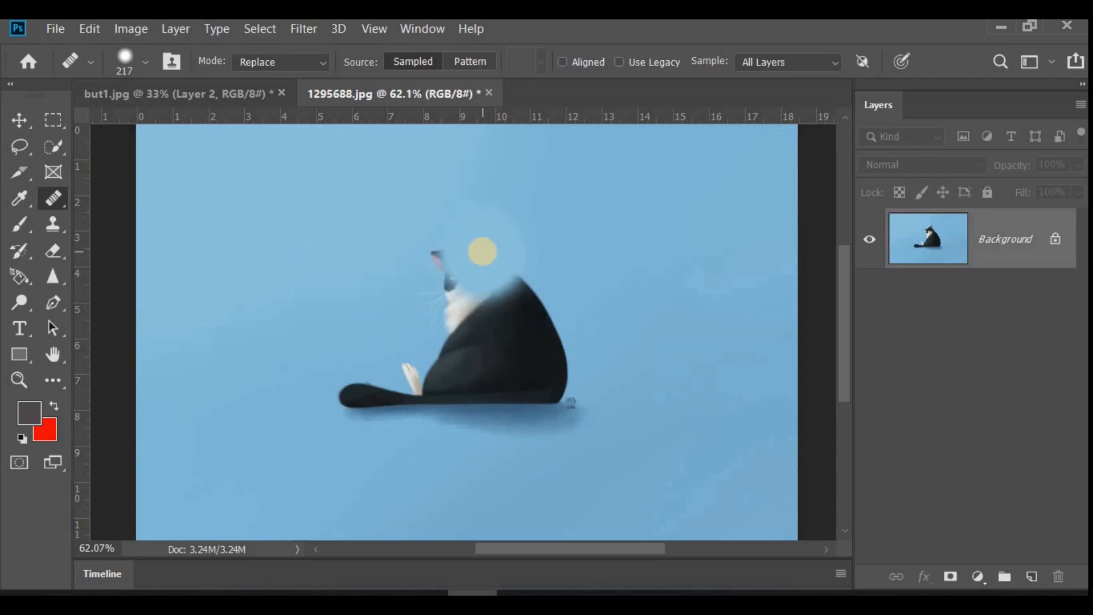
pyautogui.moveTo(484, 251)
pyautogui.mouseDown()
pyautogui.moveTo(441, 265)
pyautogui.moveTo(464, 335)
pyautogui.moveTo(505, 303)
pyautogui.moveTo(535, 358)
pyautogui.moveTo(533, 335)
pyautogui.mouseUp()
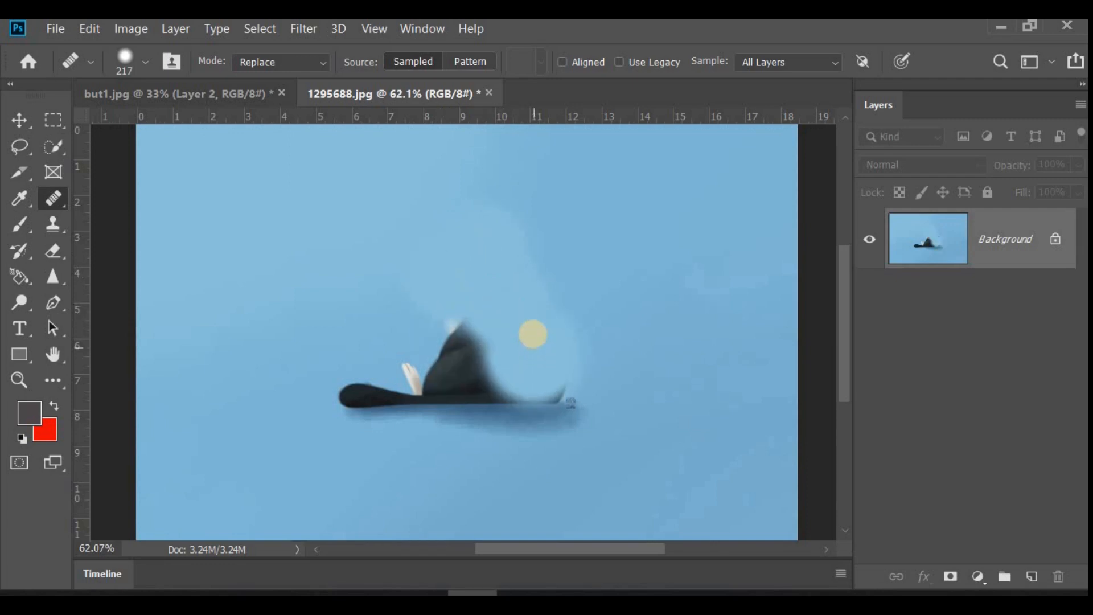
pyautogui.moveTo(555, 387)
pyautogui.mouseDown()
pyautogui.moveTo(569, 403)
pyautogui.moveTo(444, 390)
pyautogui.moveTo(476, 351)
pyautogui.moveTo(449, 333)
pyautogui.mouseUp()
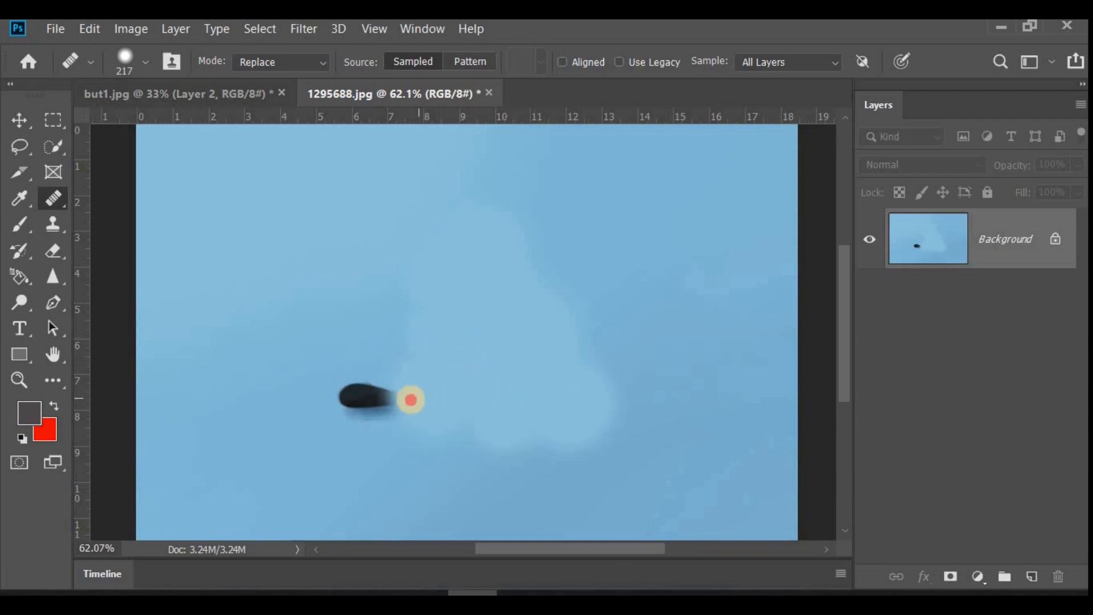
pyautogui.moveTo(411, 400); pyautogui.dragTo(364, 400)
pyautogui.moveTo(413, 339); pyautogui.dragTo(472, 355)
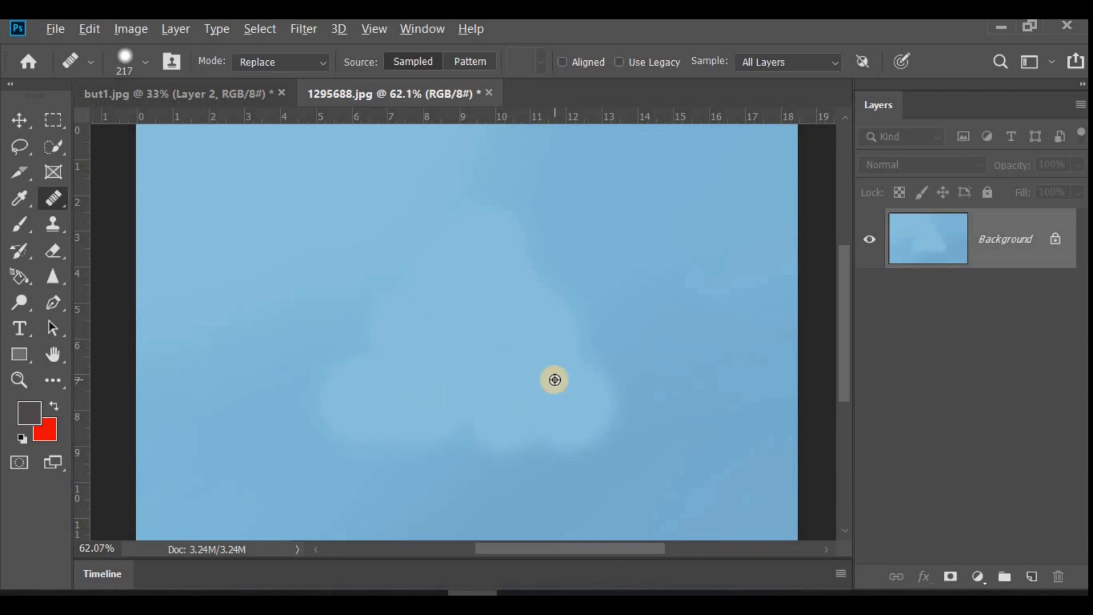
# Step: Undo all the Replace-mode strokes to bring the cat back
pyautogui.scroll(-3, 555, 380)
pyautogui.scroll(2, 396, 361)
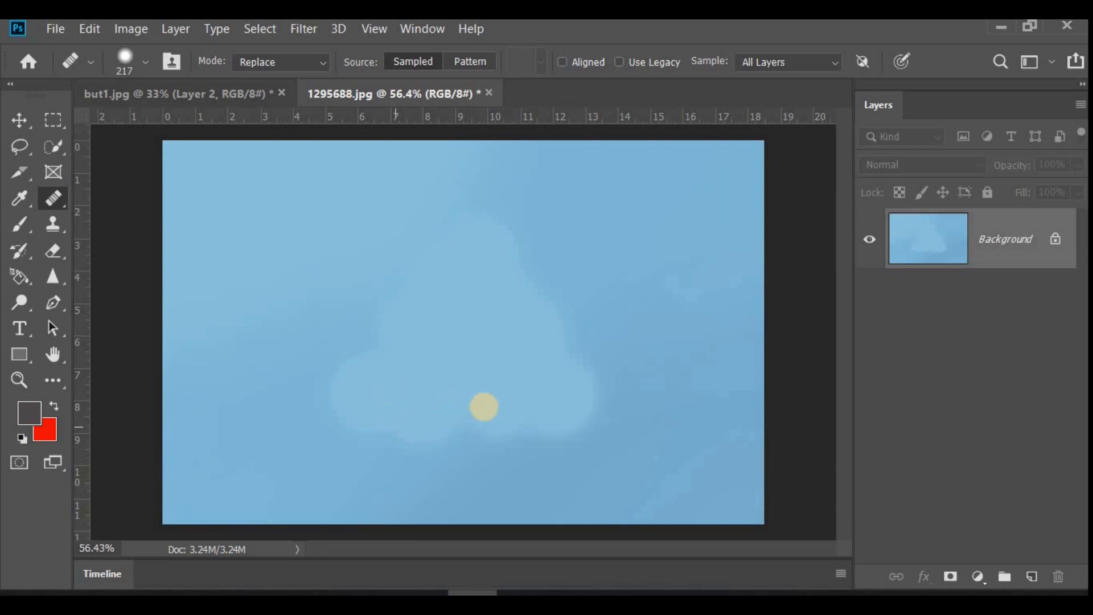
pyautogui.press('alt')
pyautogui.hotkey('ctrl', 'z')
pyautogui.hotkey('ctrl', 'z')
pyautogui.hotkey('ctrl', 'z')
pyautogui.hotkey('ctrl', 'z')
pyautogui.hotkey('ctrl', 'z')
pyautogui.hotkey('ctrl', 'z')
pyautogui.hotkey('ctrl', 'z')
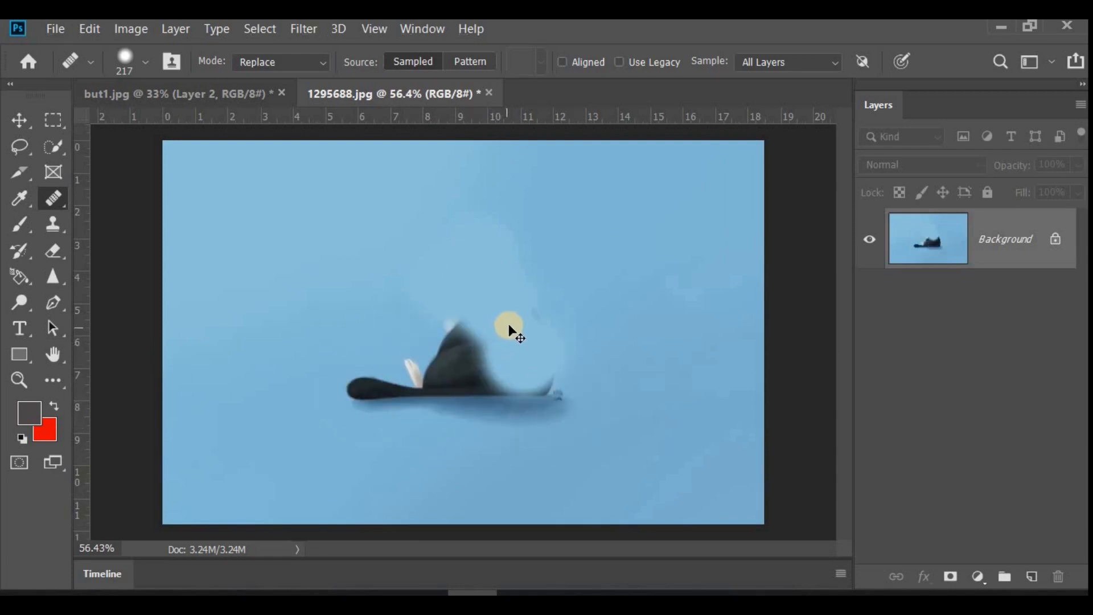
pyautogui.hotkey('ctrl', 'z')
pyautogui.hotkey('ctrl', 'z')
pyautogui.hotkey('ctrl', 'z')
# Step: Enlarge the brush to 489 px and paint sampled background over the cat's head, body and tail
pyautogui.moveTo(283, 248); pyautogui.dragTo(397, 261)
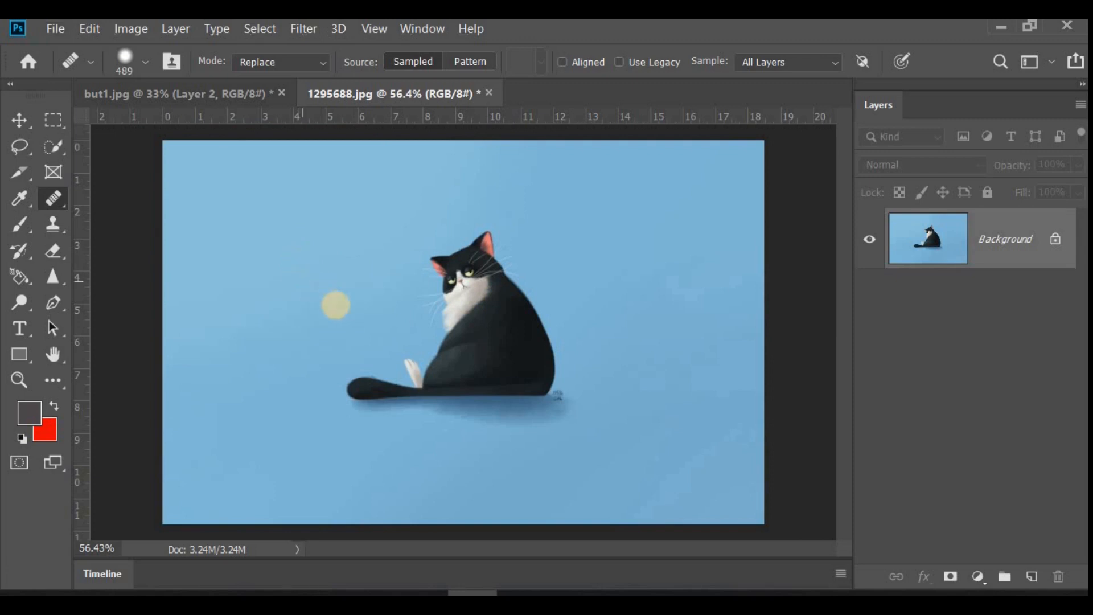
pyautogui.click(463, 328)
pyautogui.click(485, 323)
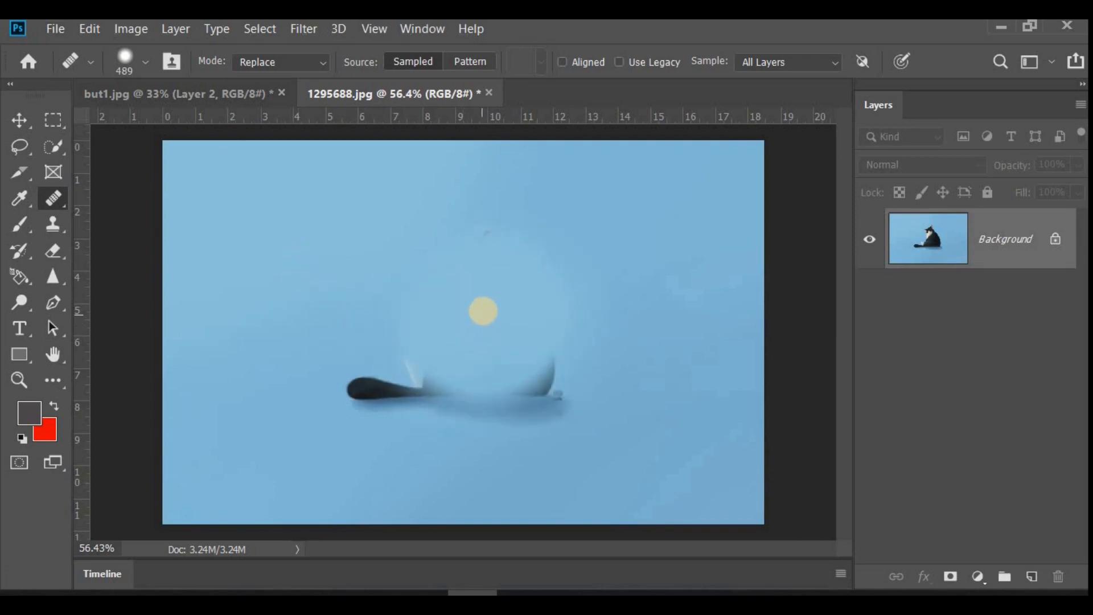
pyautogui.moveTo(435, 397); pyautogui.dragTo(403, 400)
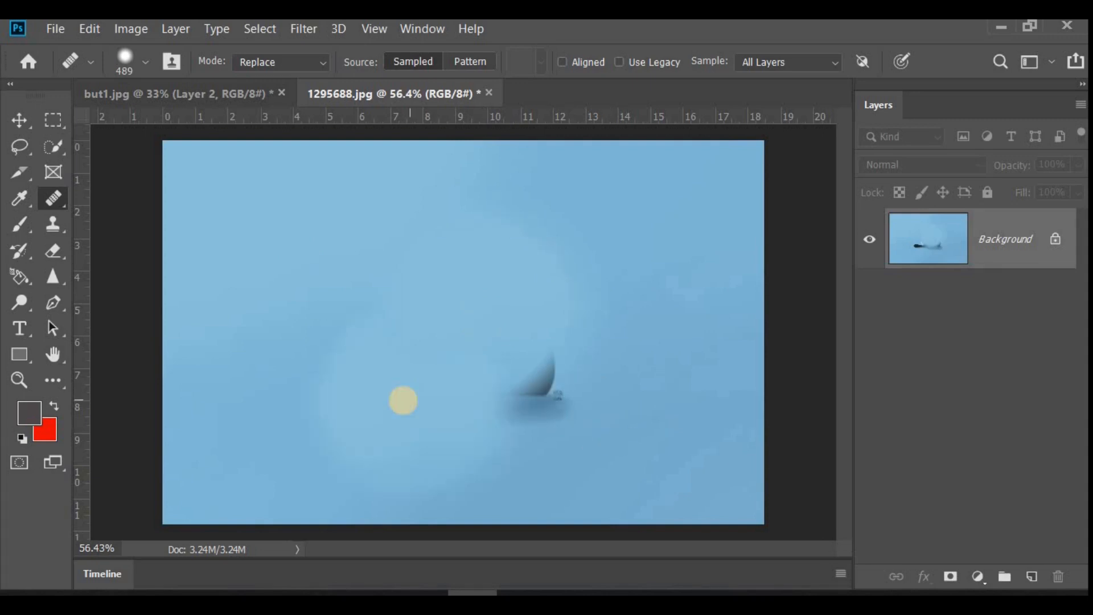
# Step: Enlarge the brush to 566 px and cover the remaining edge of the cat's body and its shadow with sampled background
pyautogui.click(571, 420)
pyautogui.moveTo(571, 410)
pyautogui.mouseDown()
pyautogui.moveTo(593, 420)
pyautogui.moveTo(567, 394)
pyautogui.mouseUp()
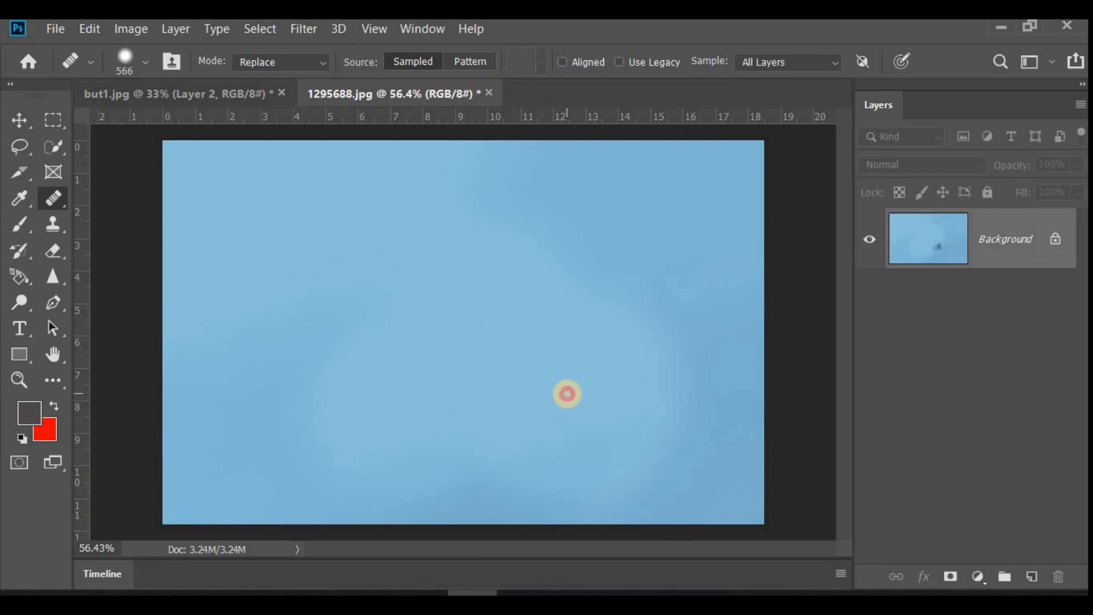
pyautogui.scroll(-3, 353, 339)
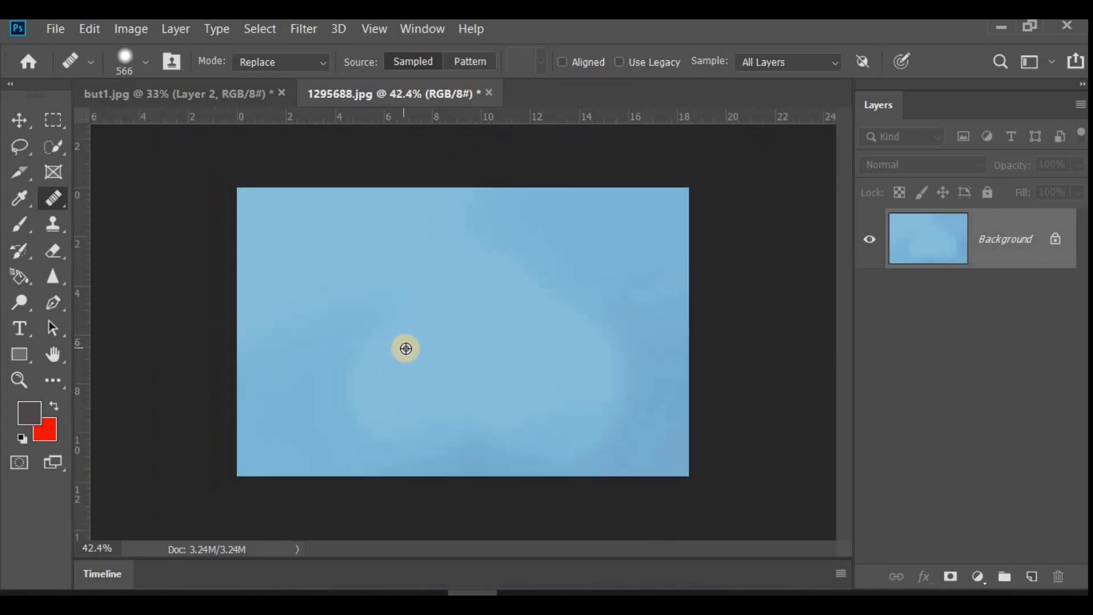
pyautogui.scroll(-1, 459, 356)
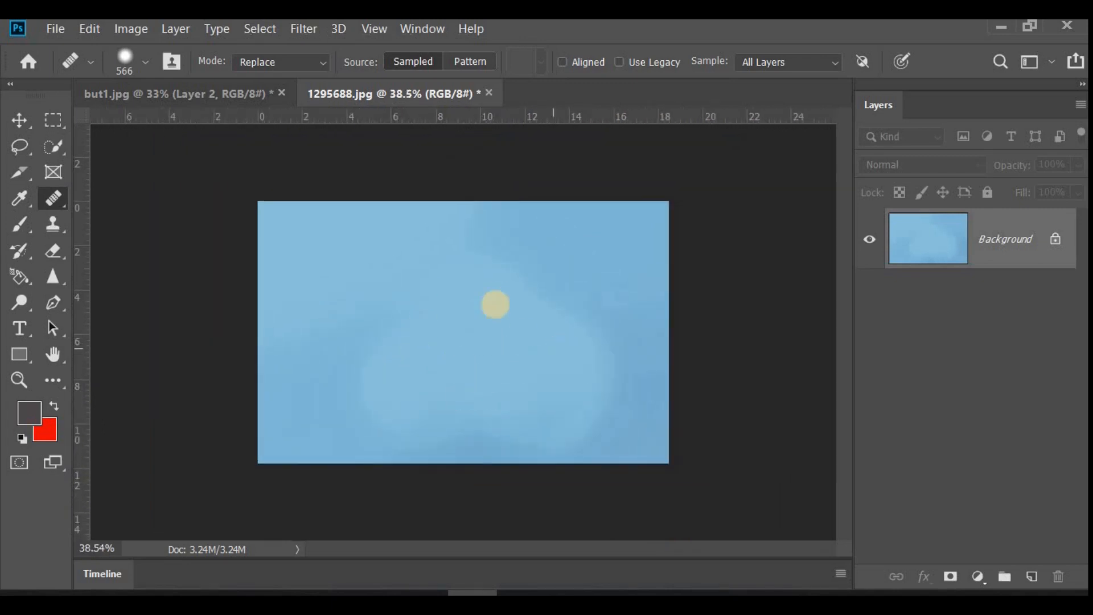
pyautogui.click(620, 319)
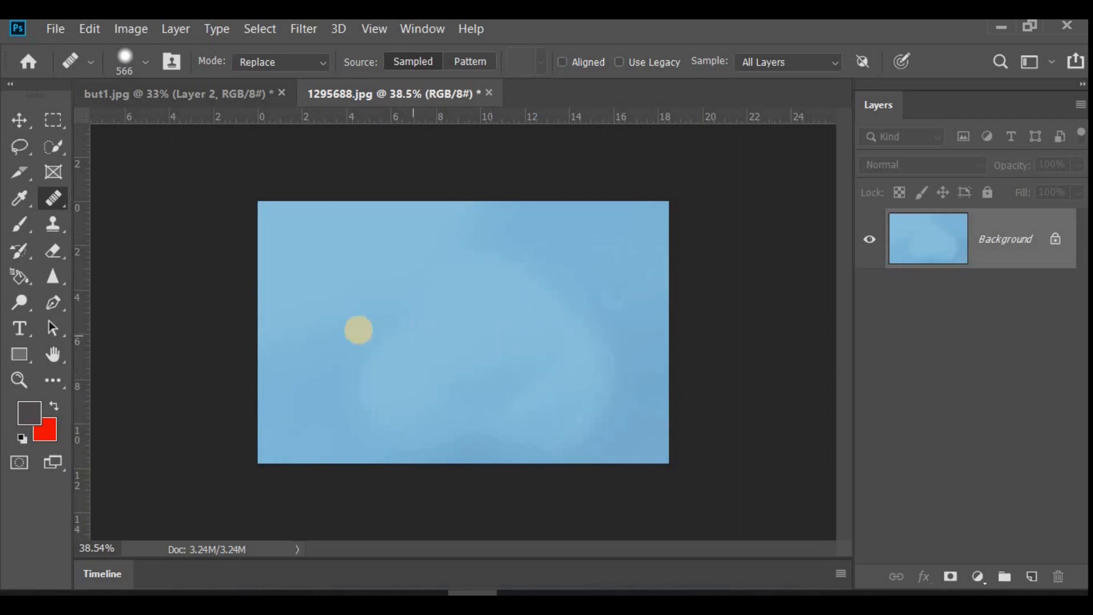
pyautogui.scroll(4, 349, 332)
pyautogui.scroll(-1, 439, 332)
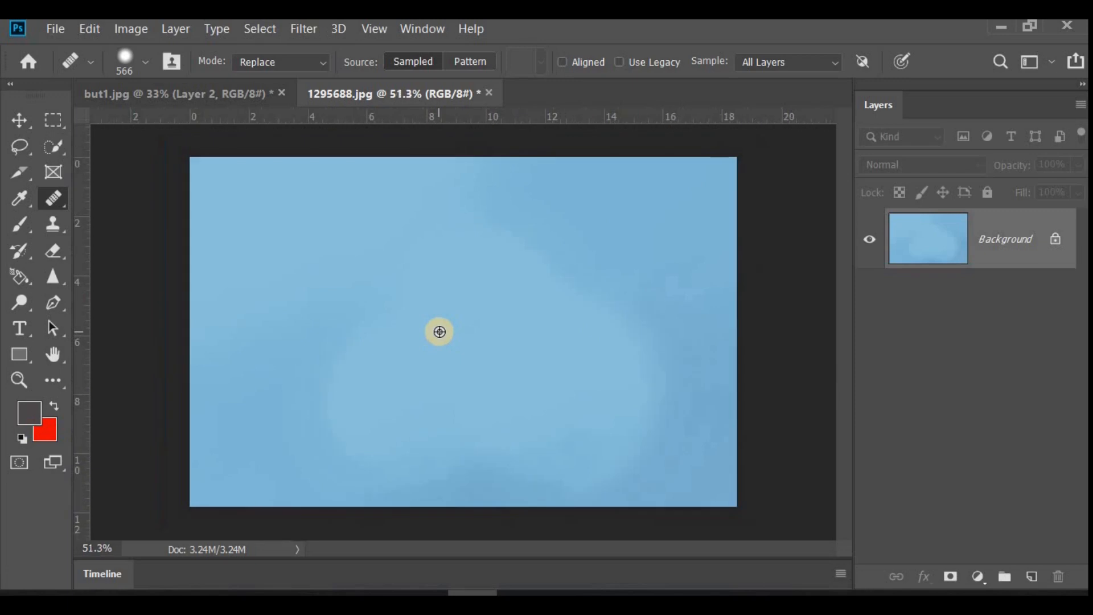
pyautogui.scroll(1, 397, 326)
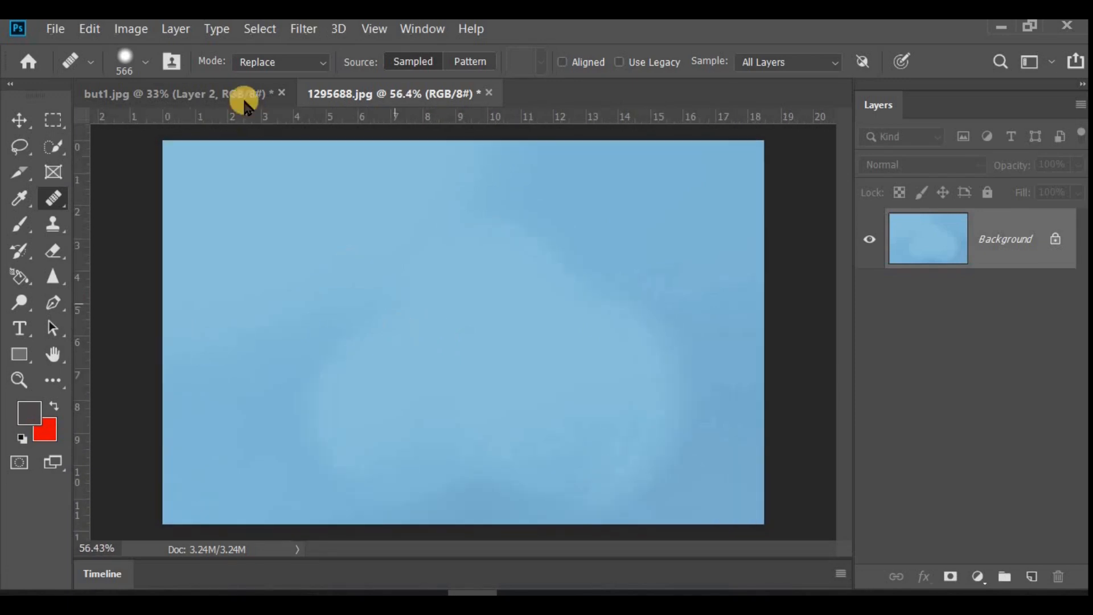
# Step: Set the blending mode back to Normal, keeping the Healing Brush Tool selected
pyautogui.rightClick(55, 208)
pyautogui.click(152, 217)
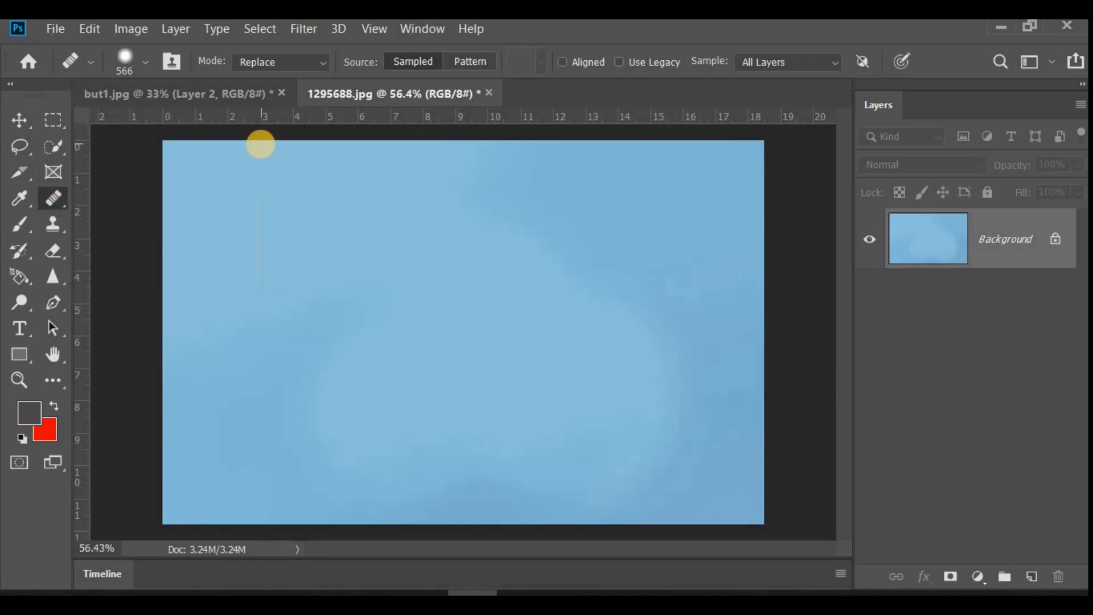
pyautogui.click(269, 65)
pyautogui.click(273, 83)
pyautogui.click(266, 64)
pyautogui.click(263, 86)
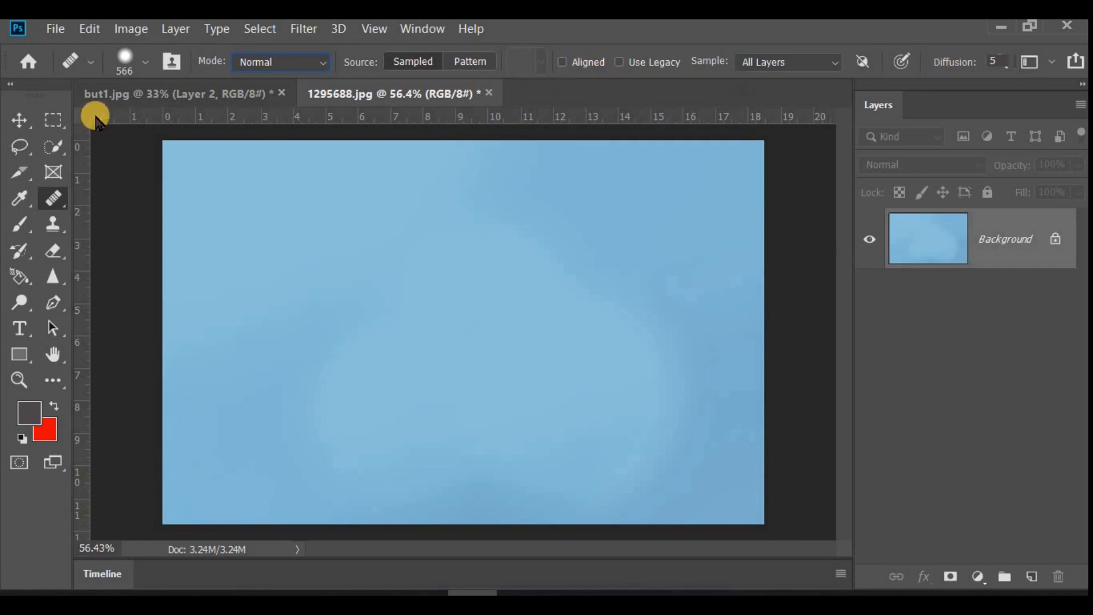
pyautogui.click(55, 196)
pyautogui.click(124, 216)
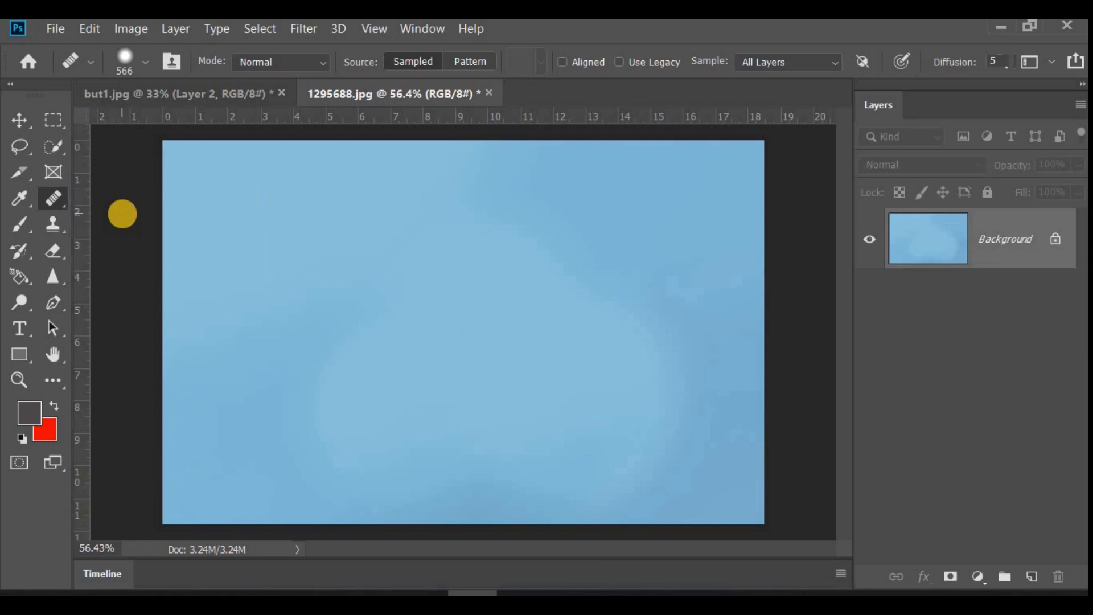